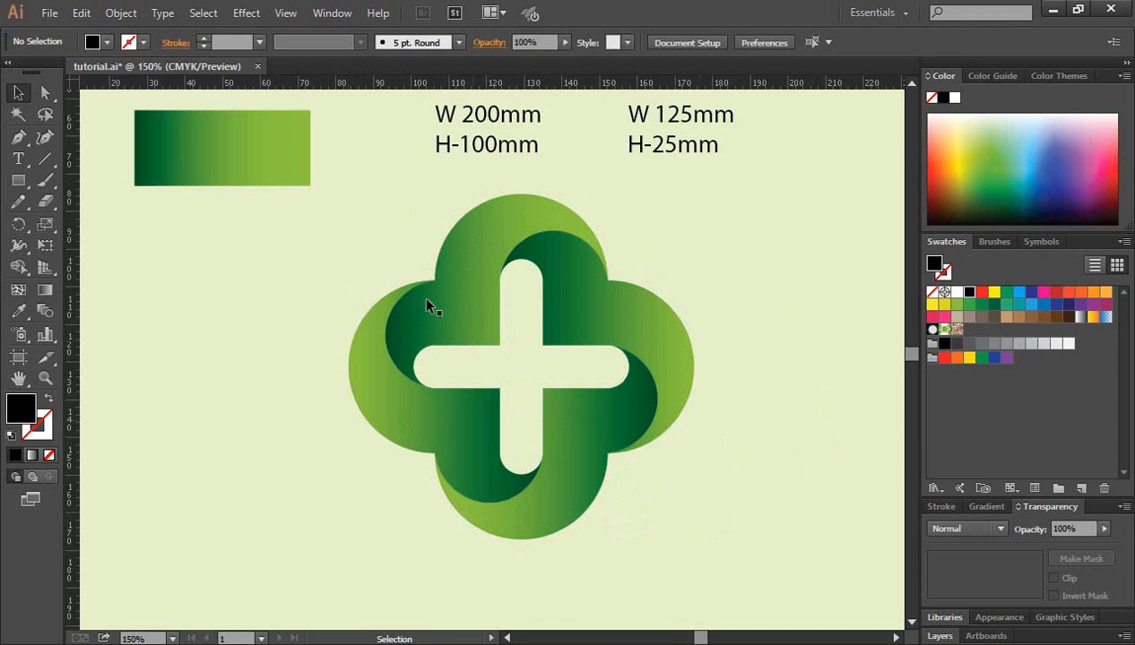
Delete the entire green interlocking cross logo from the artboard.
left_click_drag(361, 206, 698, 570)
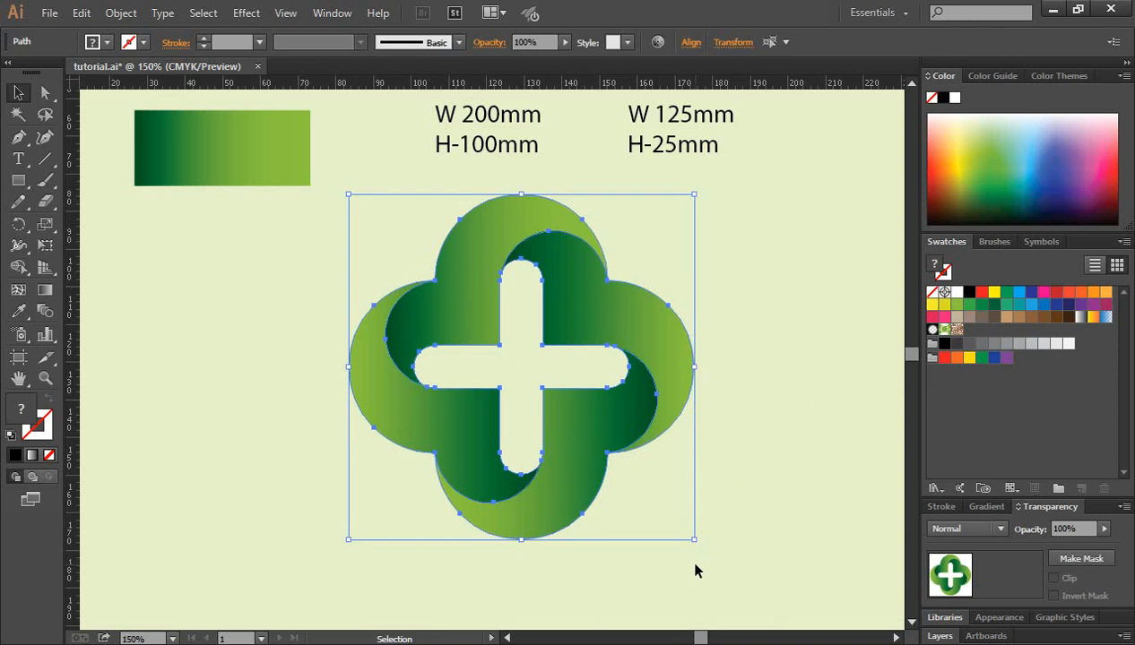
key("Delete")
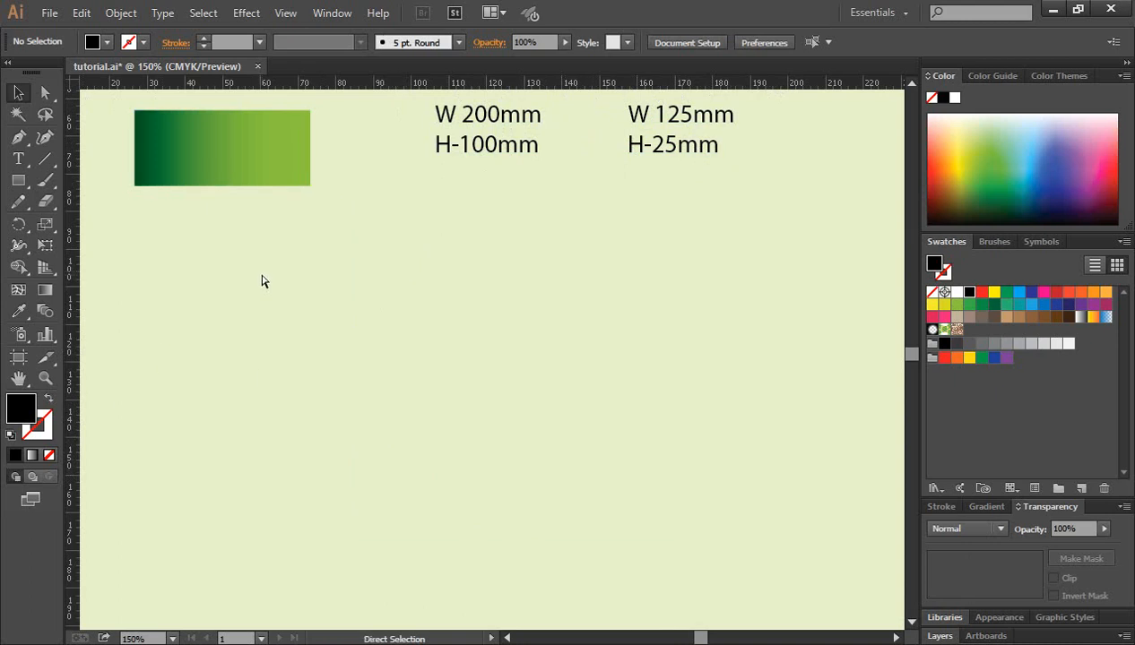
Show the document rulers and set their units to millimeters.
key("ctrl+r")
key("ctrl")
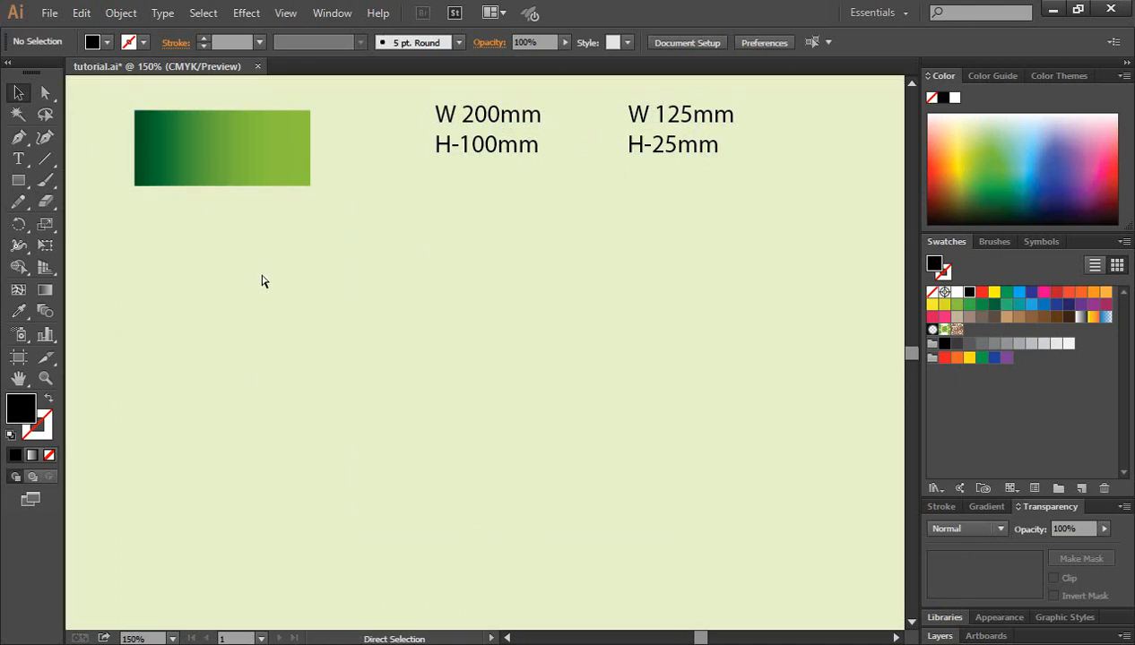
key("ctrl+r")
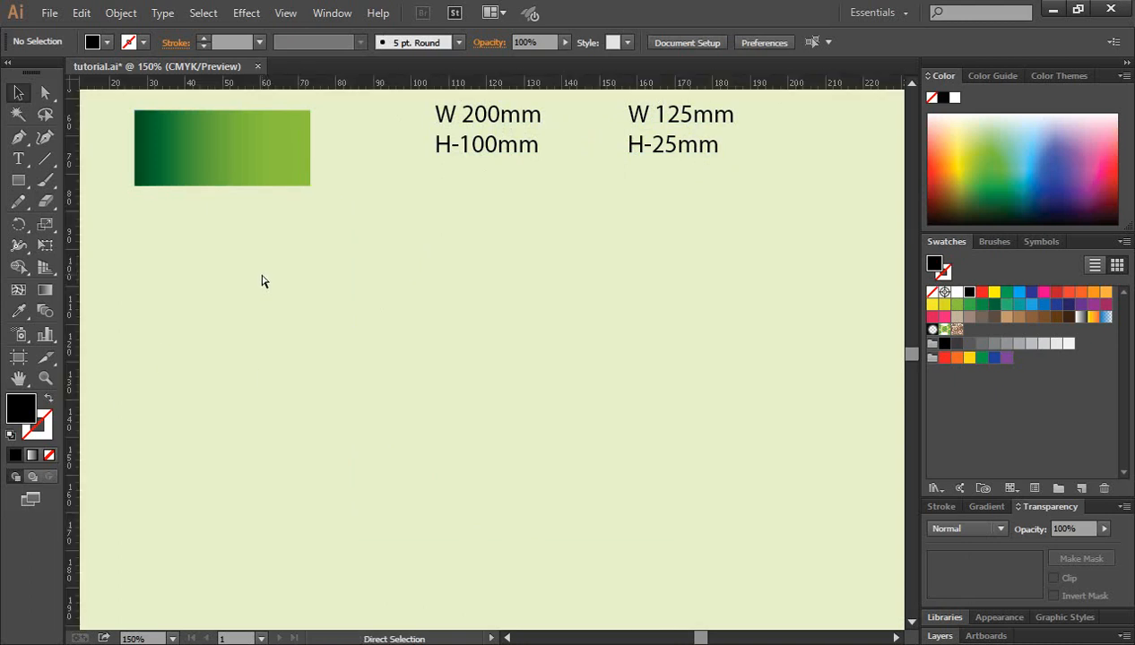
right_click(626, 89)
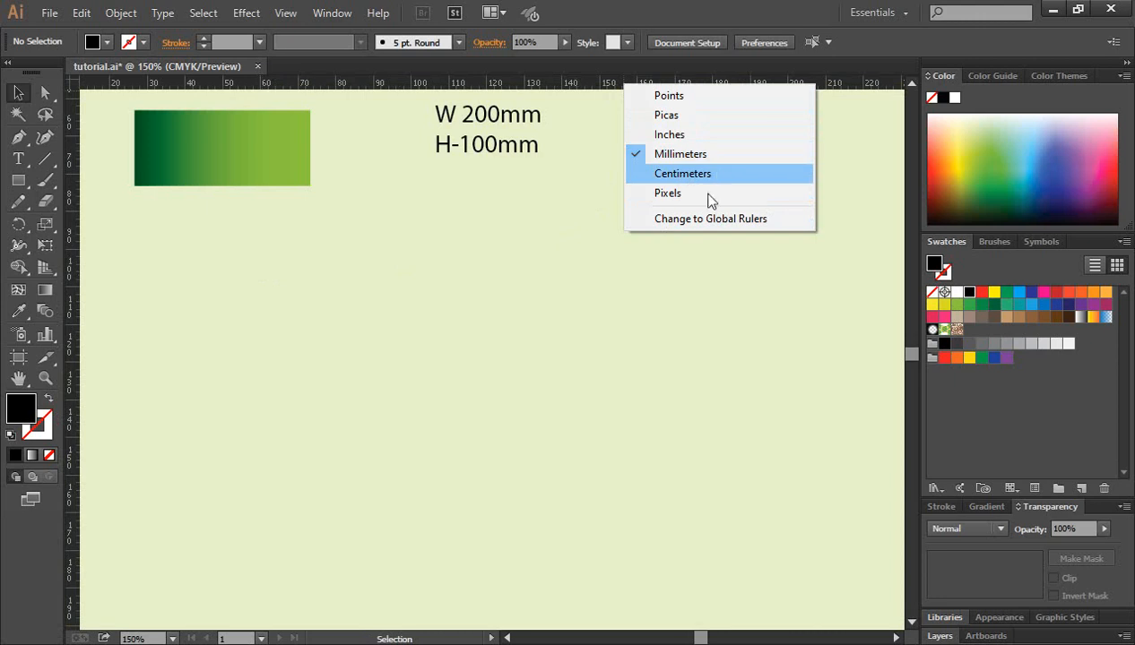
left_click(674, 156)
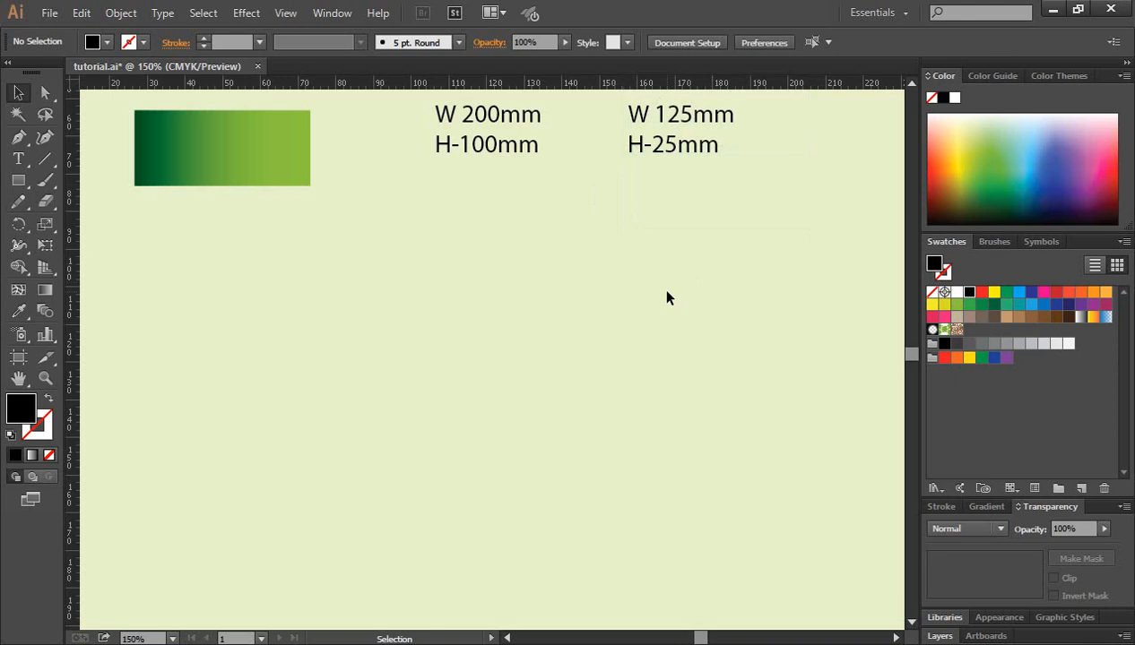
Create a rectangle 200 mm wide and 100 mm high below the dimension notes.
left_click(18, 181)
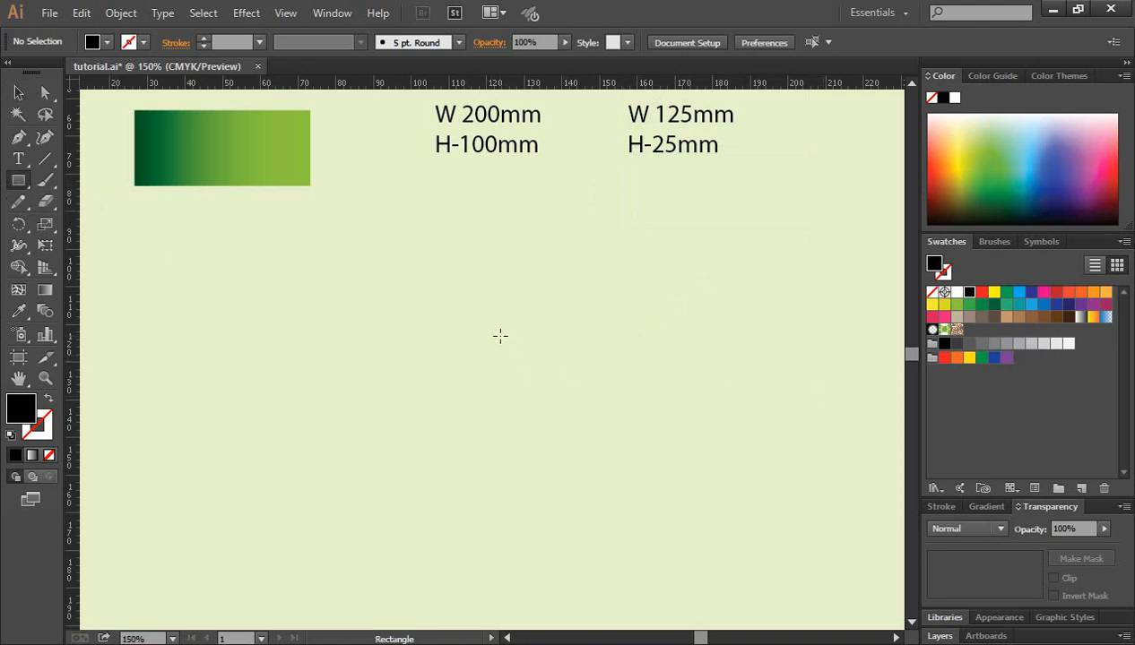
left_click(478, 339)
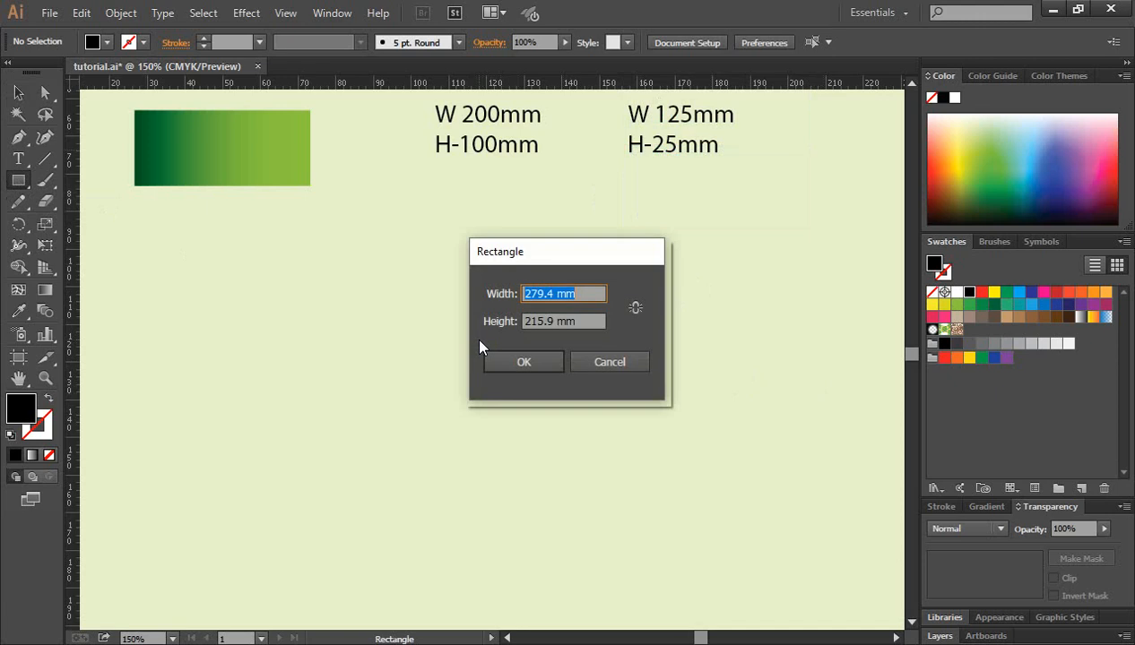
left_click_drag(542, 263, 518, 310)
left_click(579, 309)
left_click_drag(574, 337, 517, 336)
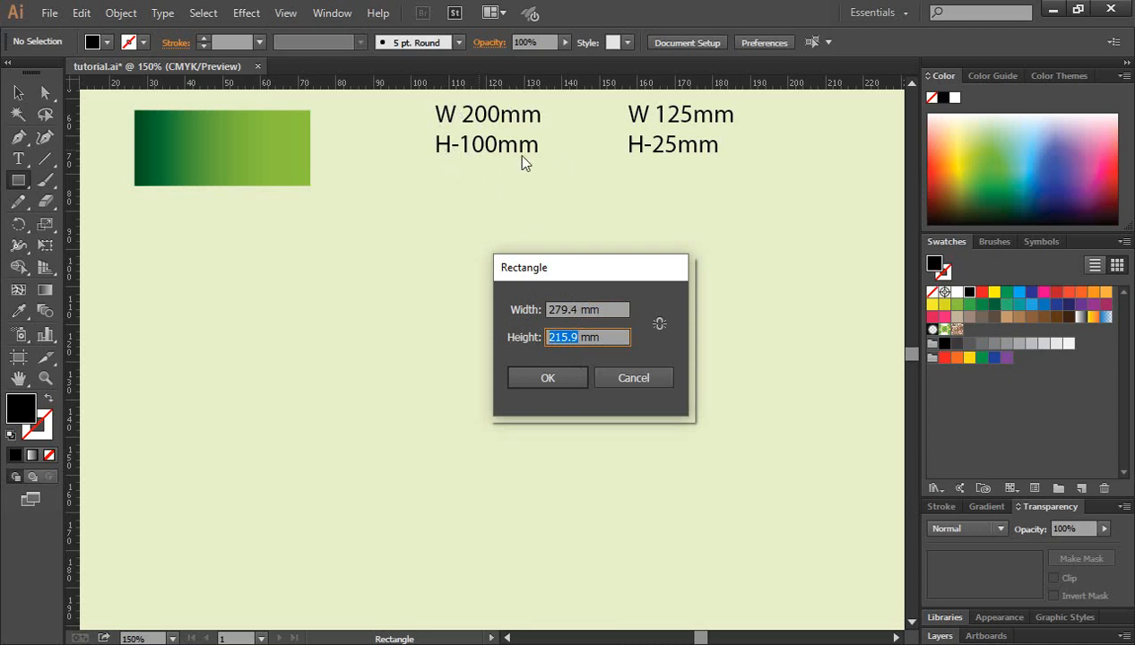
left_click(579, 308)
left_click_drag(578, 308, 531, 315)
type("300")
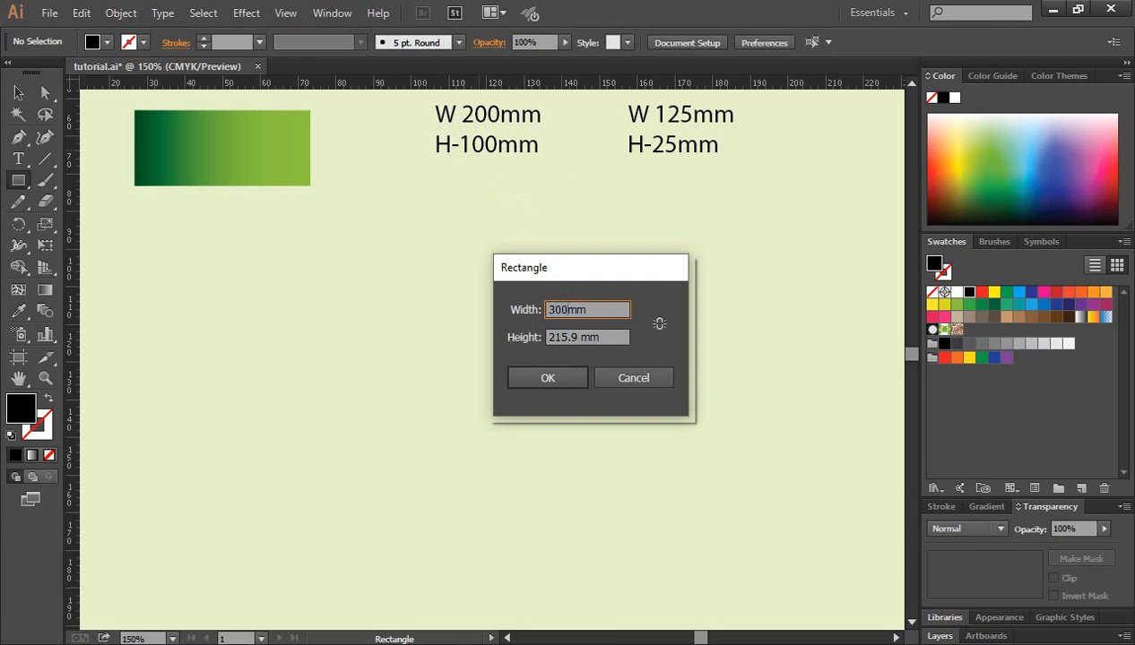
key("BackSpace")
key("BackSpace")
key("BackSpace")
type("200")
left_click_drag(577, 338, 540, 343)
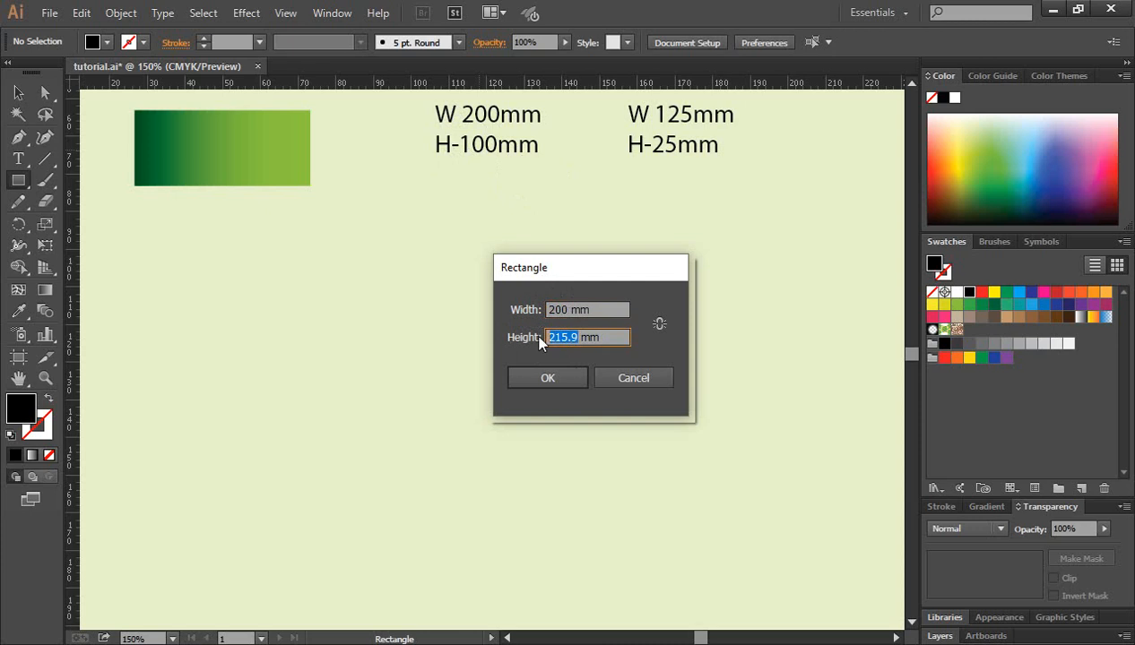
type("100")
left_click(549, 379)
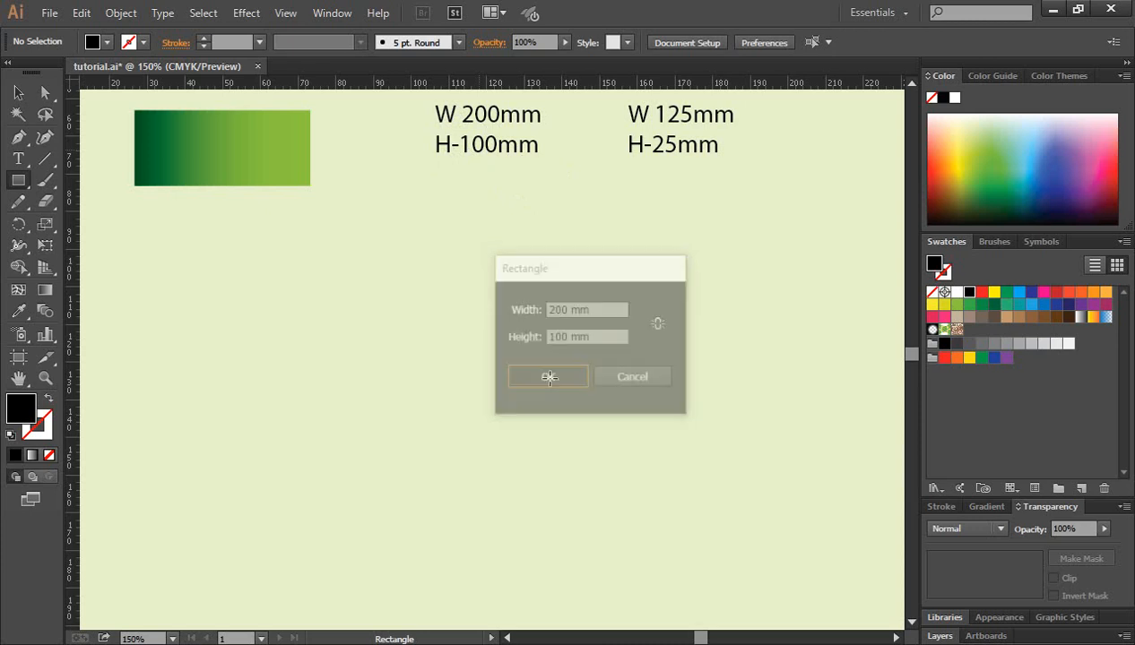
Move the black rectangle fully onto the artboard, below the gradient swatch and dimension notes.
key("ctrl+minus")
key("ctrl+minus")
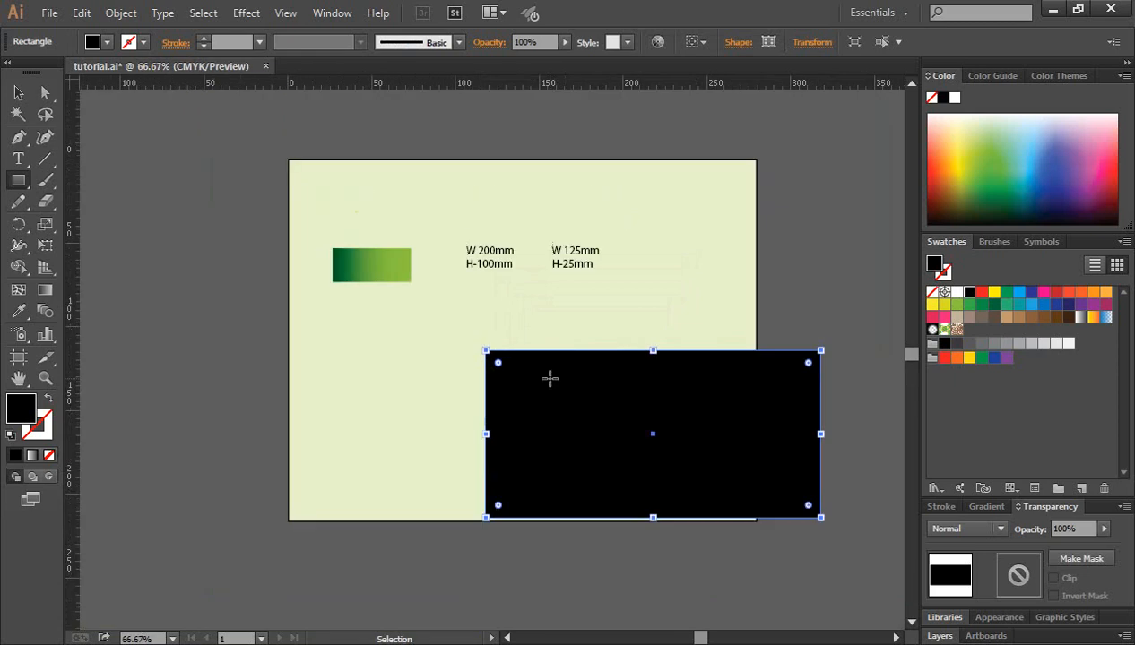
left_click(21, 93)
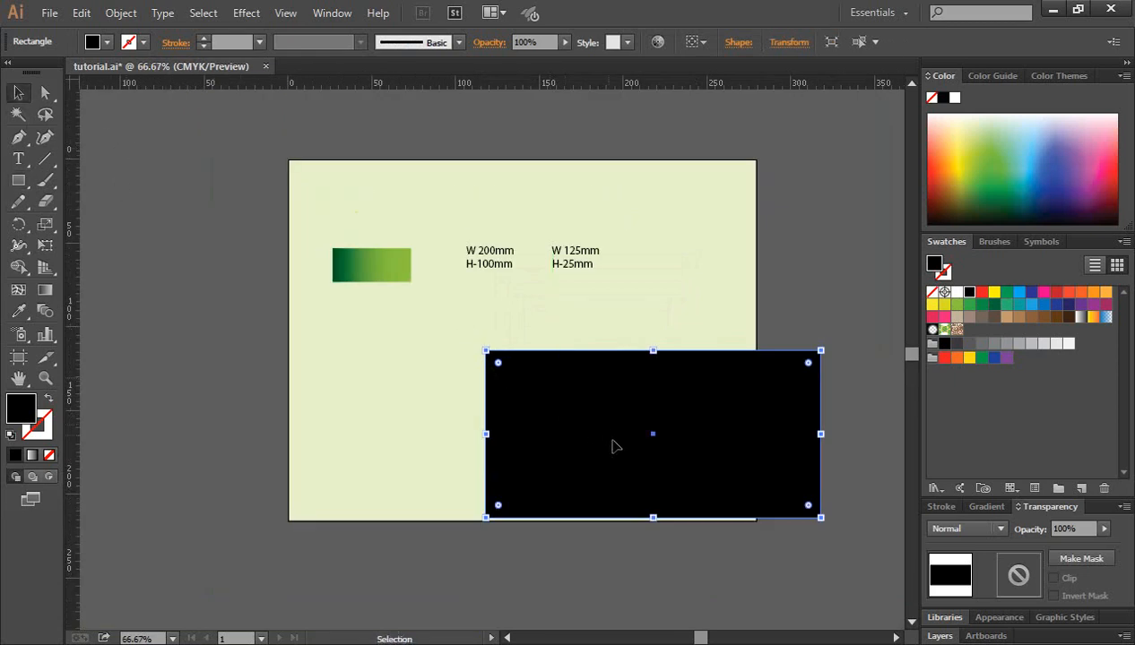
left_click_drag(611, 447, 483, 400)
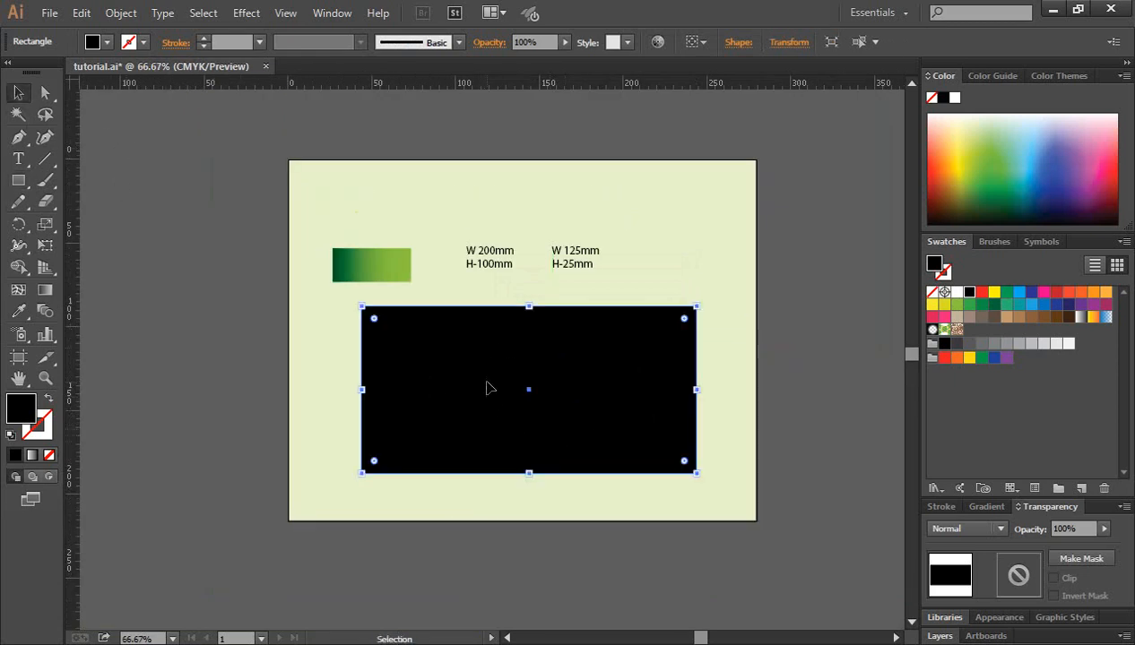
Swap the rectangle's fill and stroke so it has only a black outline, and set the stroke weight to 3 pt.
left_click(49, 398)
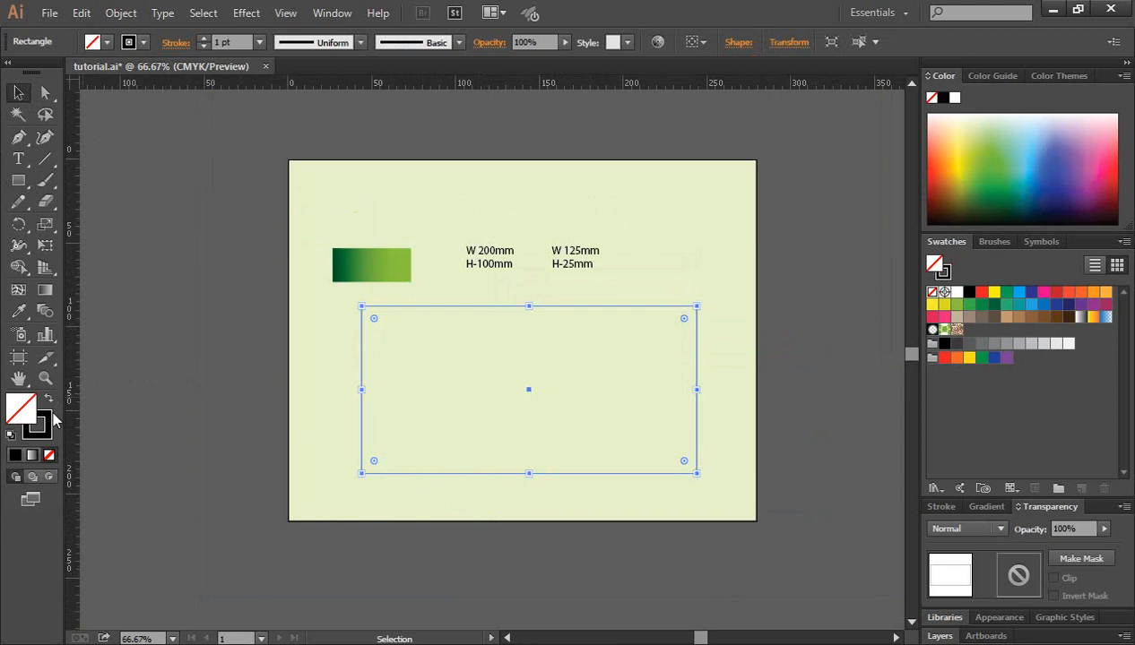
key("x")
left_click(203, 37)
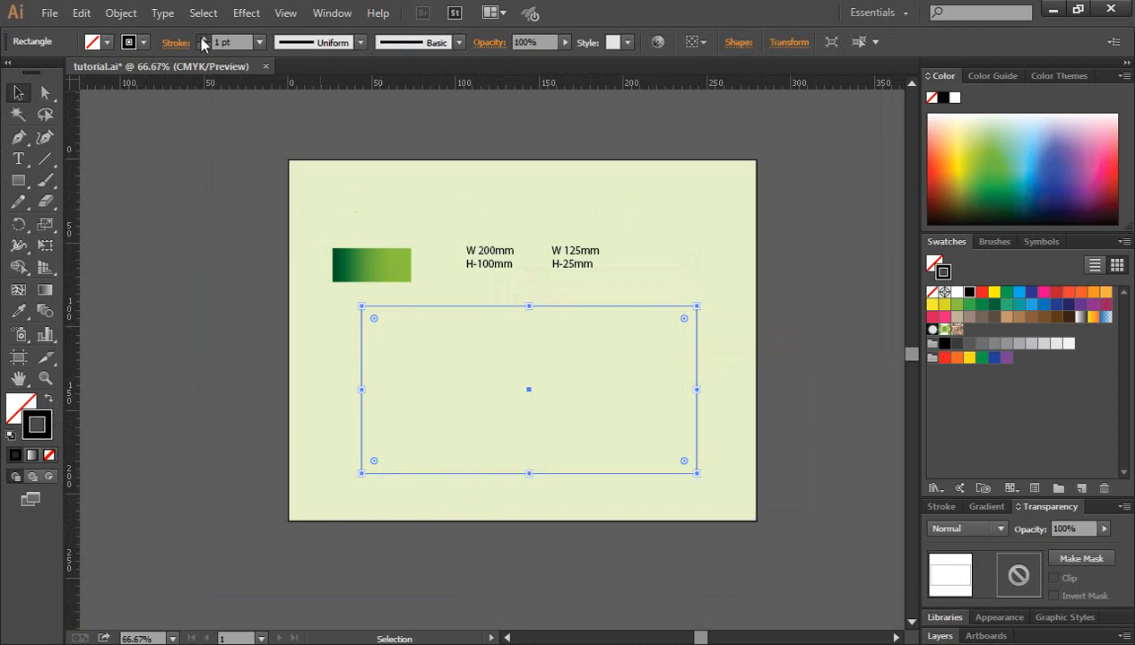
left_click(204, 38)
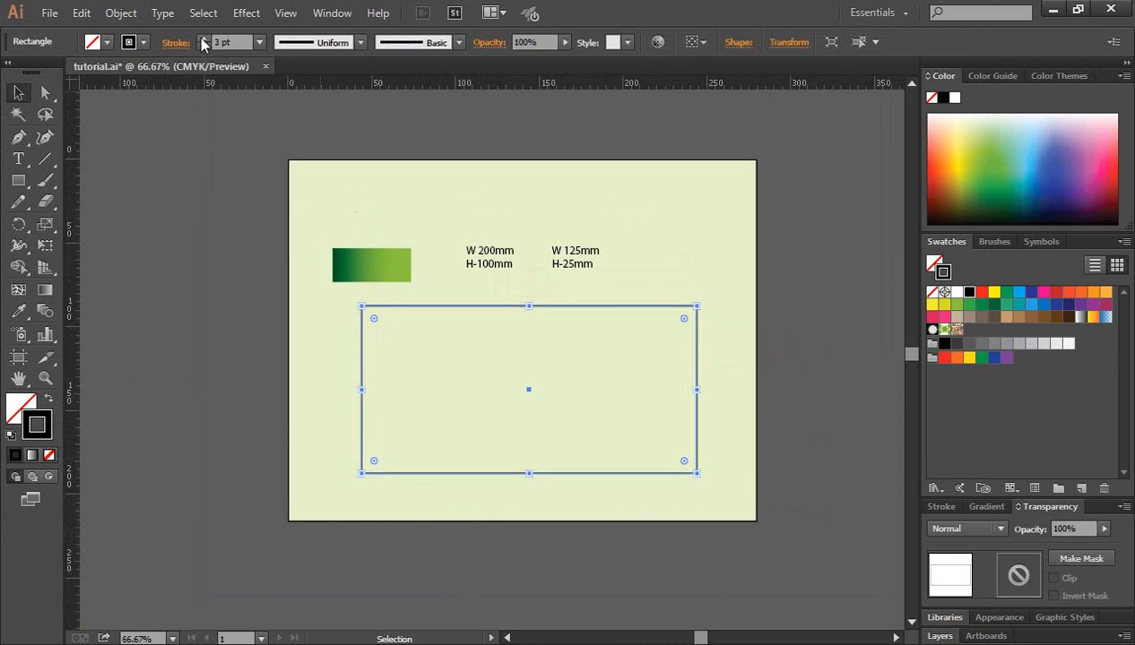
left_click(684, 255)
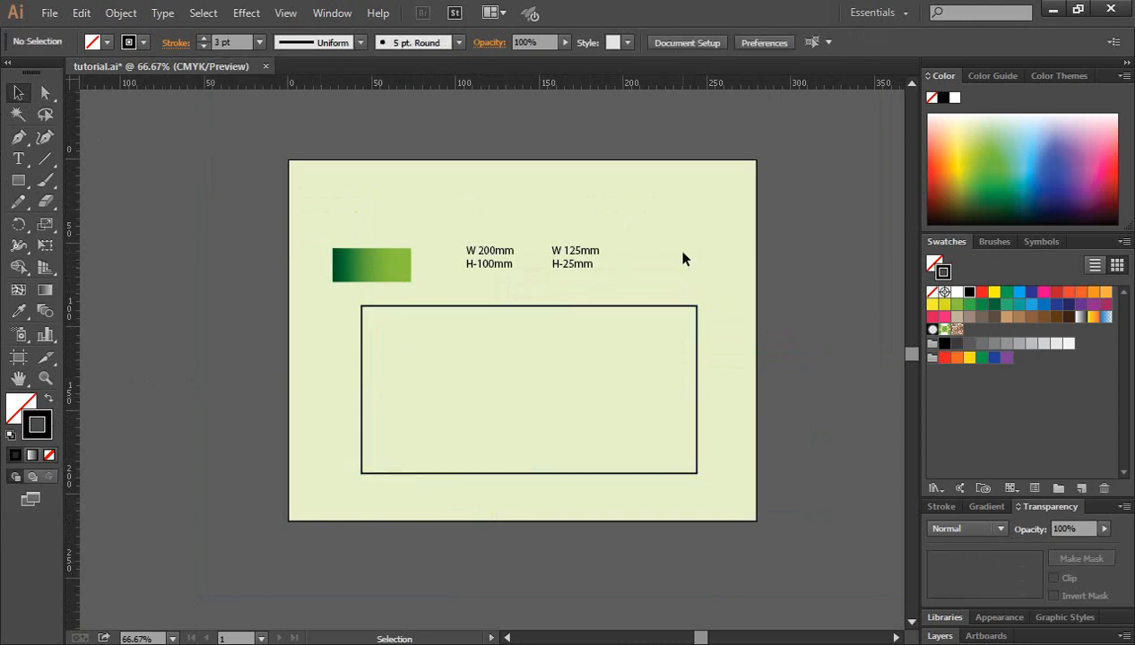
Create a second outlined rectangle, 125 mm wide and 25 mm high, starting inside the large rectangle.
left_click(571, 265, "ctrl")
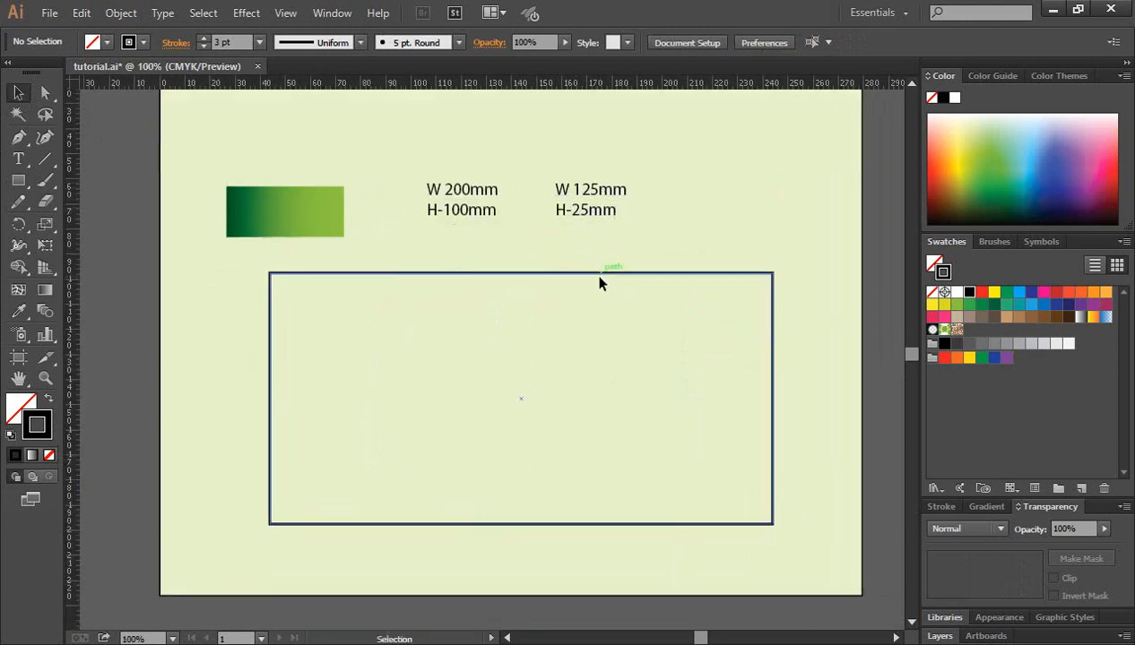
left_click(459, 273)
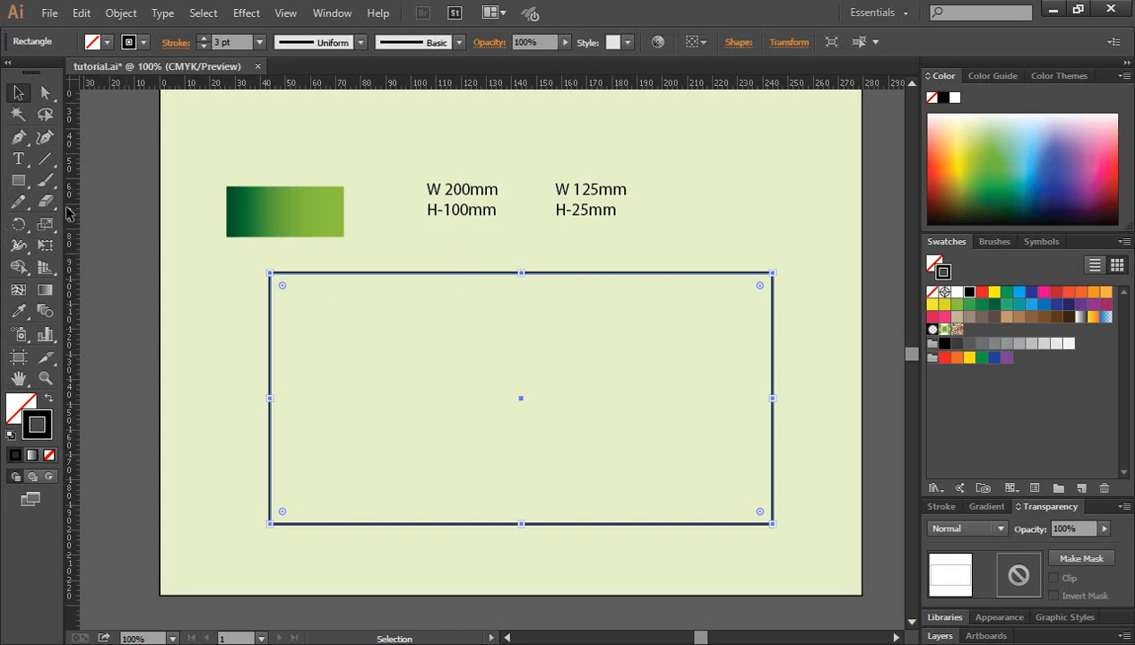
left_click(18, 181)
left_click(470, 374)
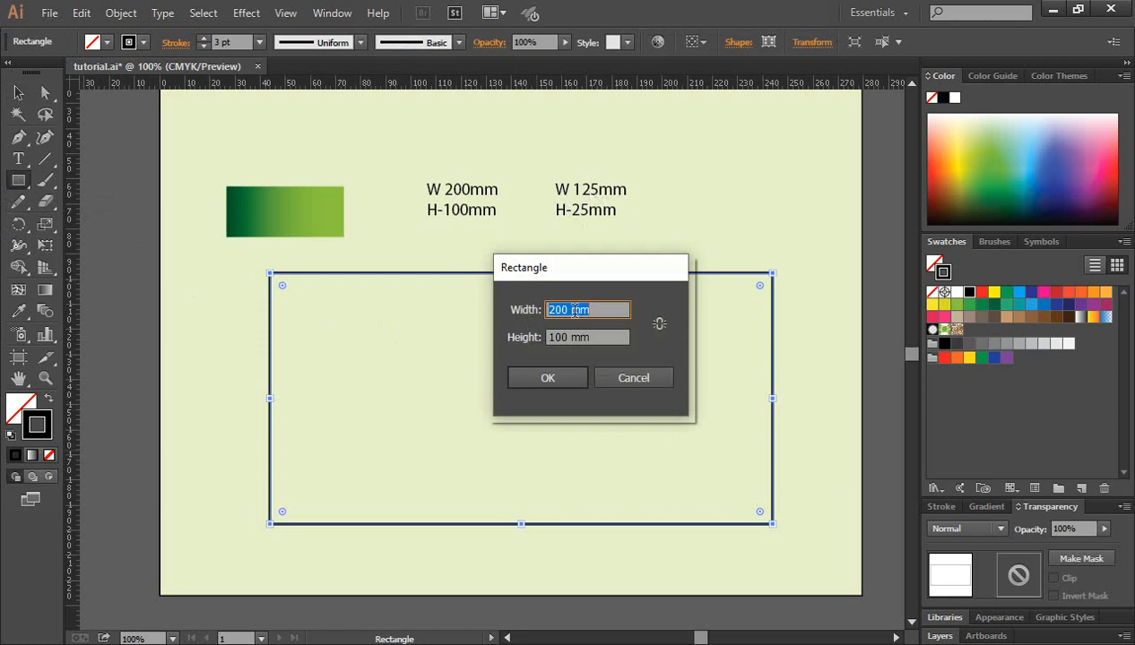
left_click_drag(569, 310, 545, 316)
type("125")
left_click_drag(566, 341, 536, 350)
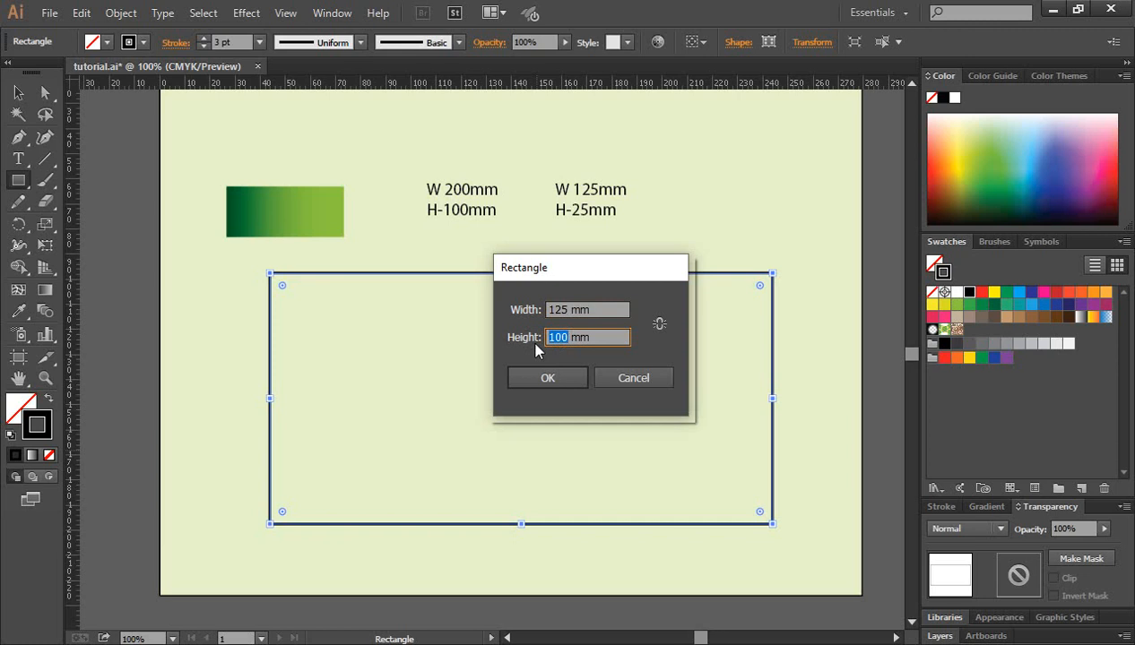
type("25")
left_click(544, 379)
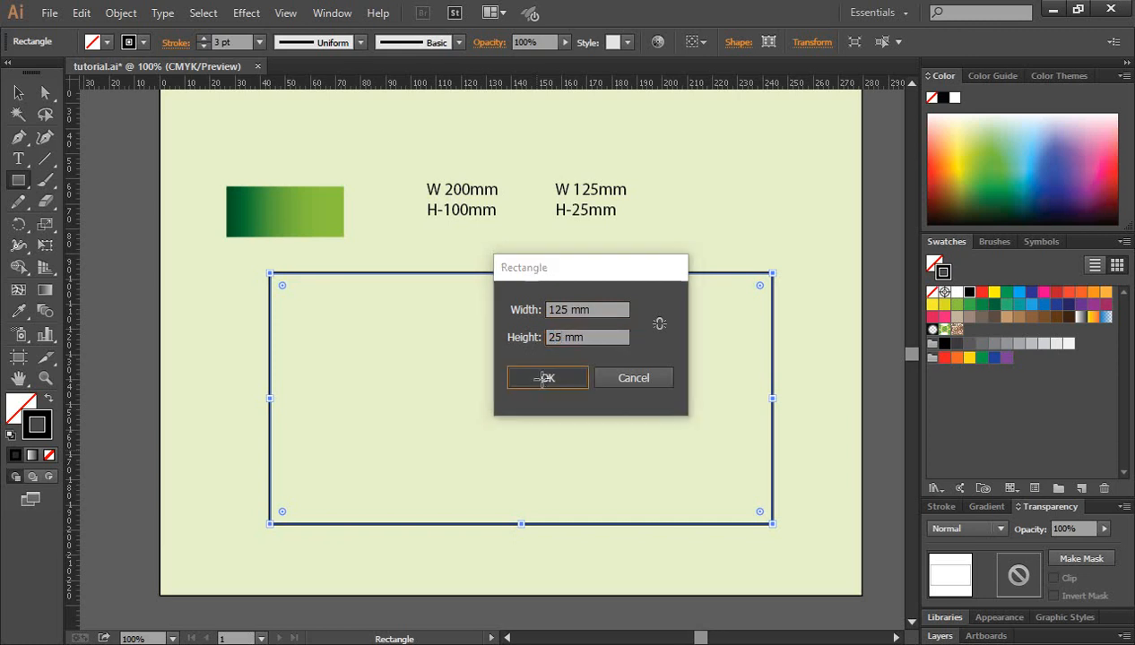
left_click(18, 92)
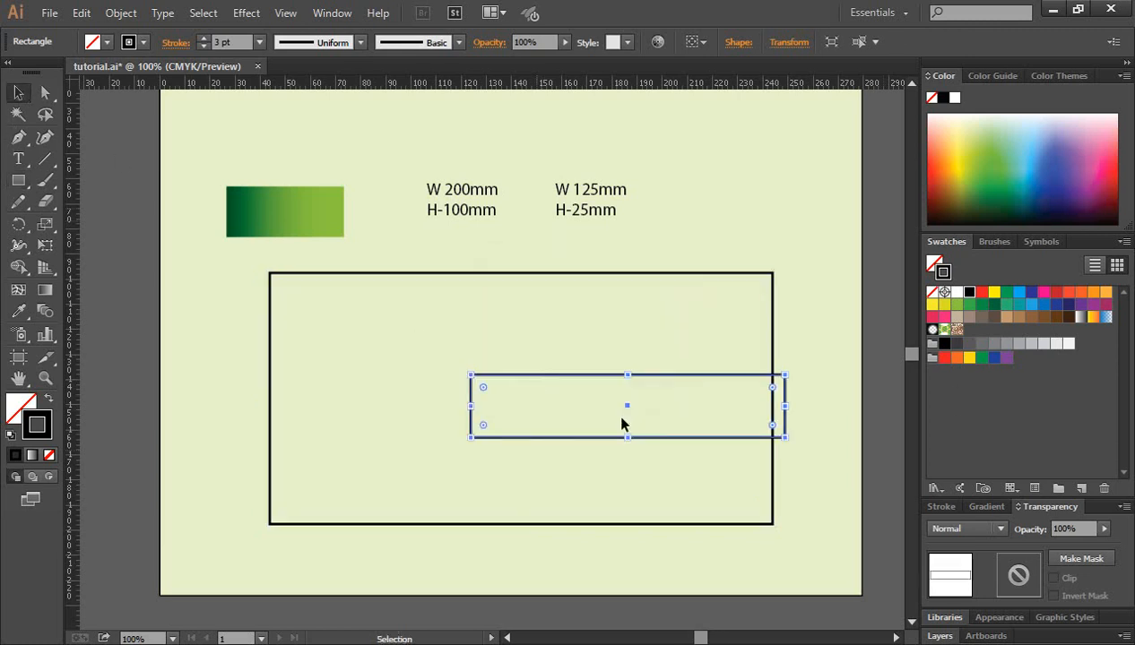
left_click(800, 329)
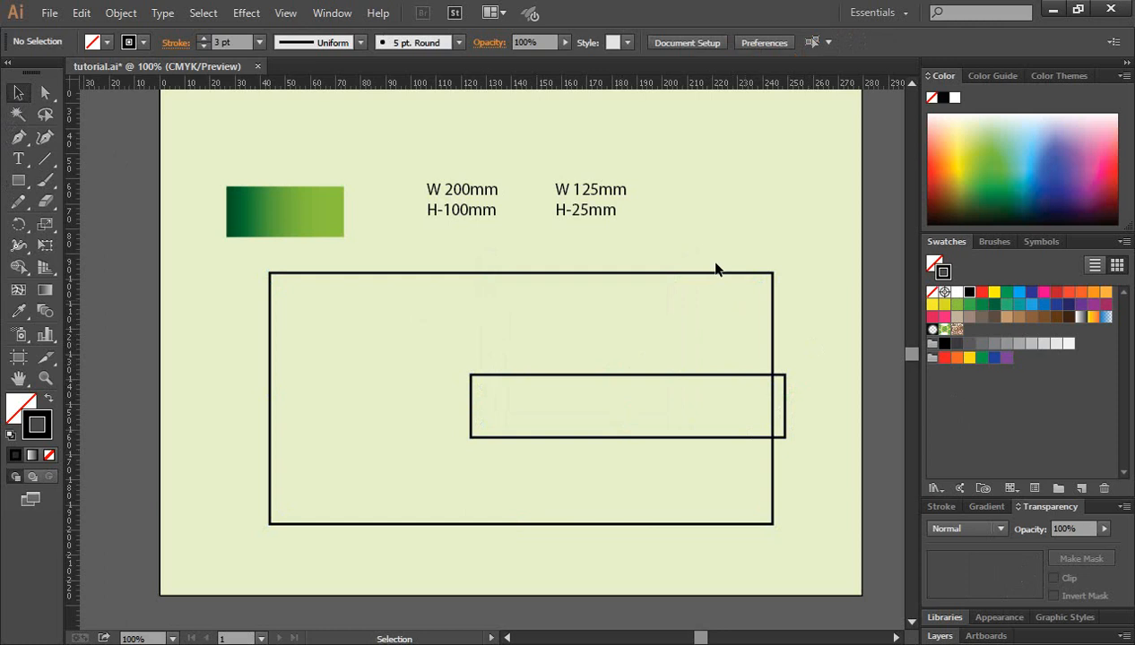
Align the centers of the two rectangles both horizontally and vertically, then deselect them and close the alignment options.
left_click_drag(698, 222, 754, 549)
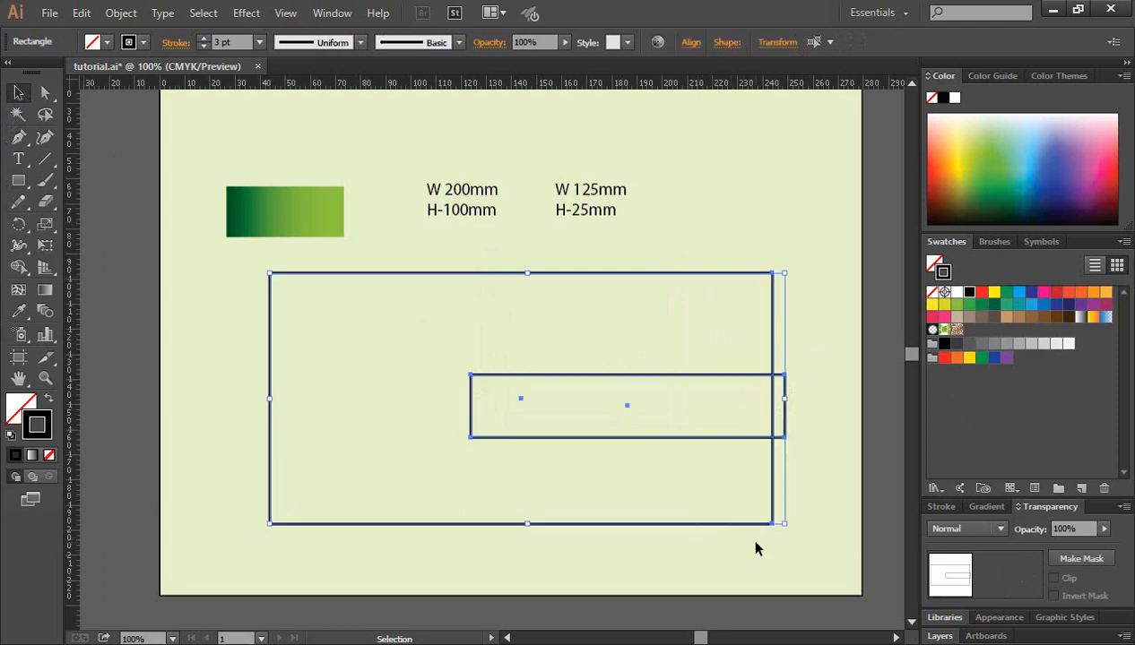
left_click(689, 43)
left_click(326, 17)
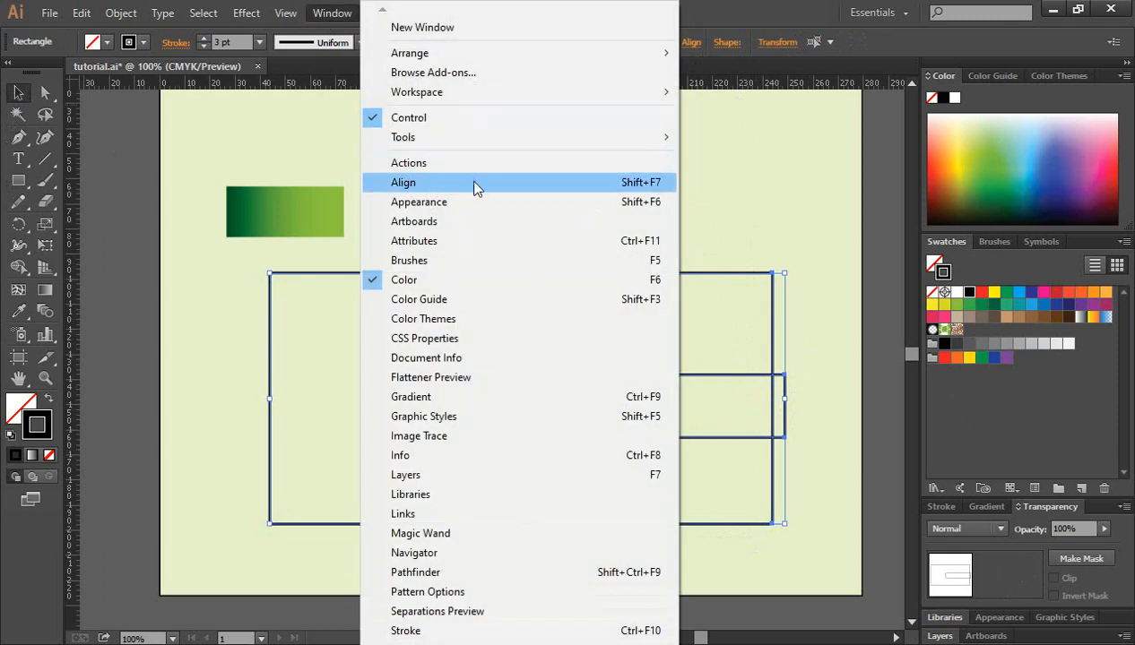
left_click(451, 192)
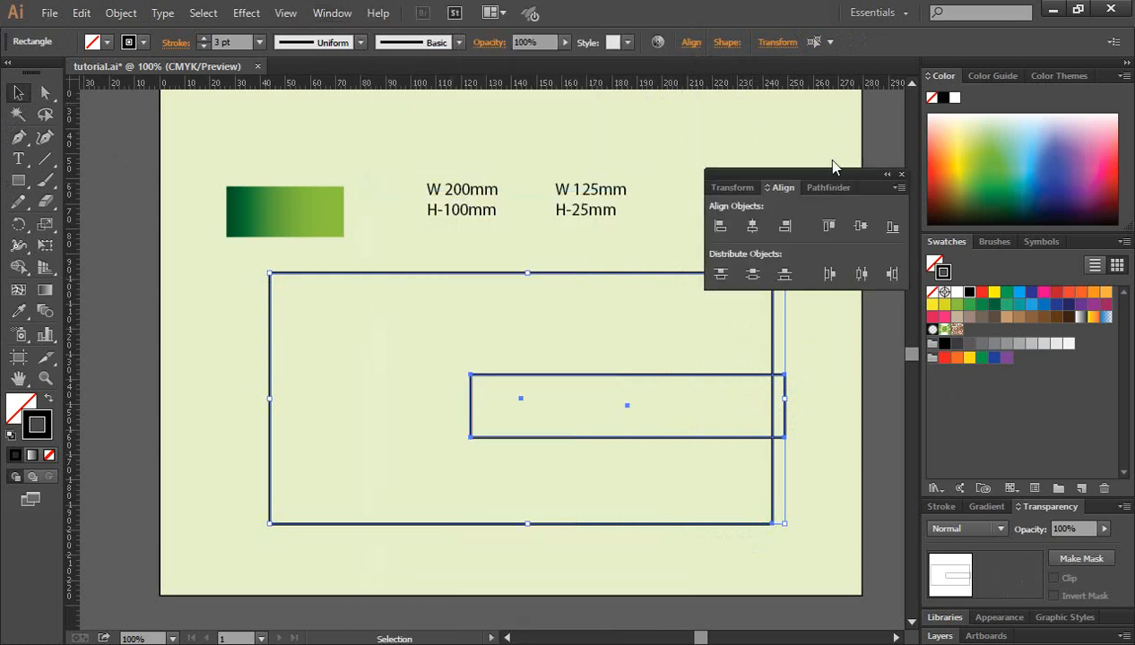
left_click_drag(832, 172, 826, 107)
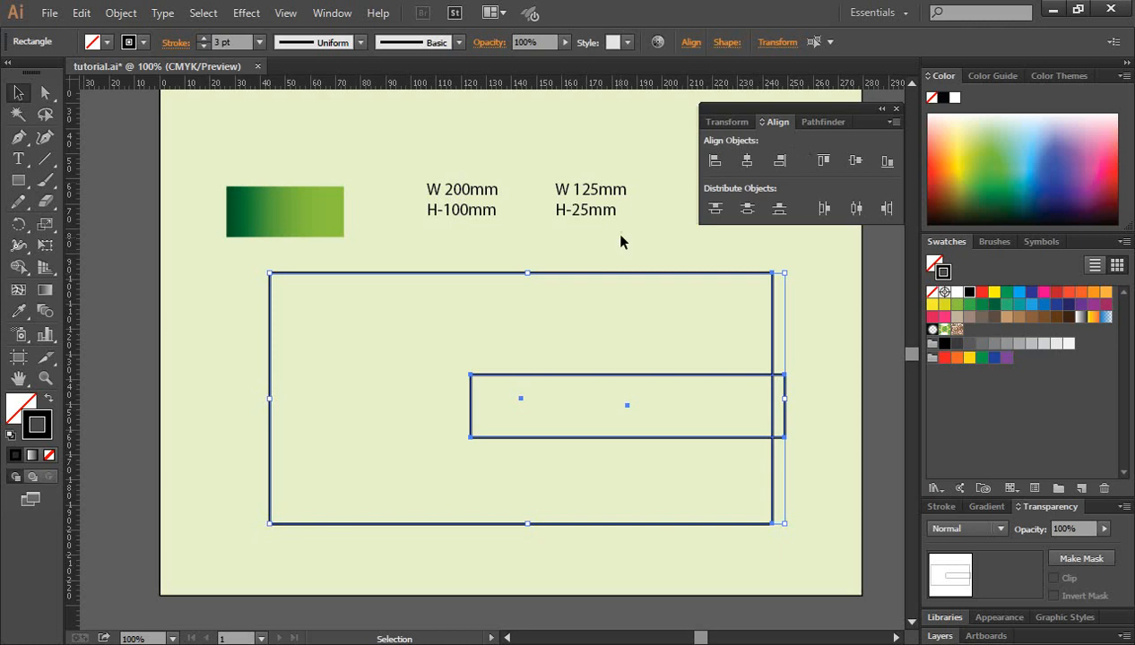
left_click_drag(621, 238, 650, 537)
left_click(747, 162)
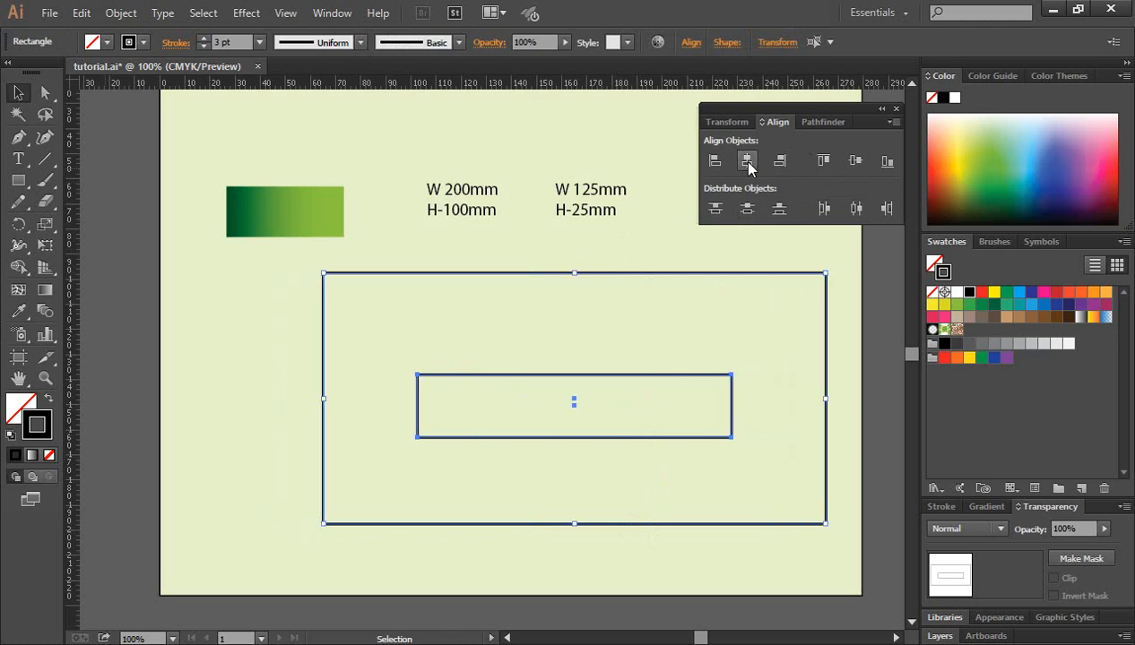
left_click(854, 163)
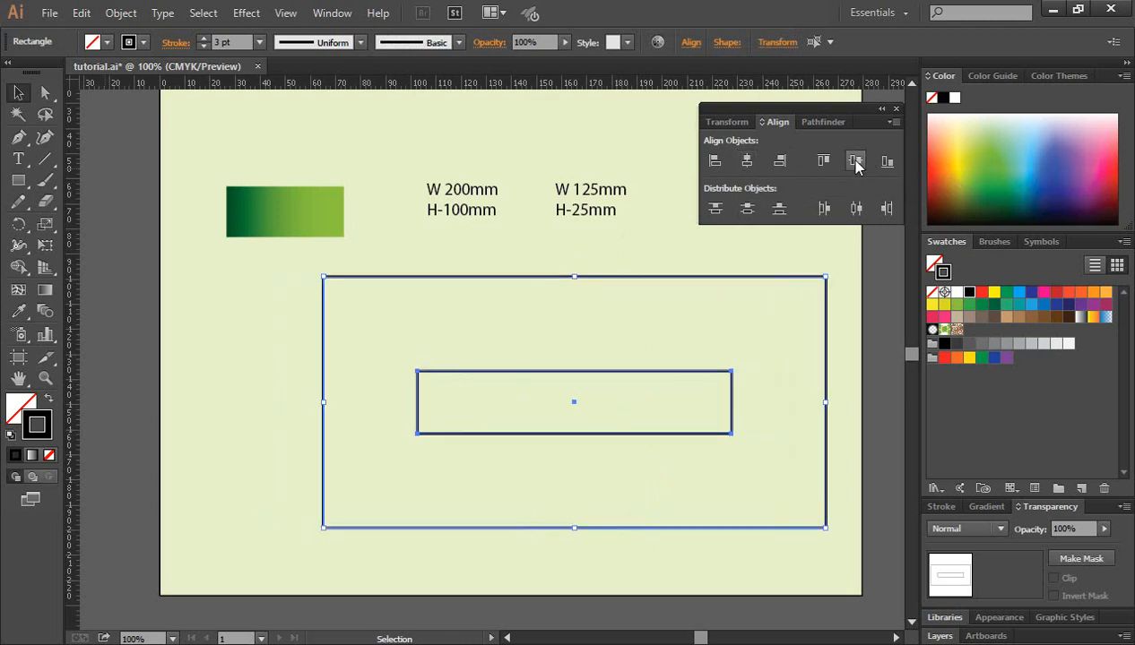
left_click(214, 341)
left_click_drag(245, 306, 501, 447)
left_click(730, 255)
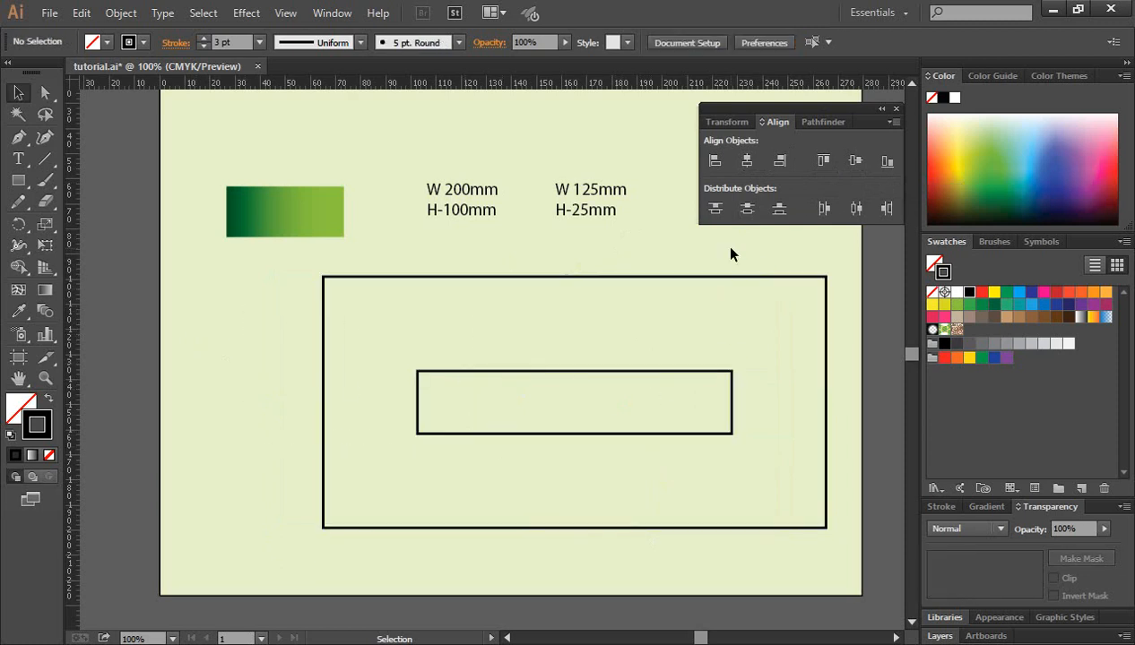
left_click(895, 109)
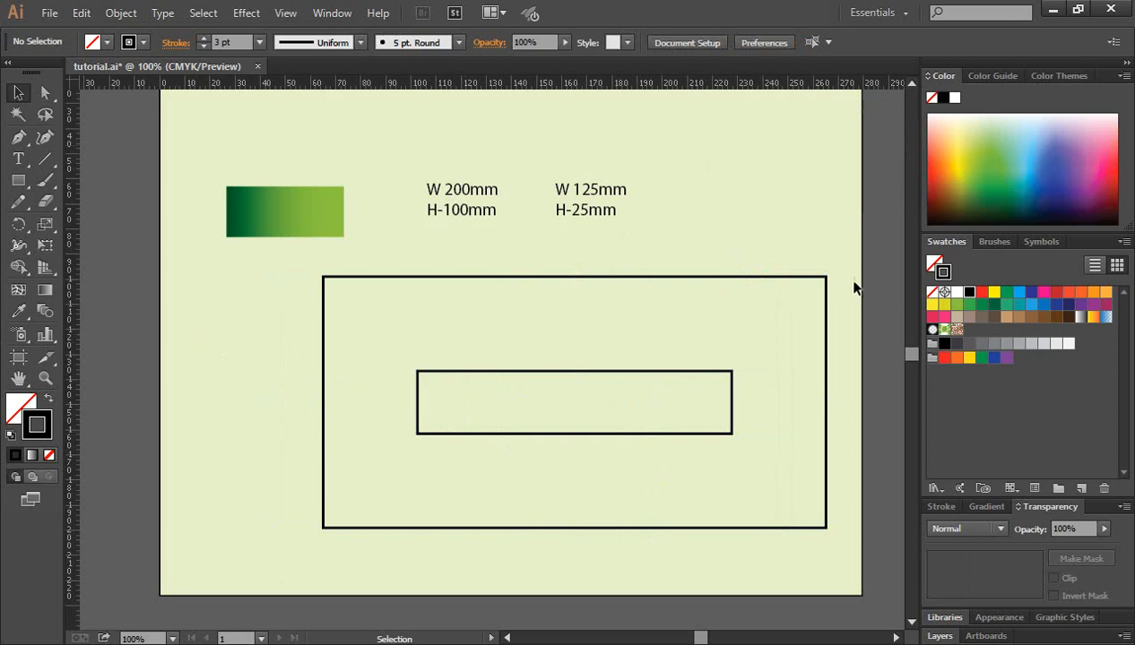
Round all corners of the small inner rectangle to the maximum radius, giving it semicircular ends, and deselect it.
left_click(476, 371)
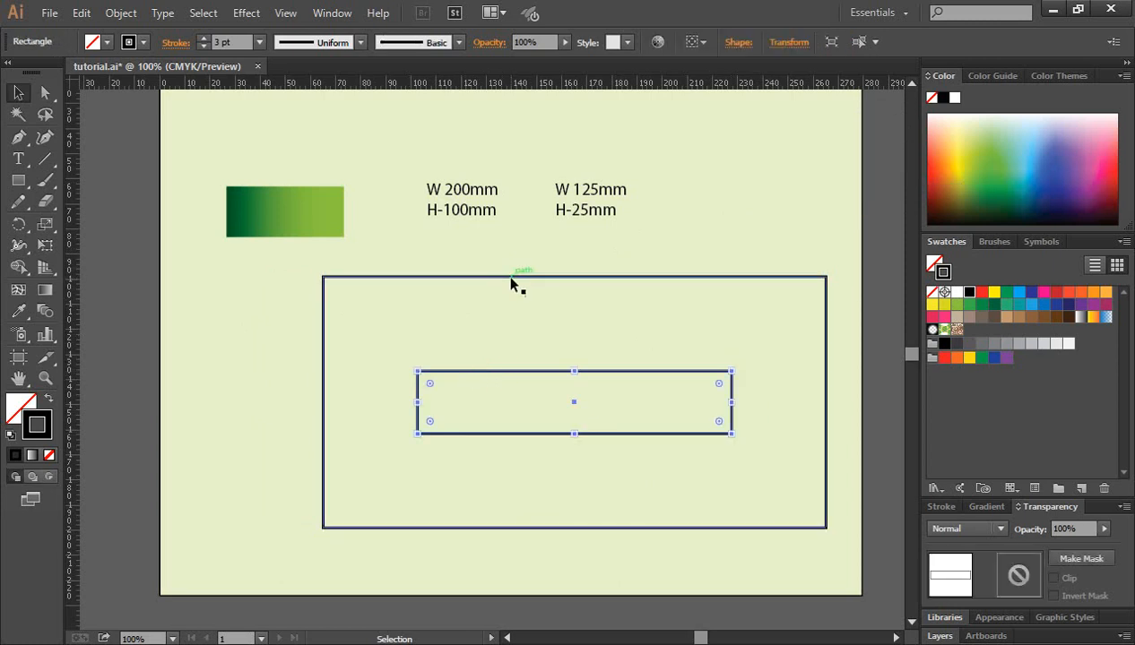
left_click(512, 284)
left_click(467, 374)
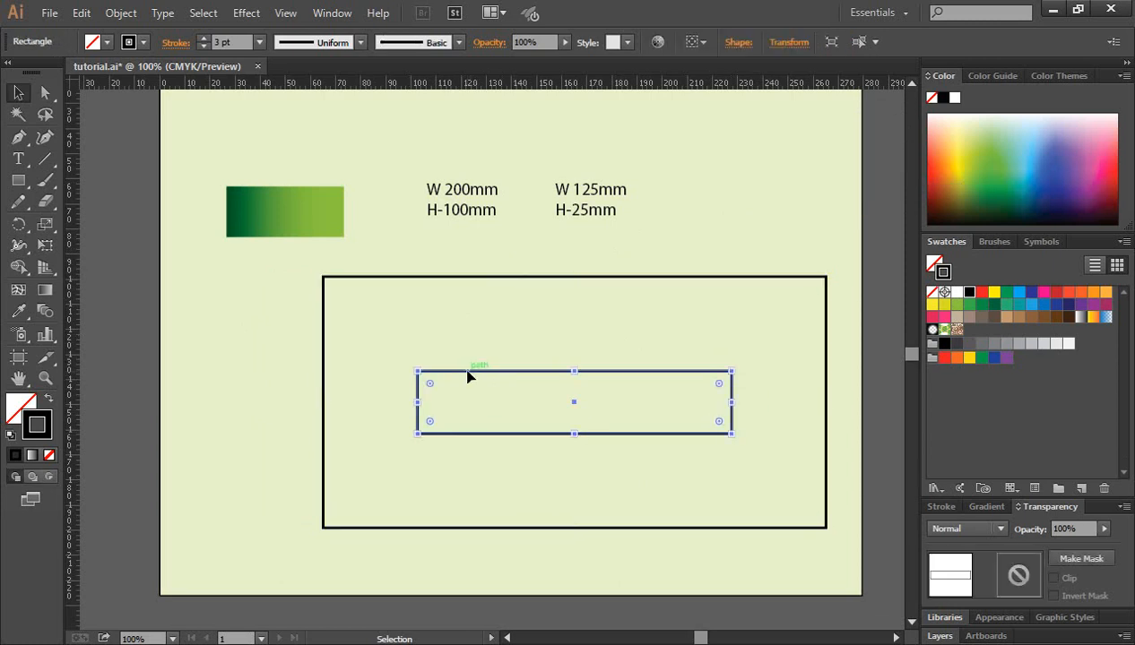
left_click(522, 337)
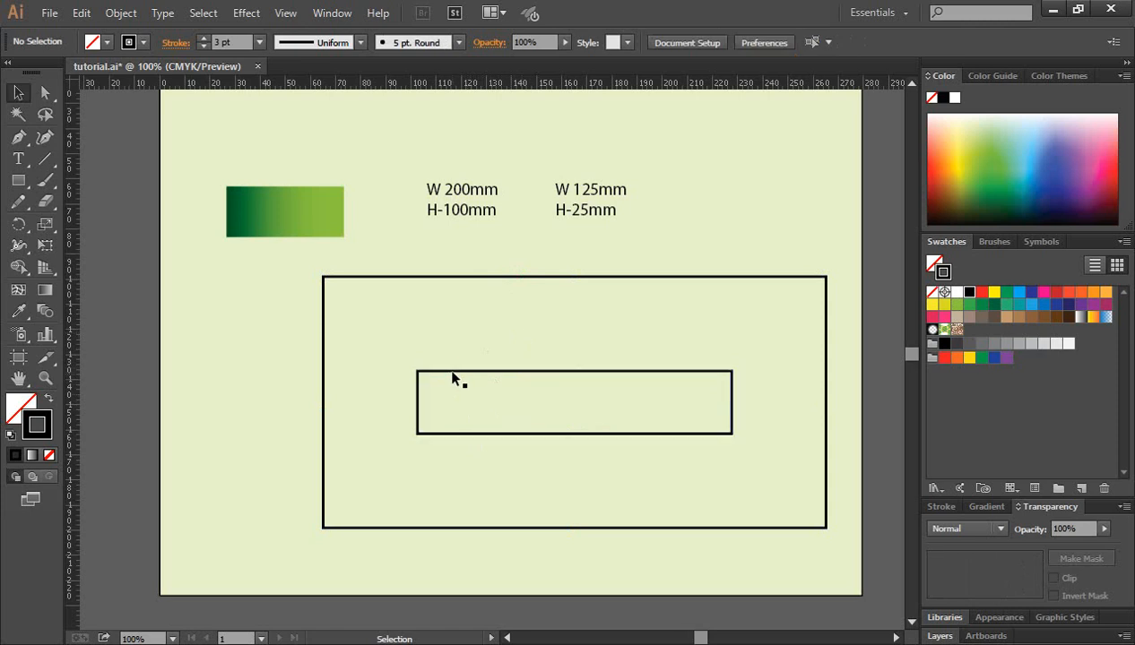
left_click(453, 373)
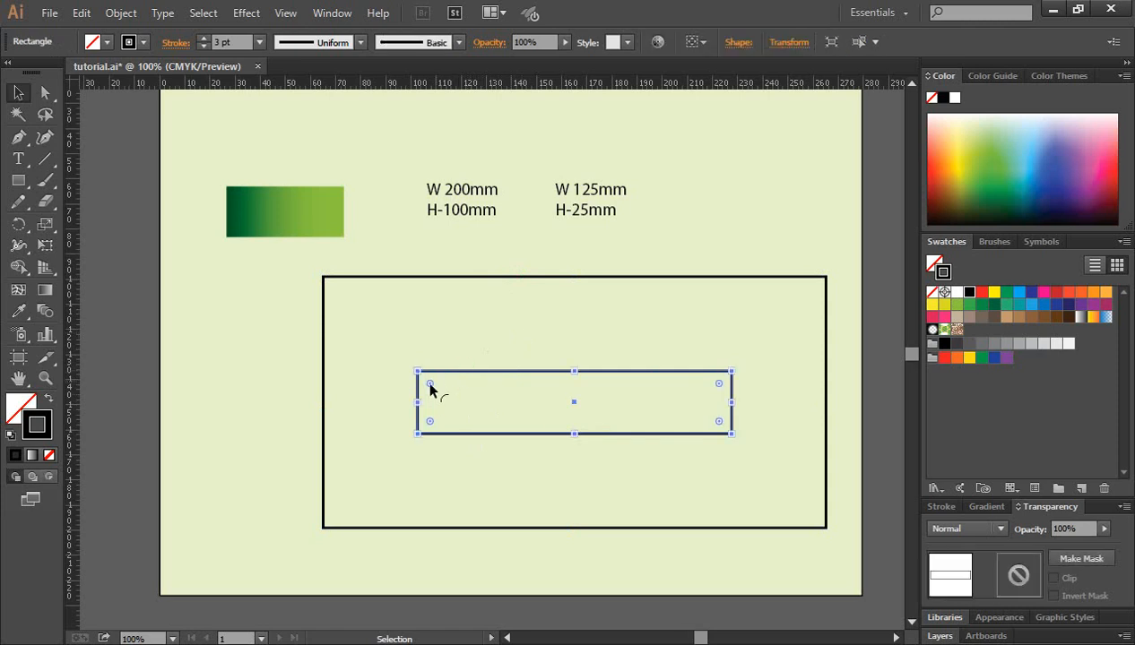
left_click_drag(430, 385, 484, 410)
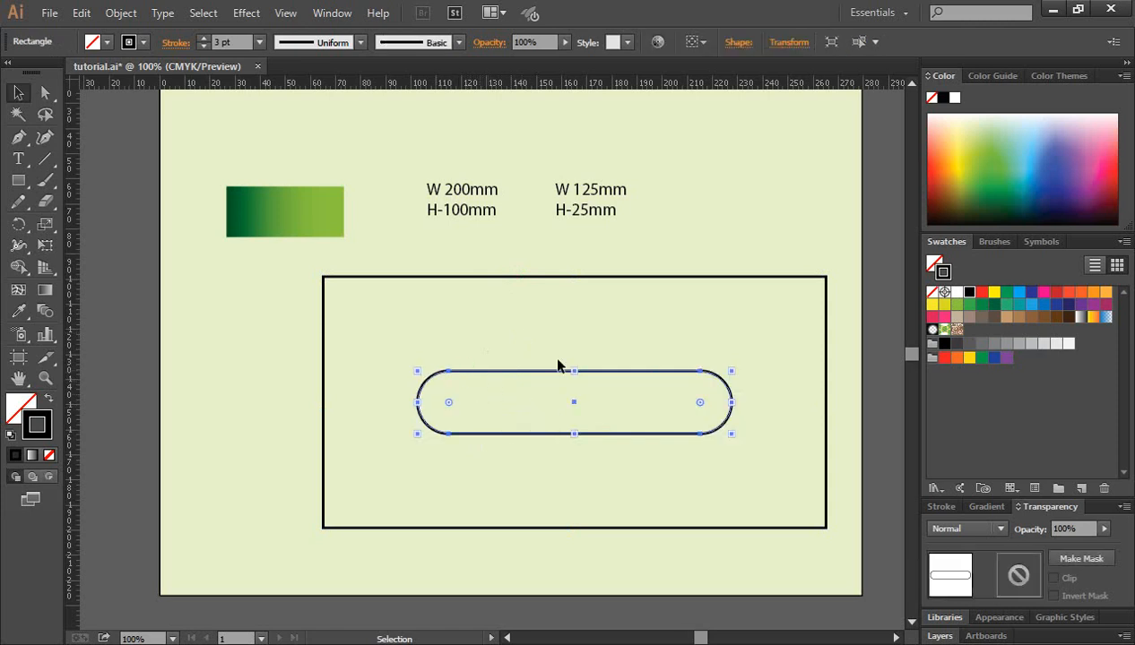
left_click(615, 329)
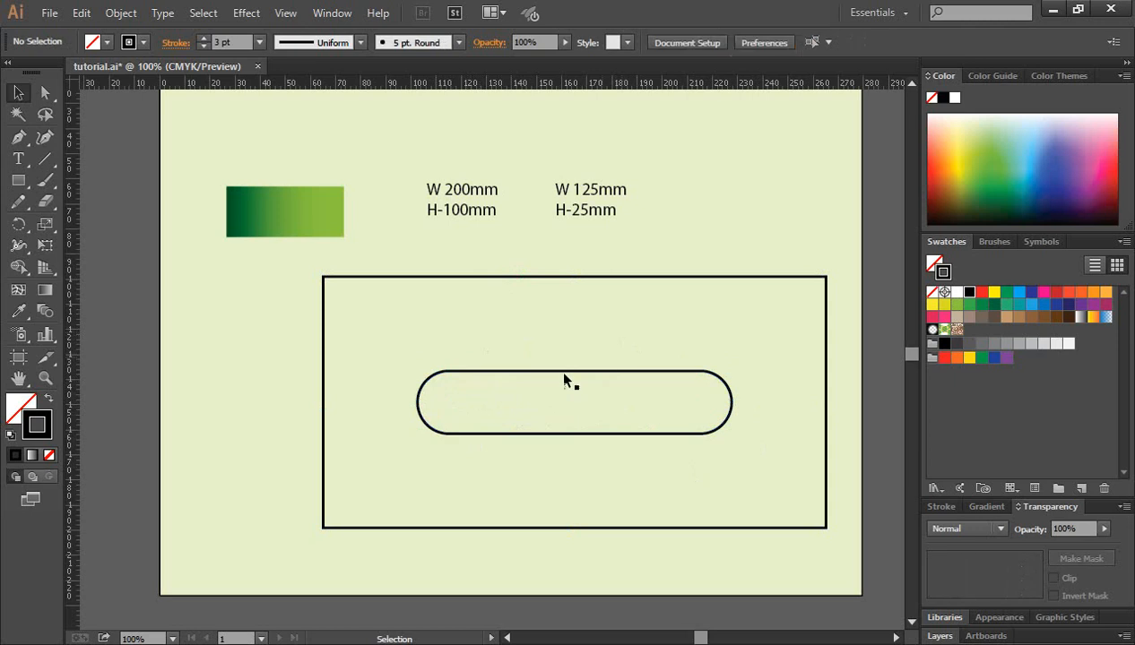
left_click(551, 371)
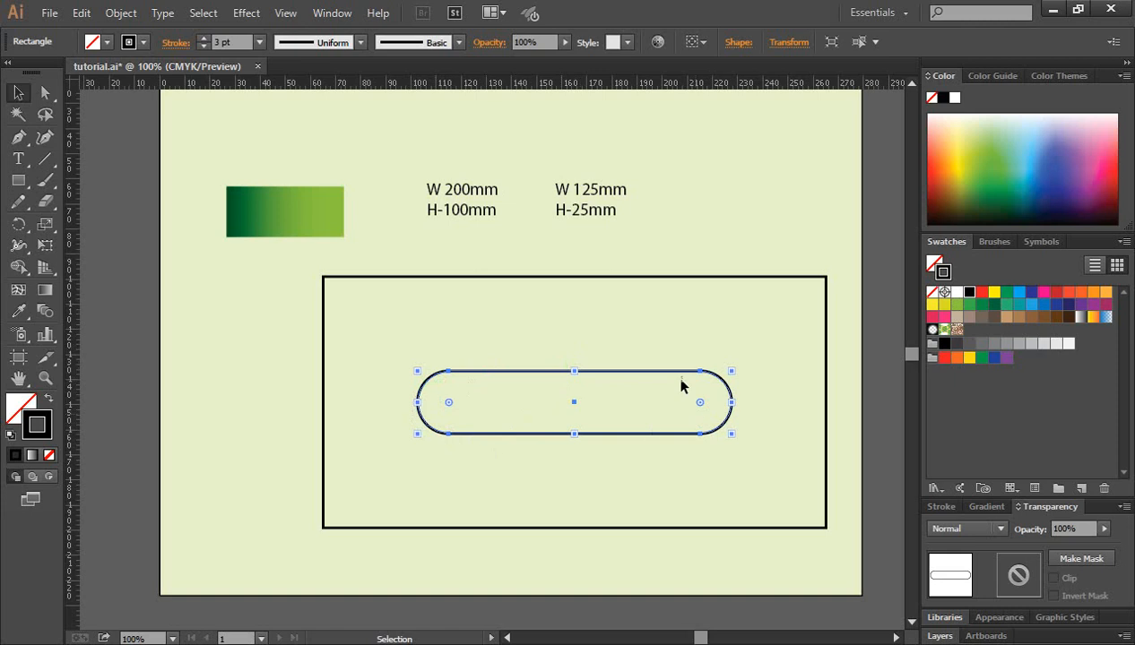
left_click(618, 350)
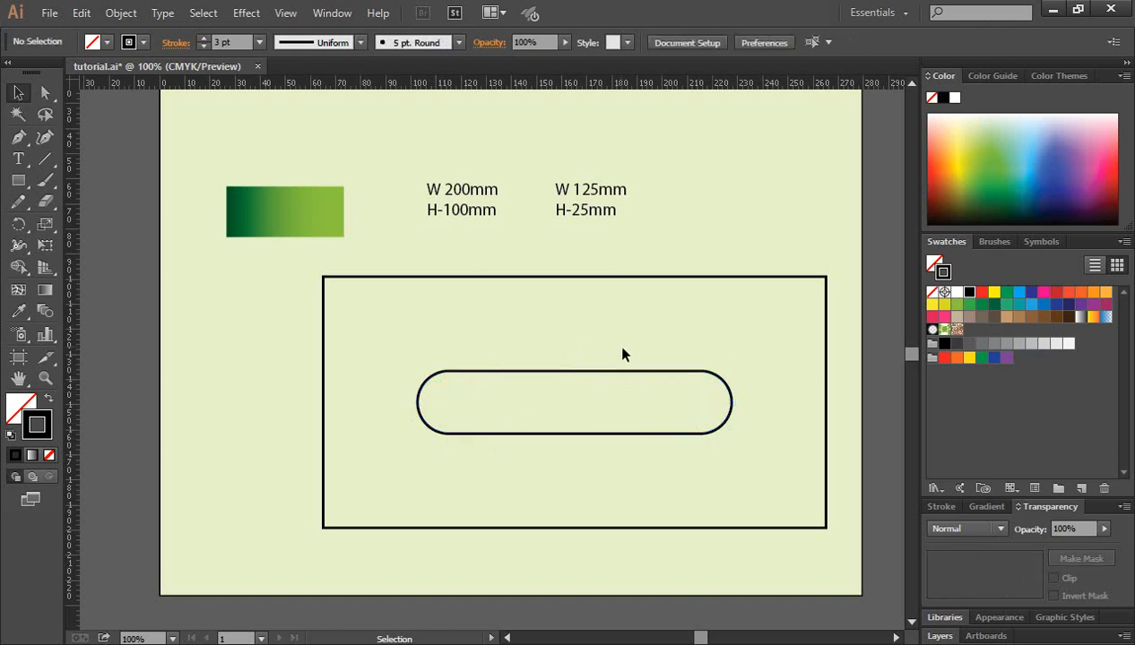
Round all corners of the large outer rectangle to the maximum radius and deselect it.
left_click(581, 278)
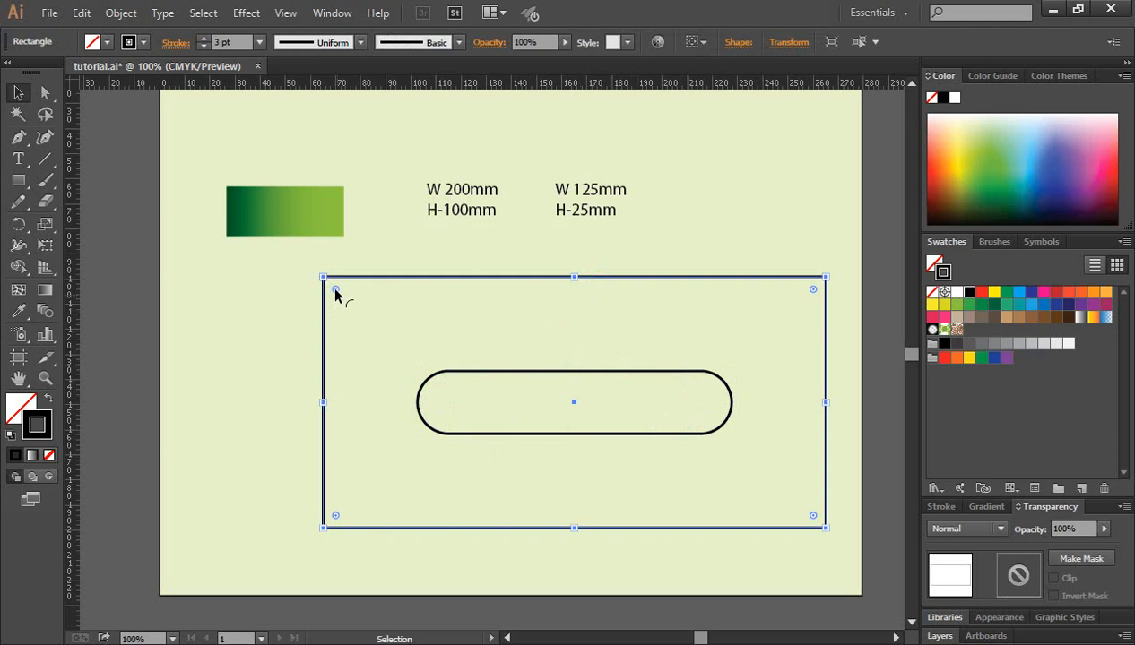
left_click_drag(337, 290, 411, 344)
left_click_drag(516, 406, 570, 426)
left_click(742, 251)
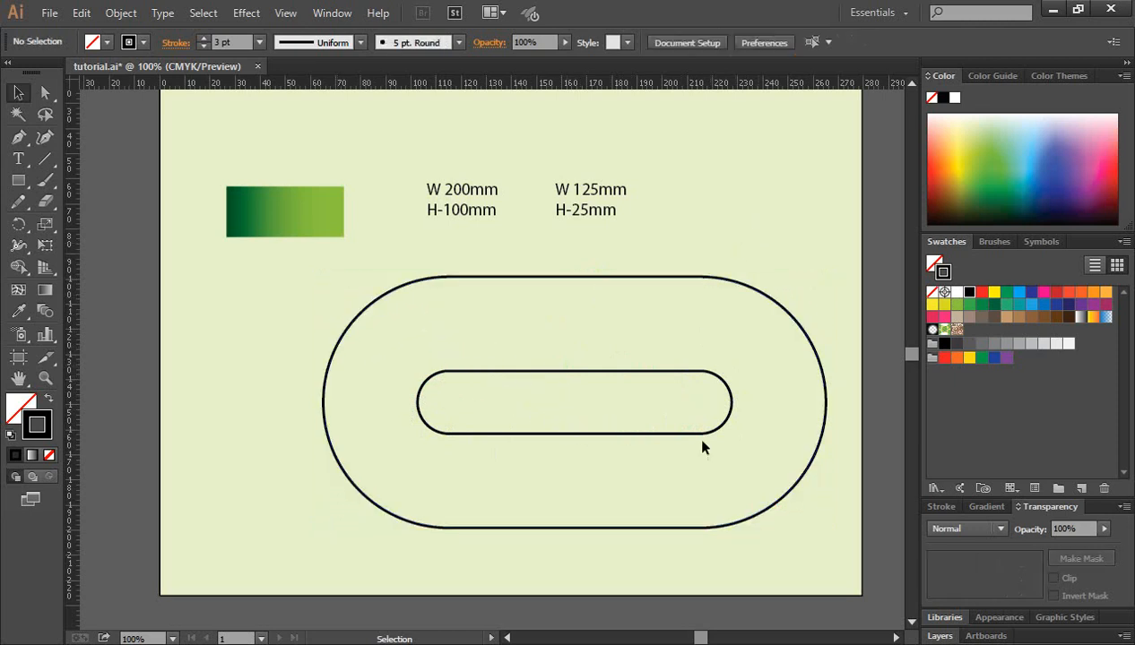
Select both rounded shapes together and move them off the artboard onto the empty canvas to its right.
key("a")
key("ctrl+minus")
key("ctrl+minus")
key("v")
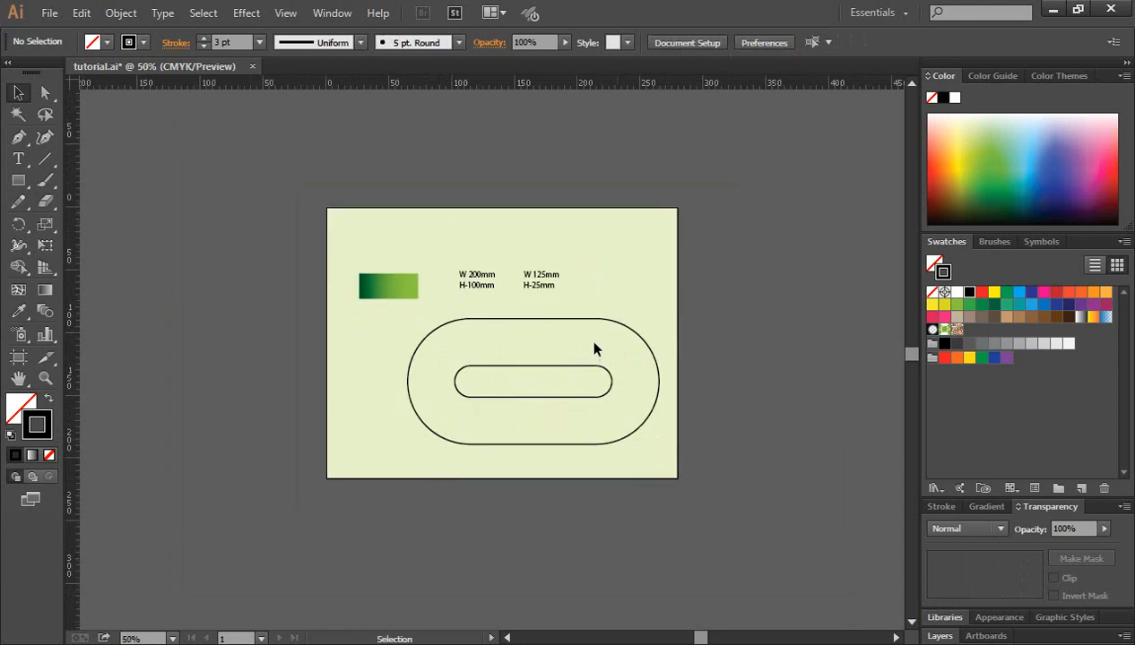
left_click_drag(587, 303, 609, 477)
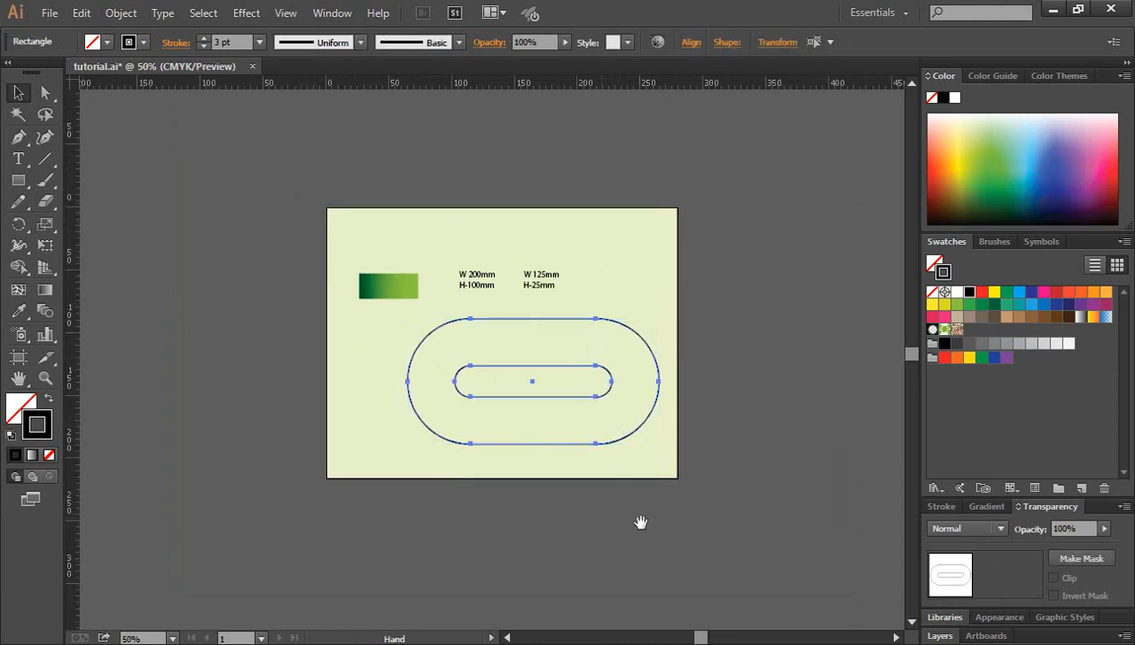
left_click_drag(640, 525, 437, 515)
left_click_drag(362, 368, 693, 352)
left_click_drag(654, 228, 715, 481)
Add a copy of the two nested shapes rotated 90° about their common center to form a cross, and deselect.
key("a")
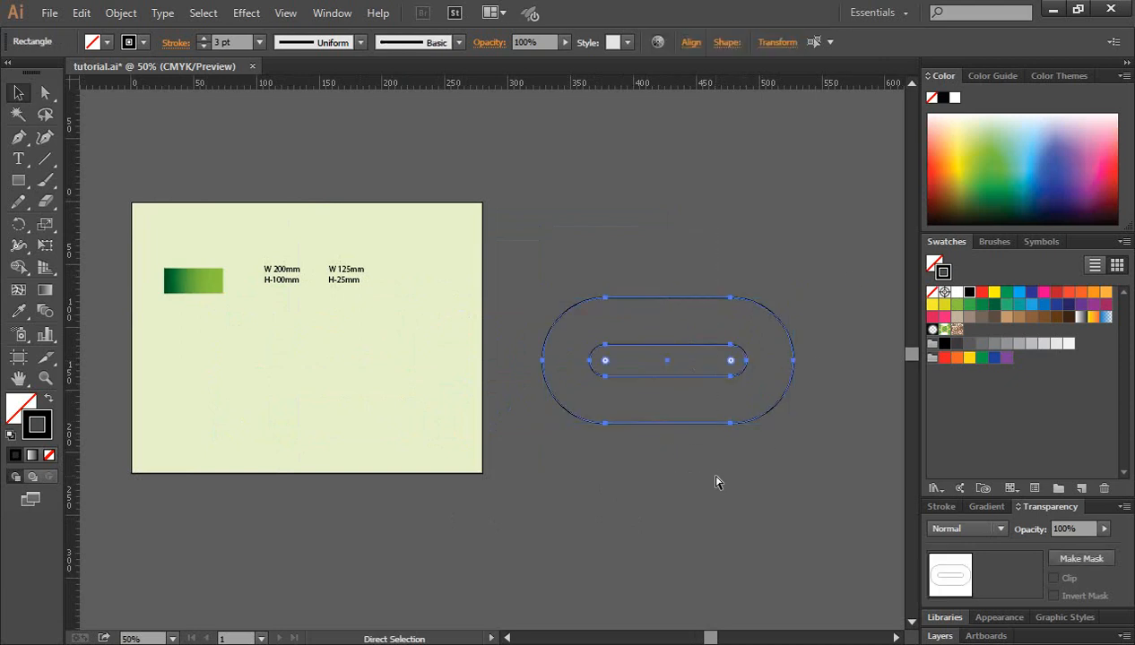
key("v")
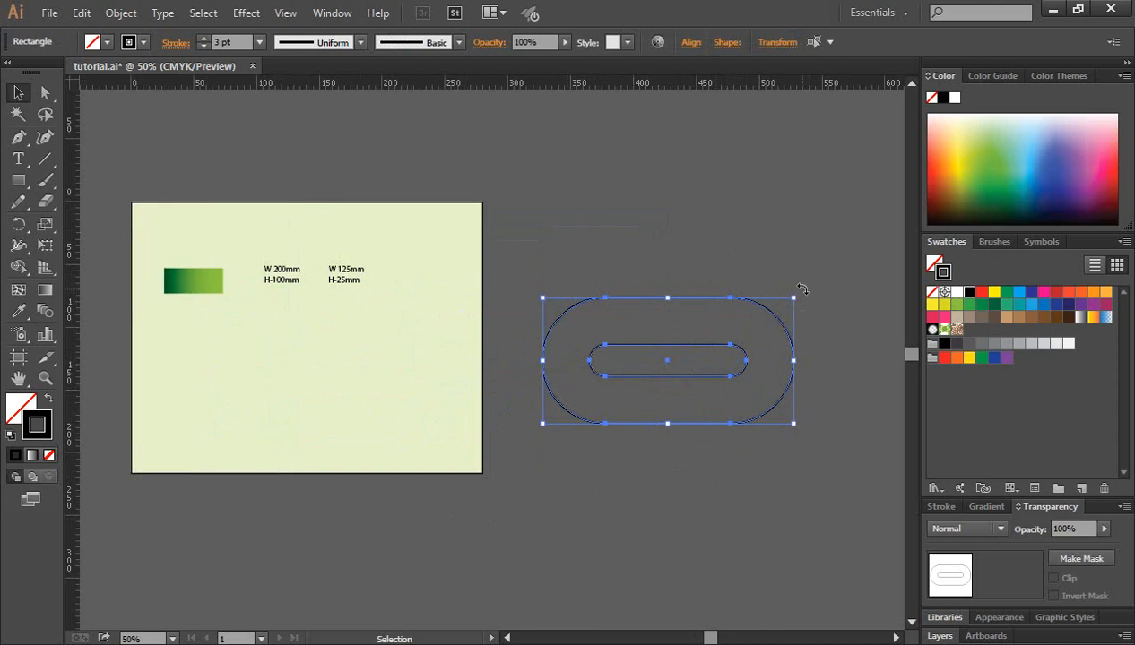
left_click_drag(801, 288, 751, 477)
left_click(803, 431)
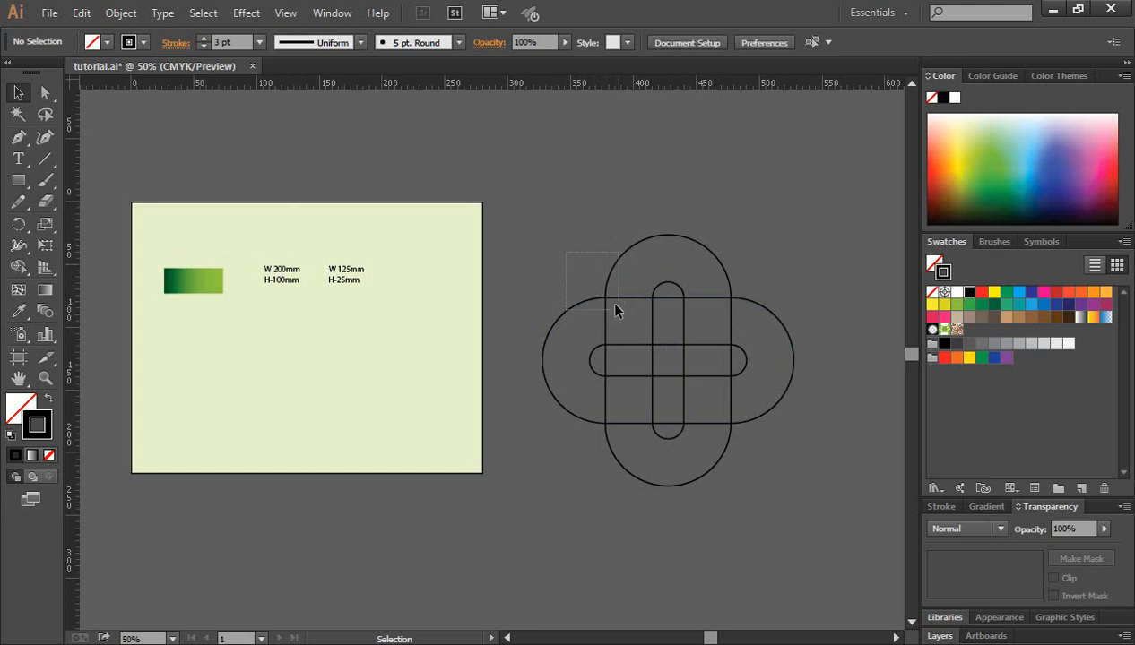
Unite the two large overlapping rounded shapes into a single four-lobed outline with Pathfinder, leaving the inner slots separate.
left_click_drag(617, 311, 627, 318)
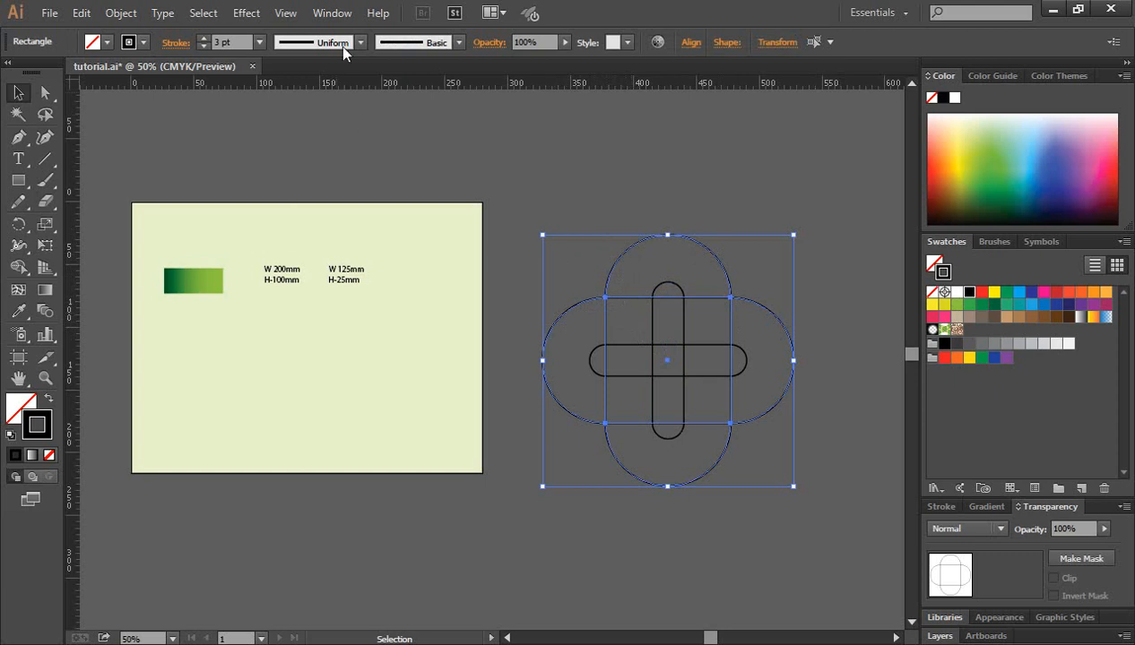
left_click(336, 17)
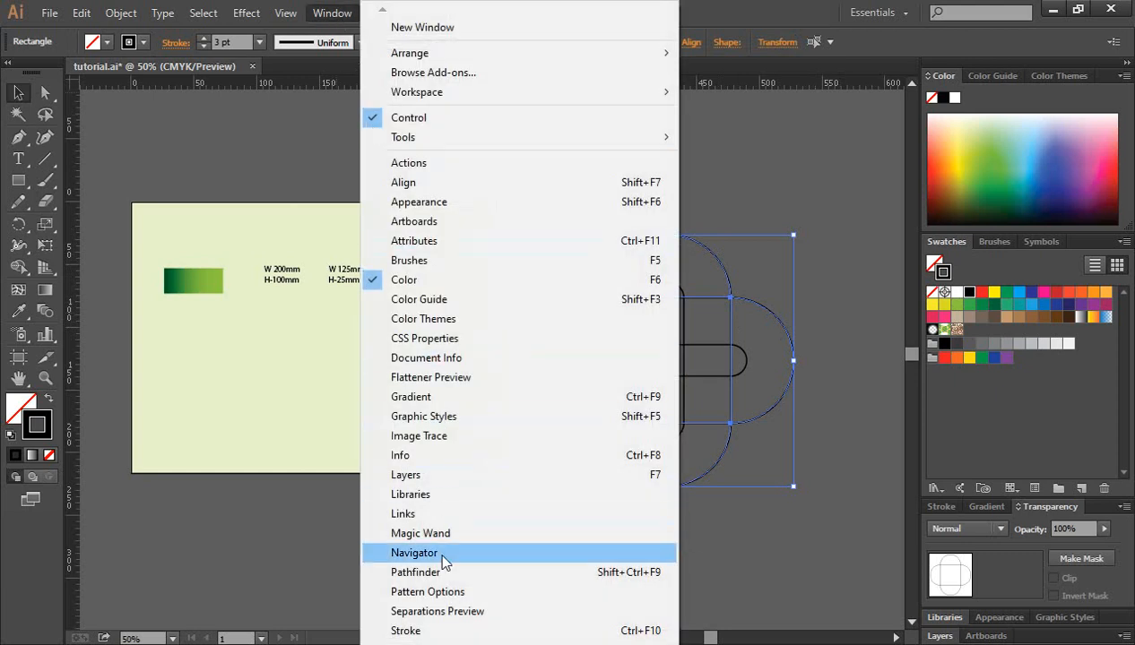
left_click(436, 572)
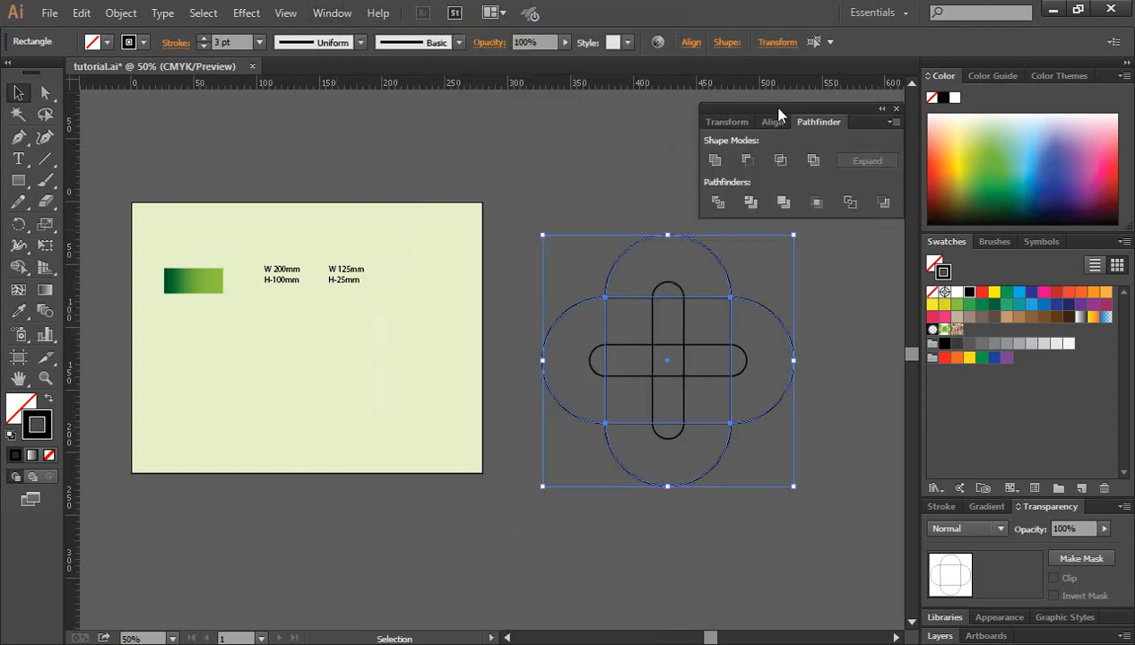
left_click_drag(815, 123, 905, 148)
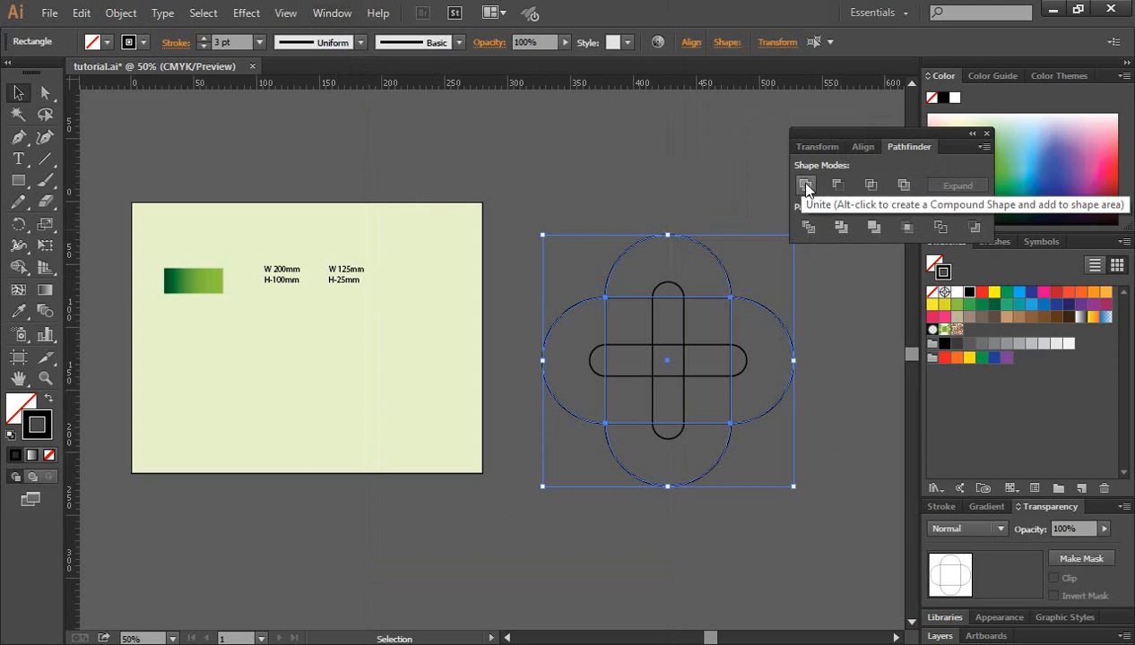
left_click(806, 185)
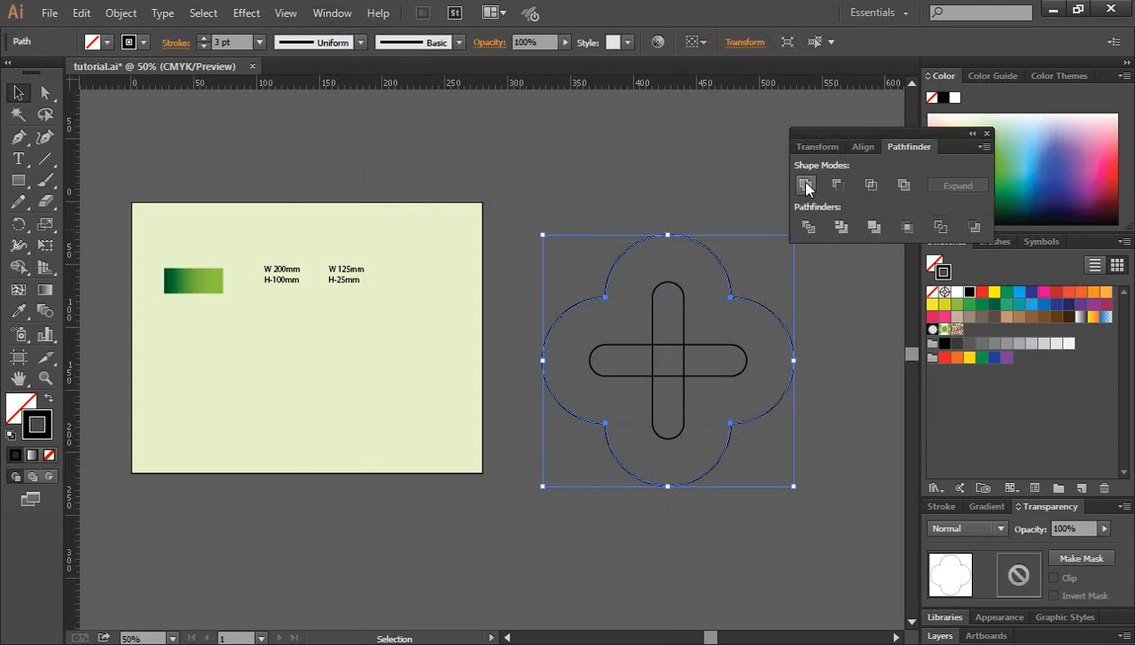
left_click(708, 166)
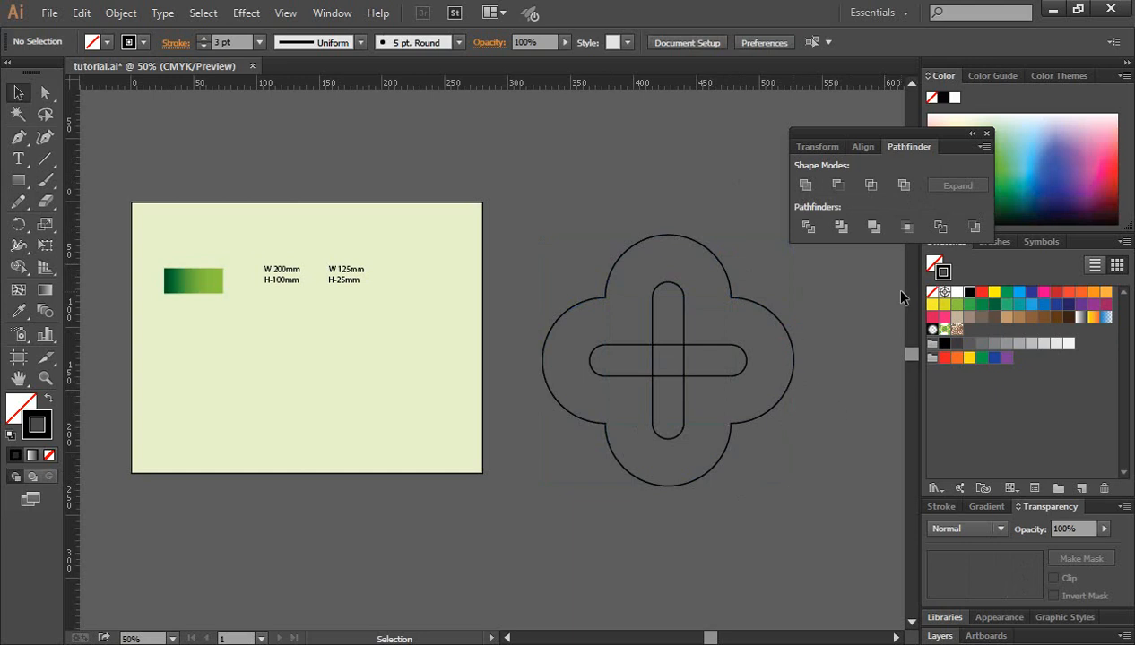
Draw a horizontal line segment from the outline's upper right inner corner to the far left edge of the vertical slot.
key("ctrl+space")
left_click(651, 345)
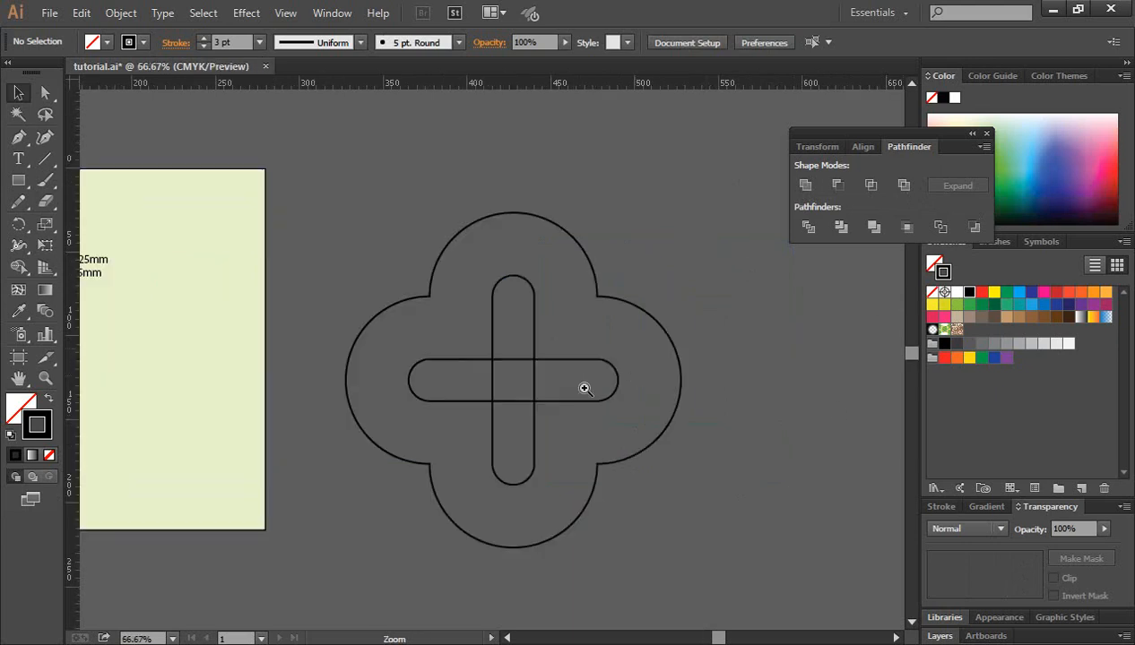
left_click(524, 370)
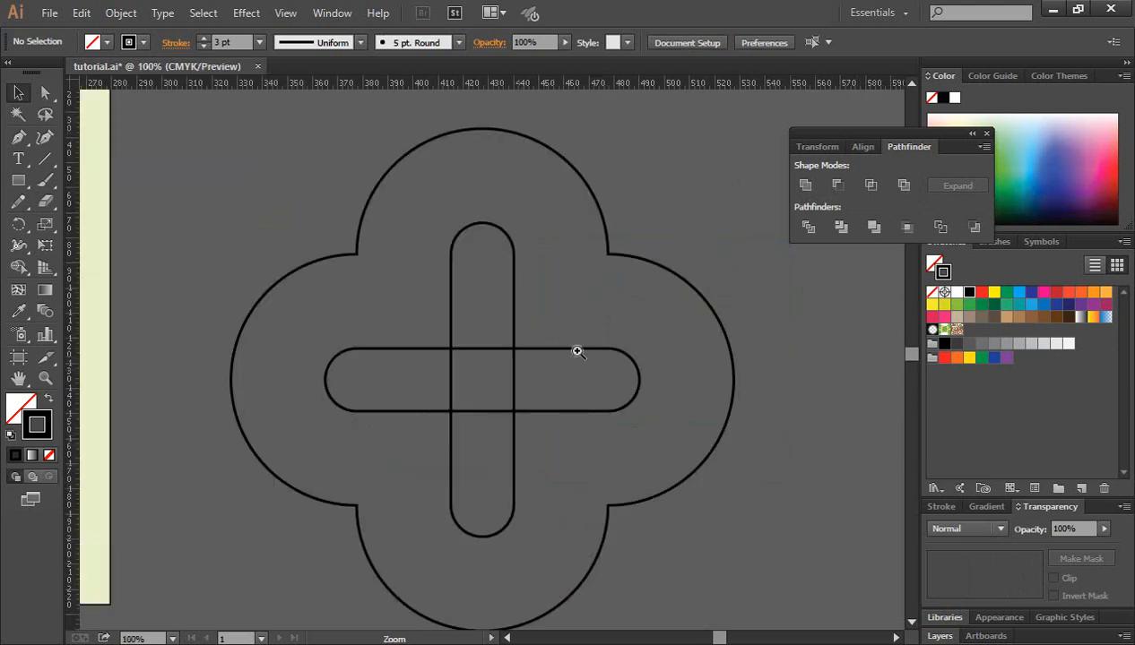
left_click(42, 159)
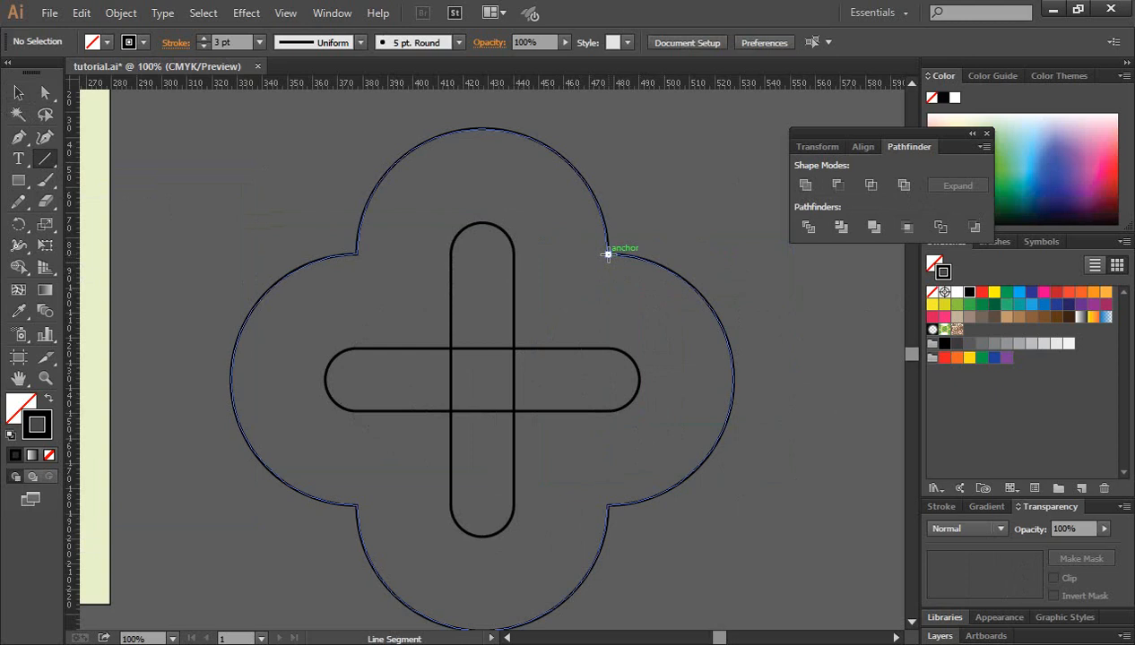
left_click_drag(607, 255, 450, 255)
key("v")
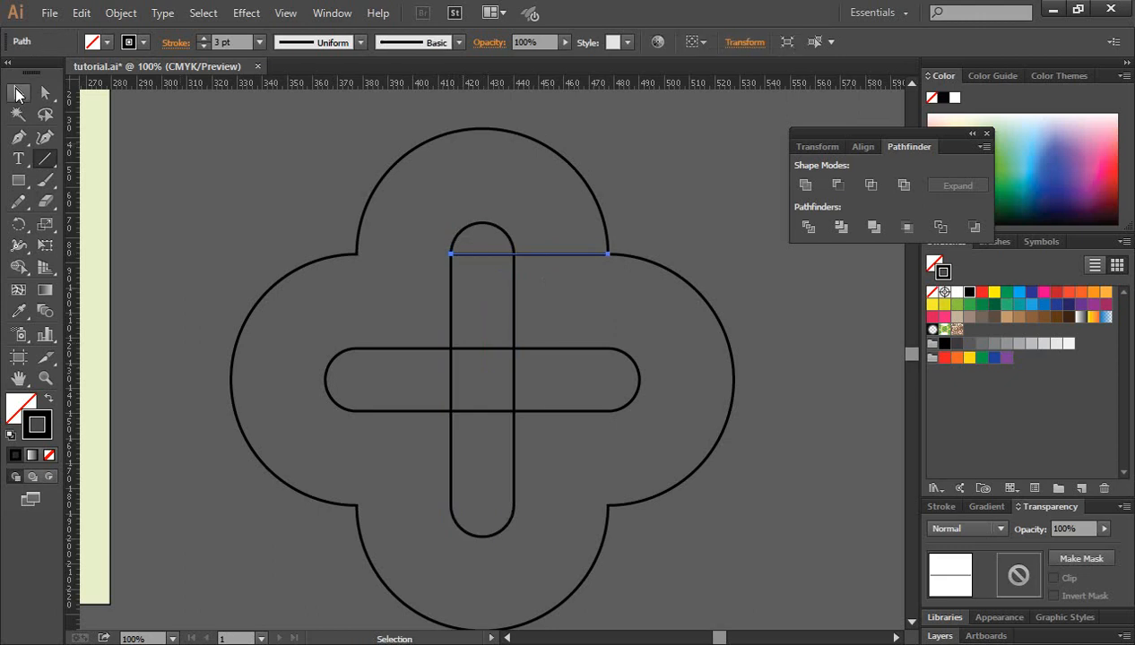
left_click(598, 246)
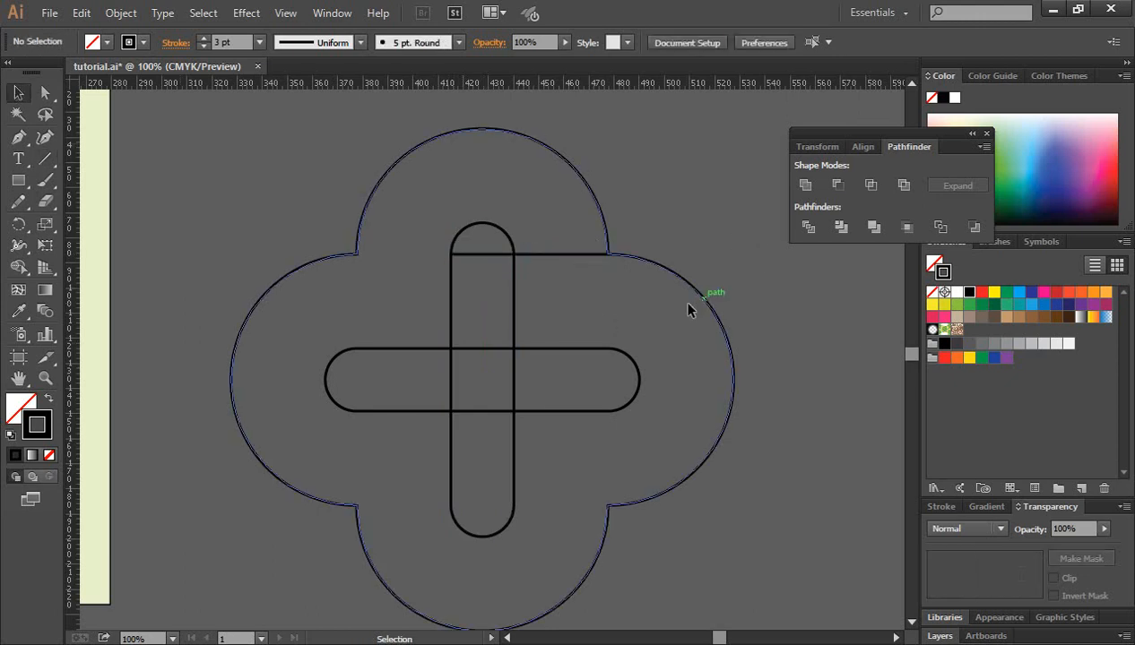
left_click(565, 256)
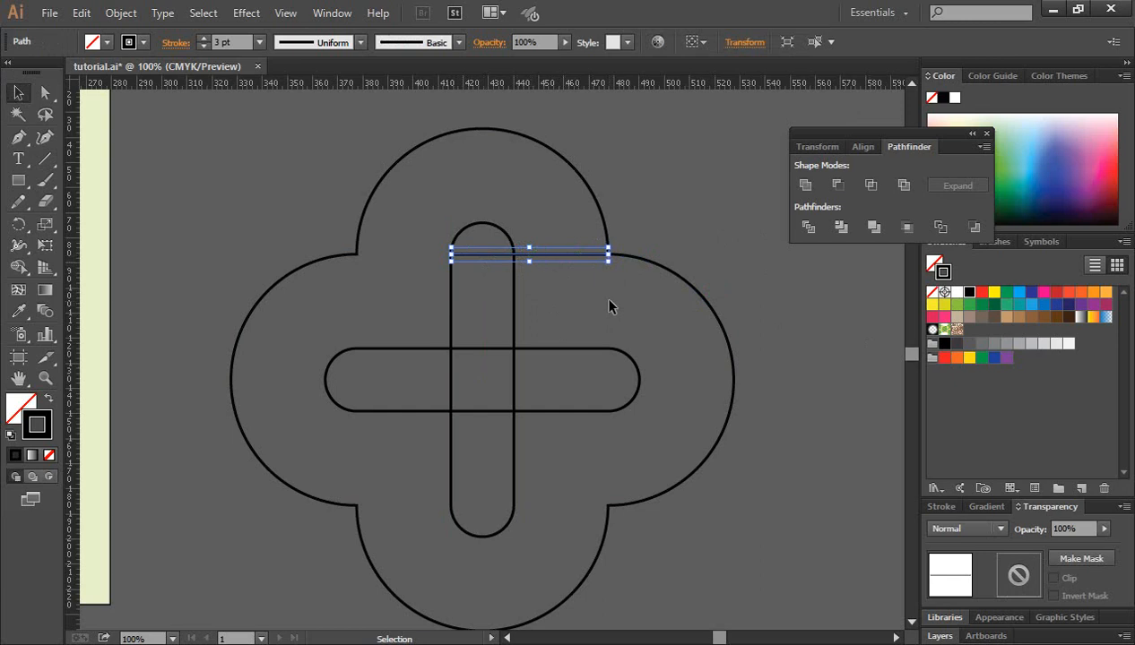
left_click(550, 273)
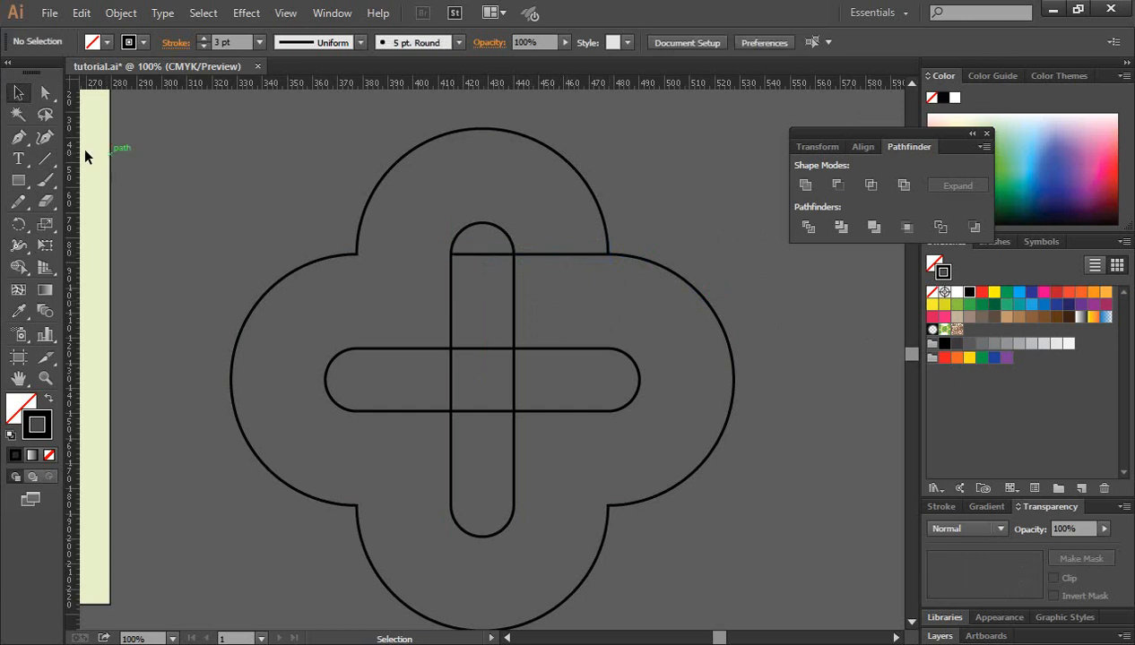
Bend the horizontal line upward into an arc inside the top lobe with the Curvature tool, and deselect it.
left_click(40, 138)
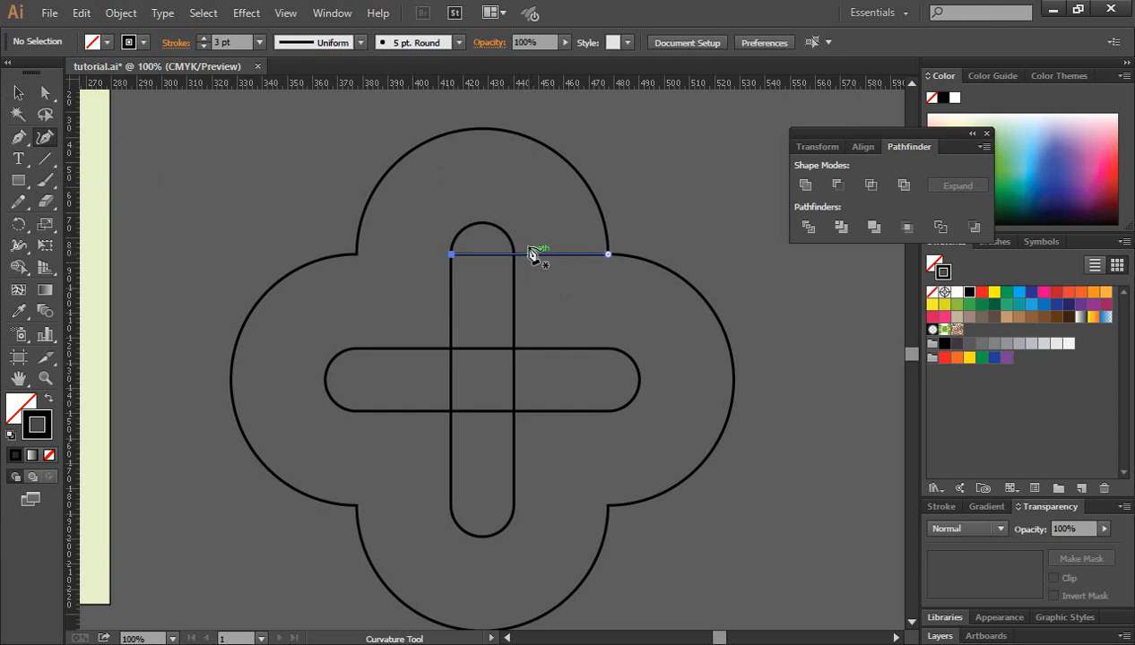
left_click(532, 254)
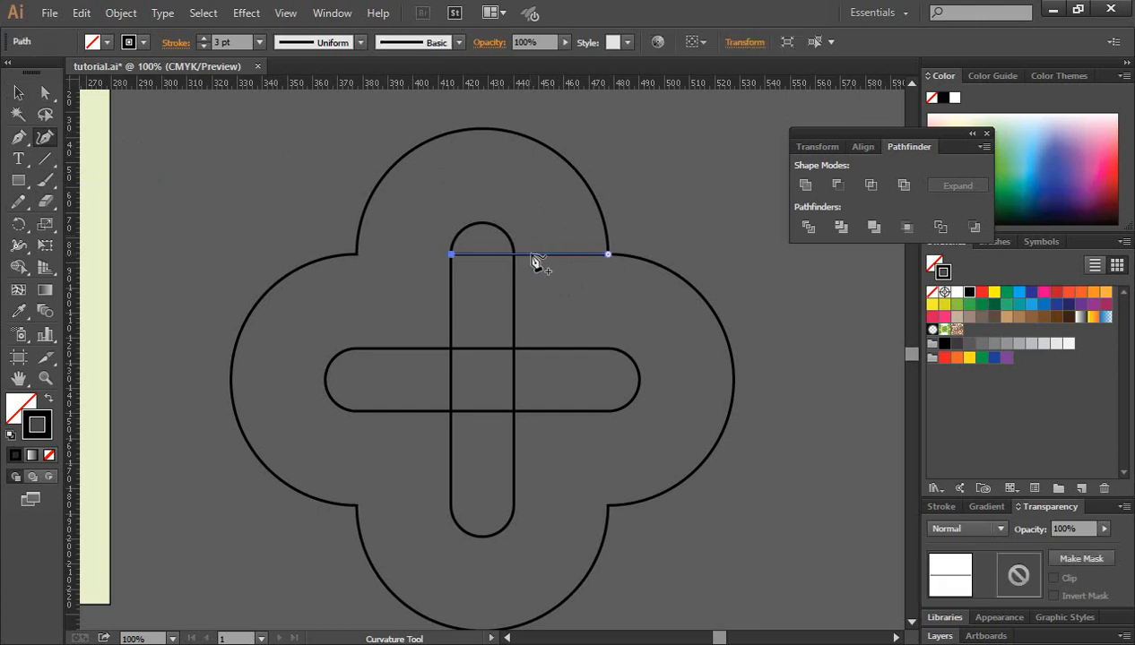
left_click_drag(533, 255, 527, 185)
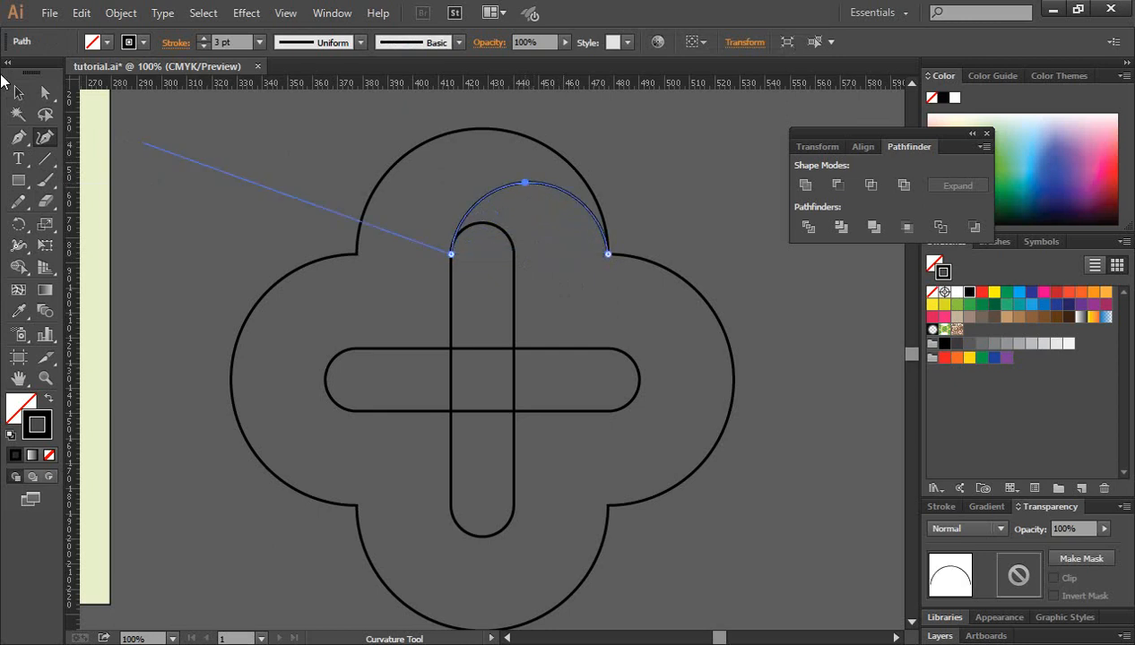
left_click(18, 92)
left_click(694, 195)
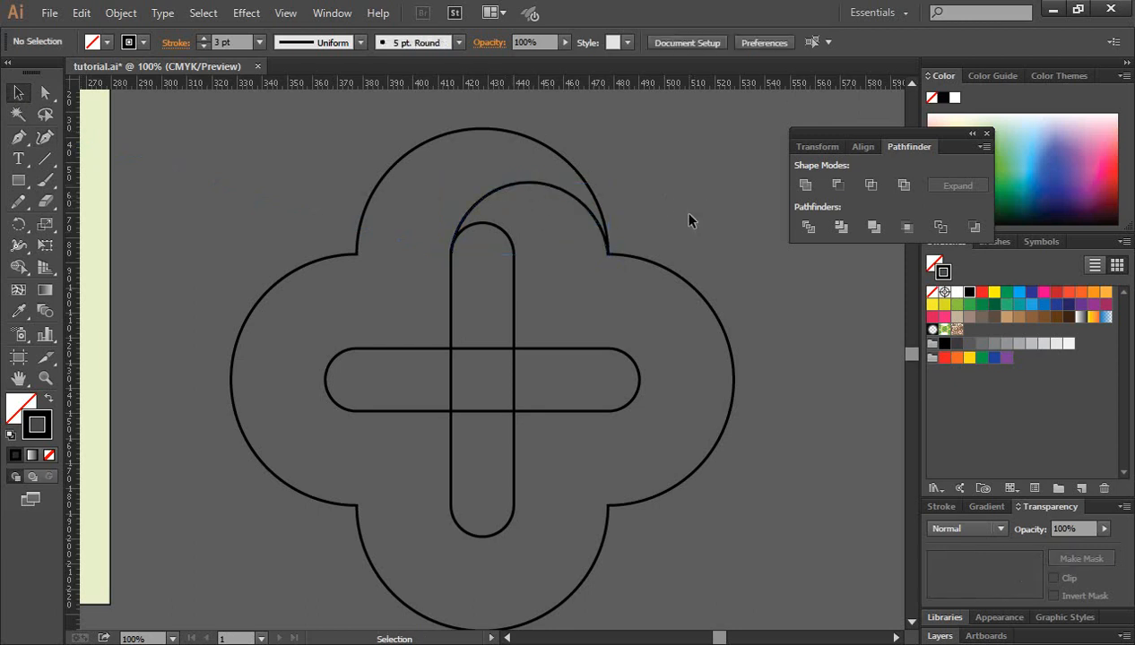
Add a copy of the top lobe's arc rotated 90° counterclockwise about the cross's center, inside the left lobe.
key("ctrl+minus")
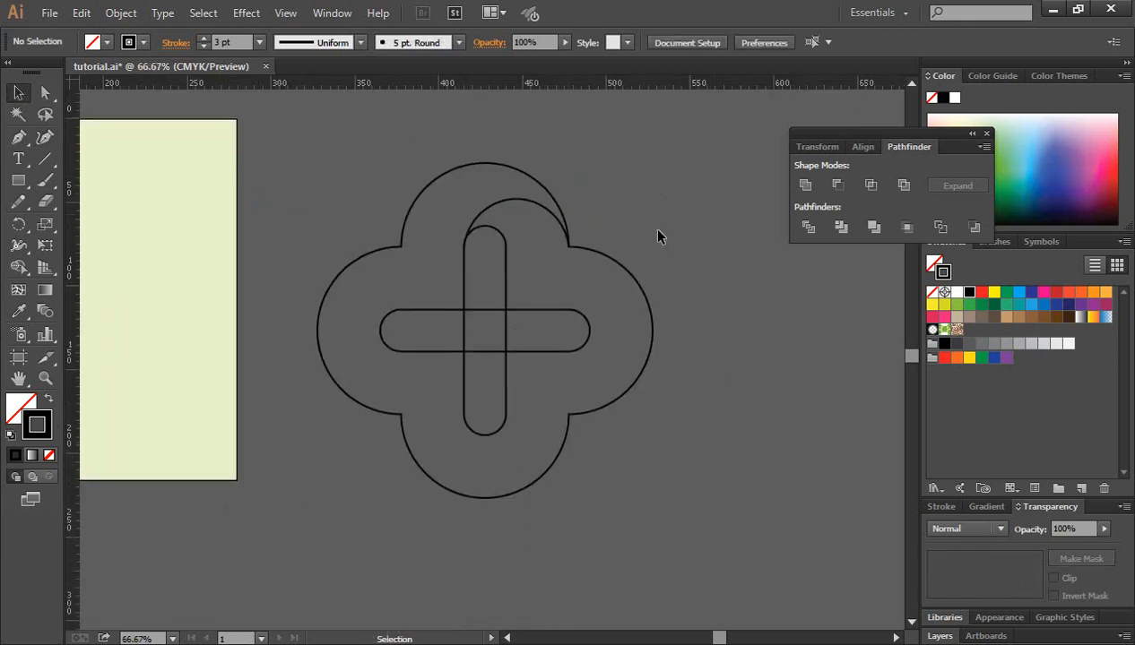
left_click(501, 202)
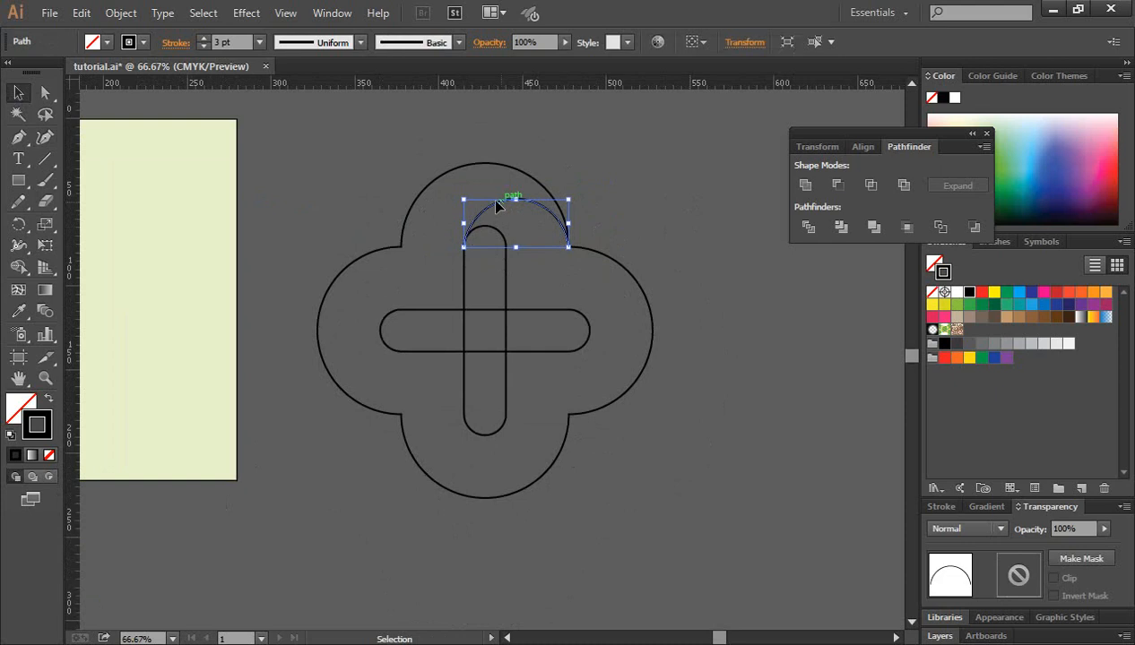
left_click(18, 226)
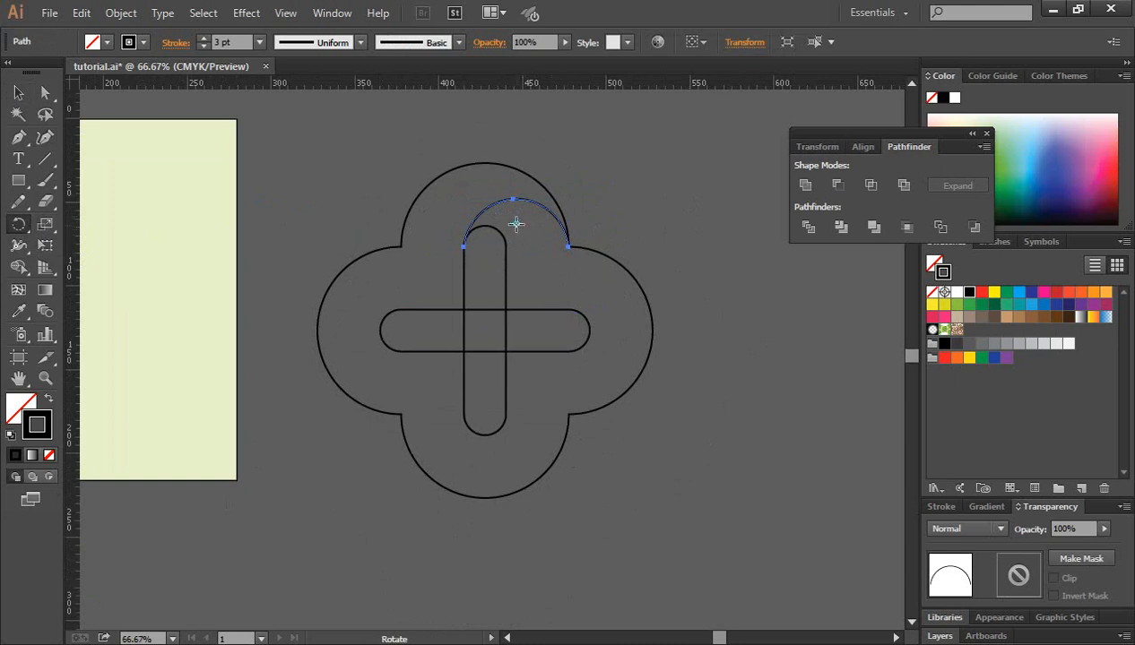
left_click_drag(515, 223, 485, 330)
left_click_drag(493, 210, 357, 292)
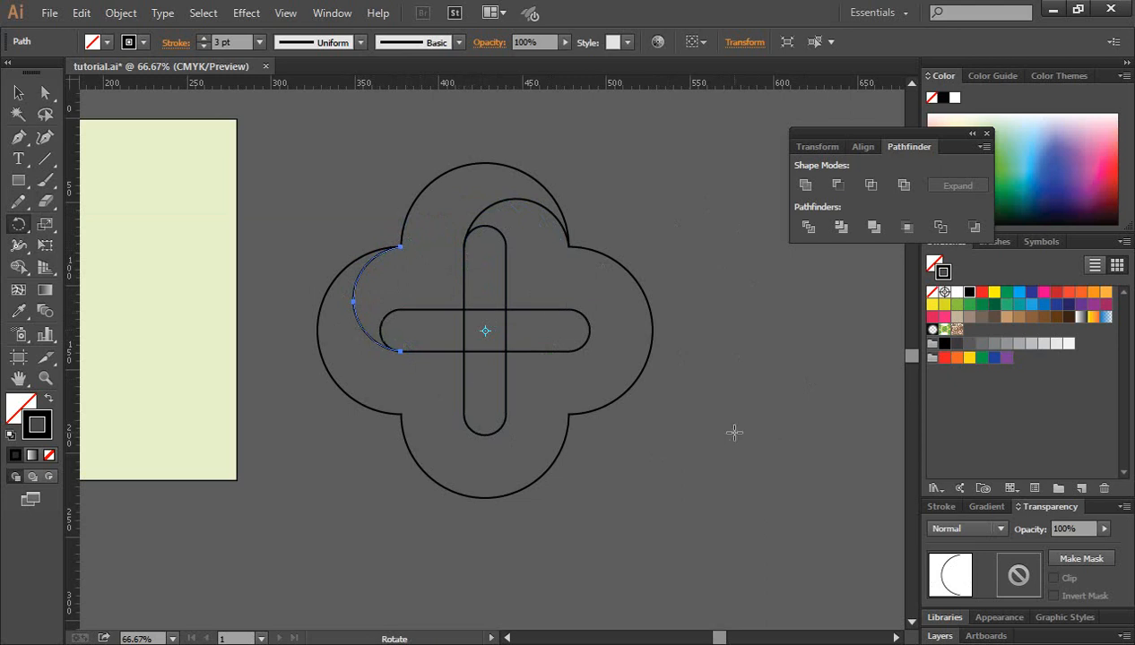
Repeat the arc's rotated copy twice so the bottom and right lobes each get one, and deselect.
key("v")
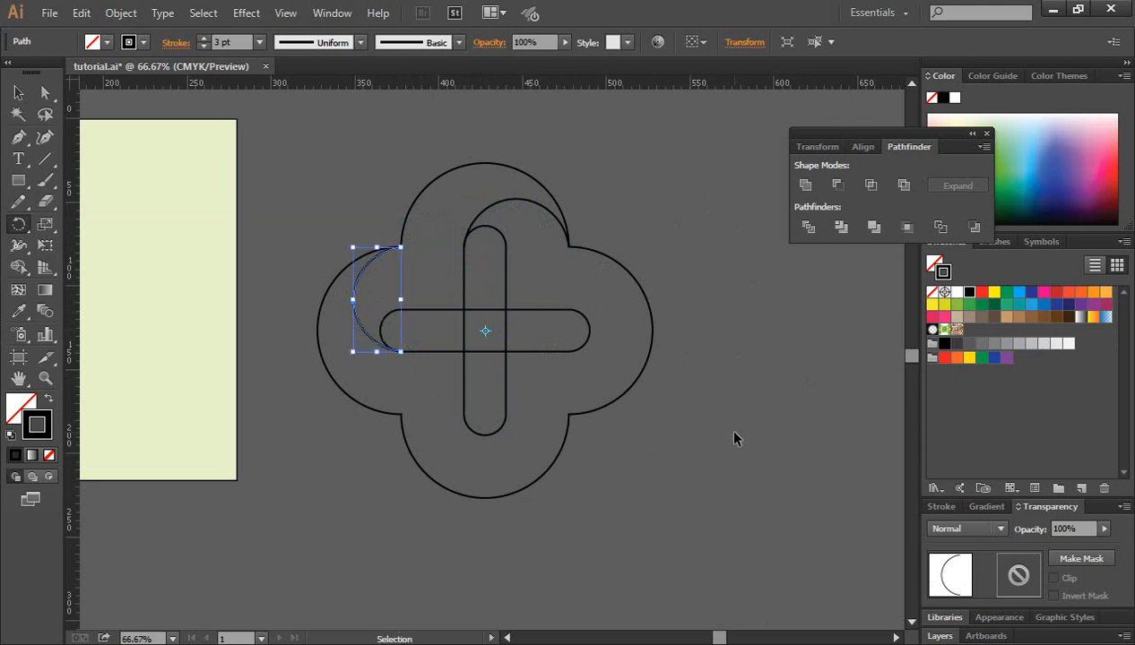
key("ctrl+d")
key("ctrl+d")
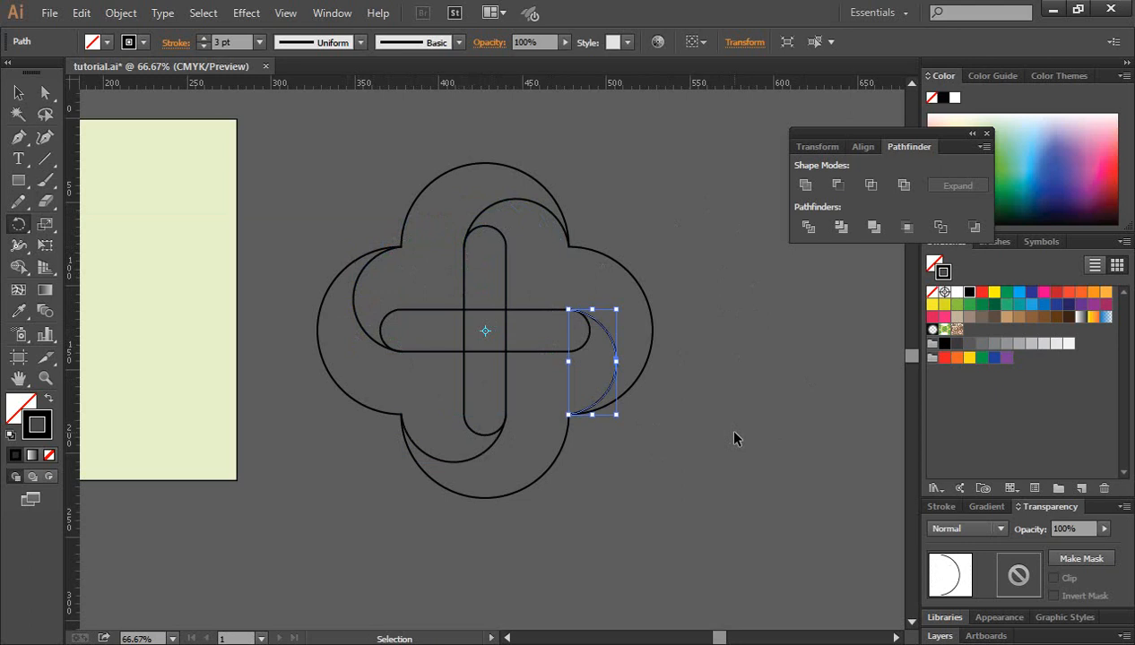
left_click(19, 93)
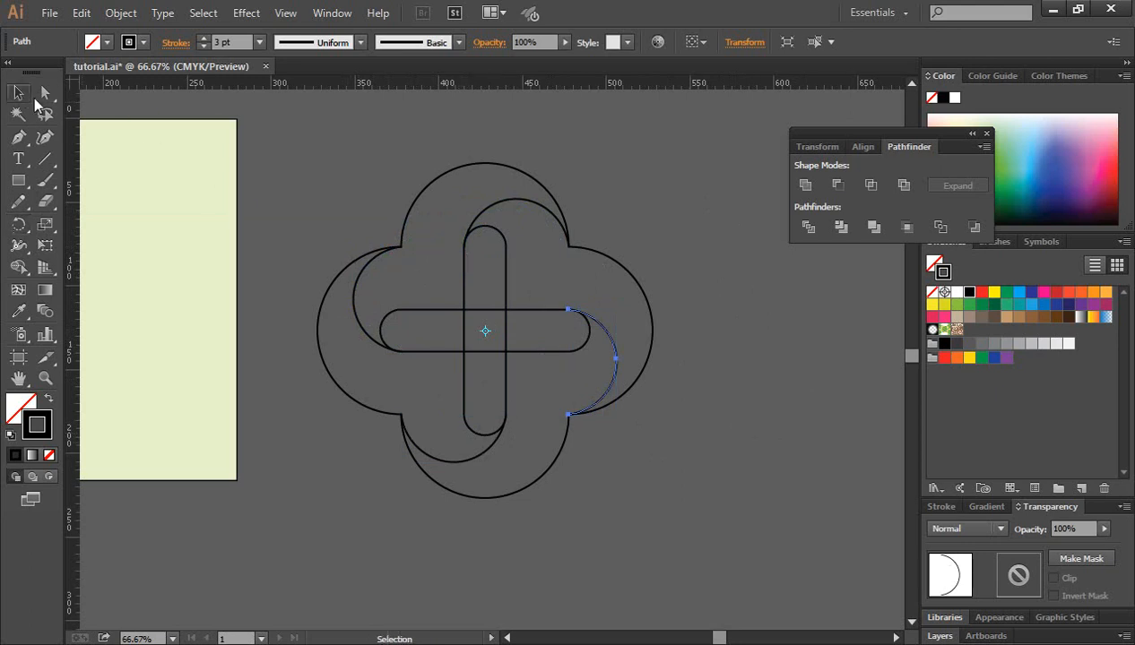
left_click(749, 439)
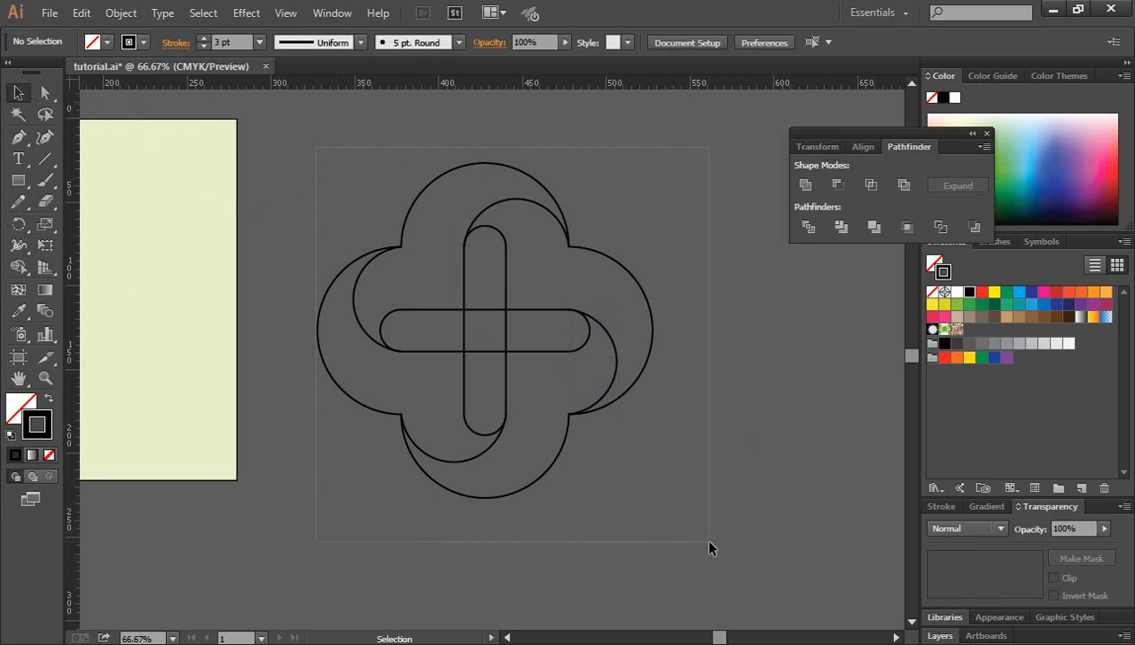
Turn the four interlocking lobe regions into green-filled shapes with Shape Builder, leaving the inner cross unfilled, and deselect.
left_click_drag(708, 548, 708, 549)
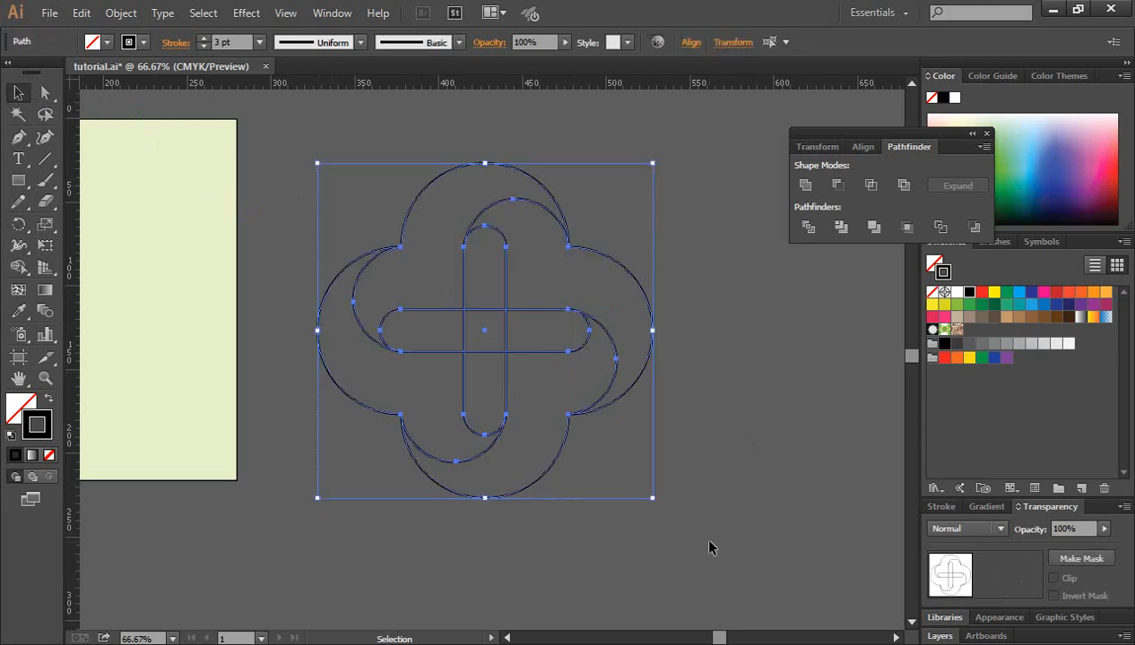
left_click(986, 133)
left_click(17, 267)
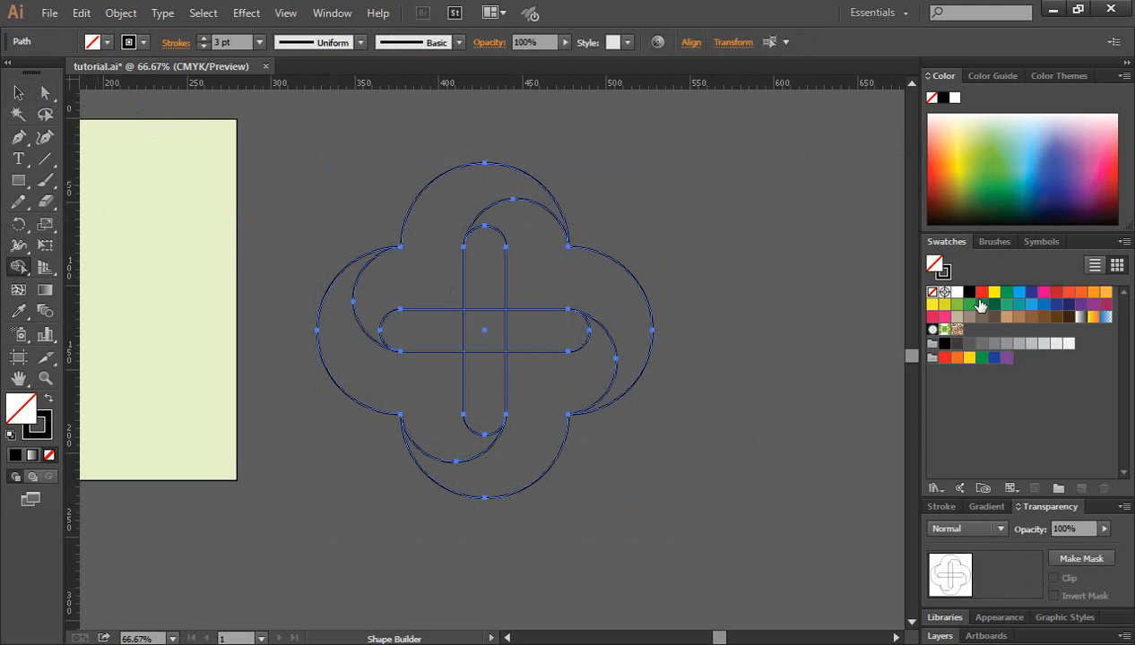
left_click(1007, 293)
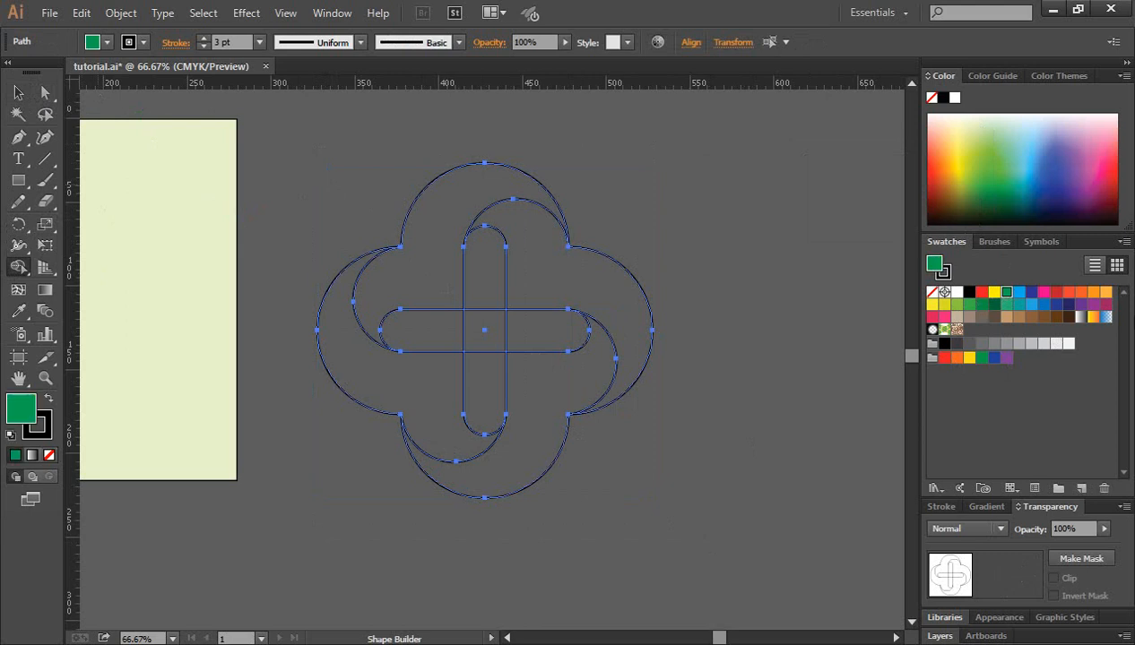
left_click(433, 273)
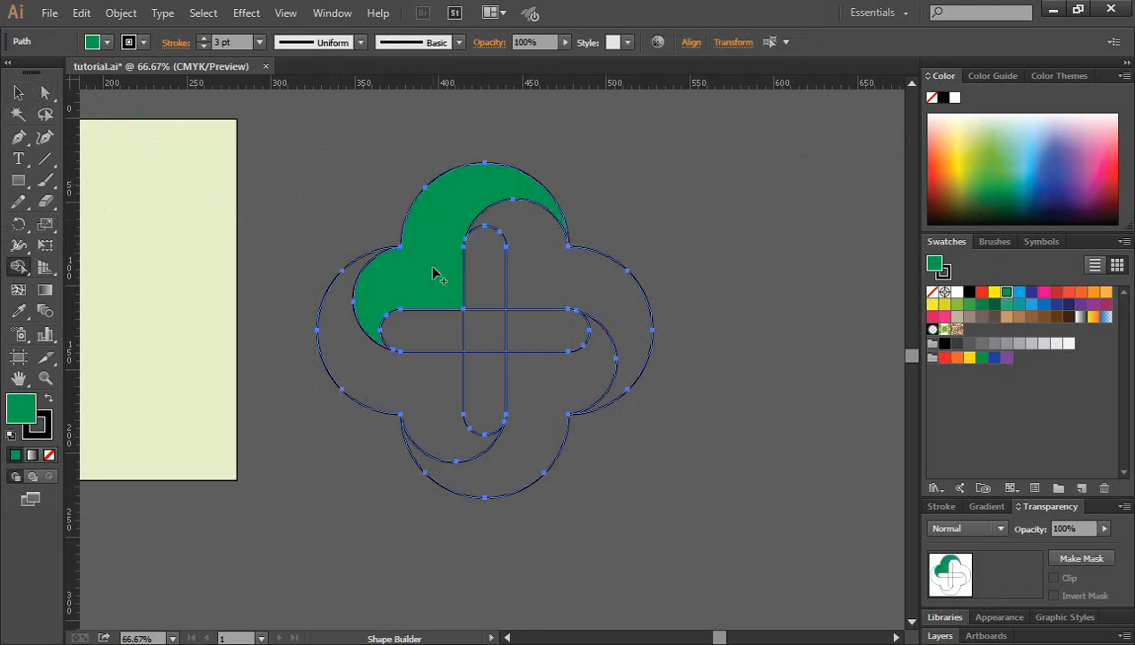
left_click(558, 278)
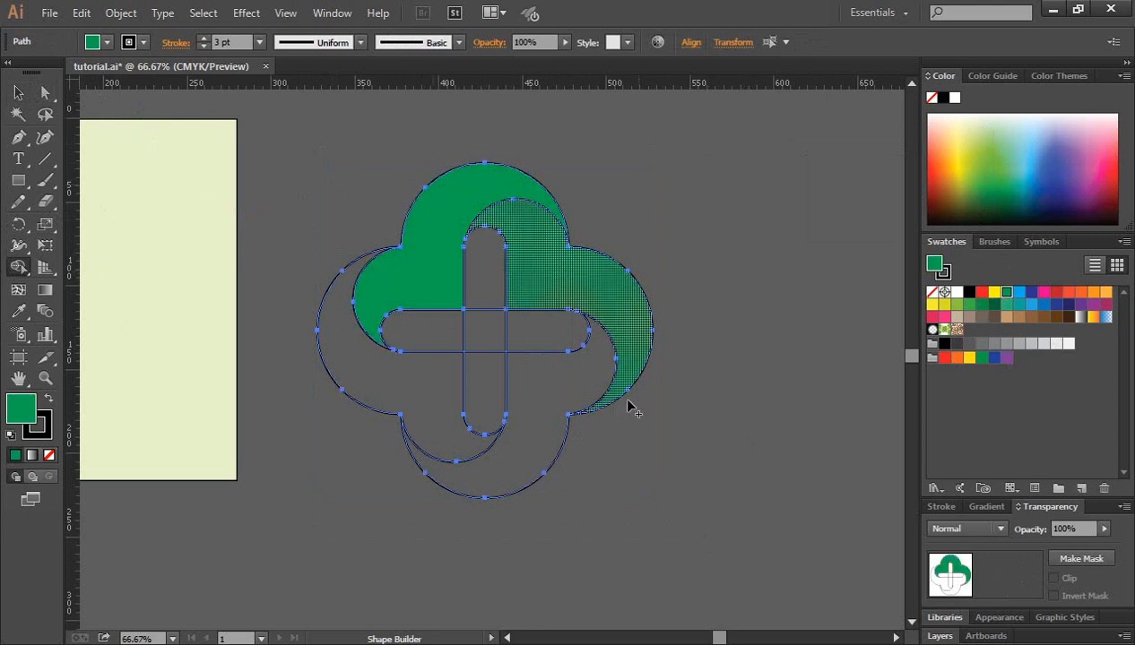
left_click(543, 410)
left_click(412, 394)
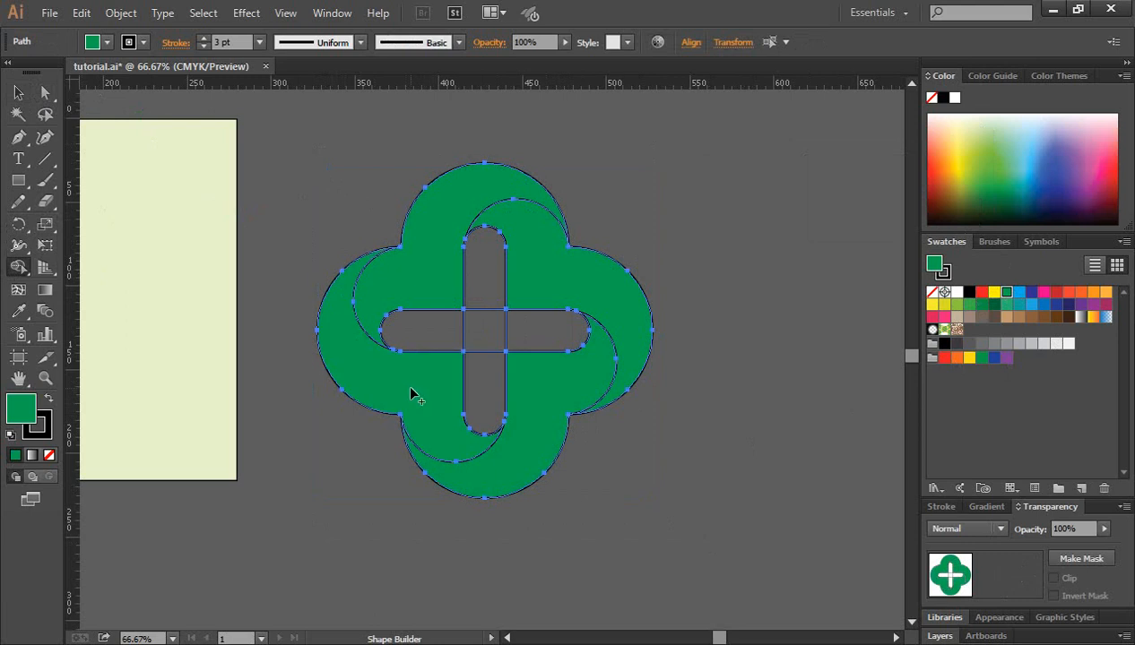
left_click(20, 97)
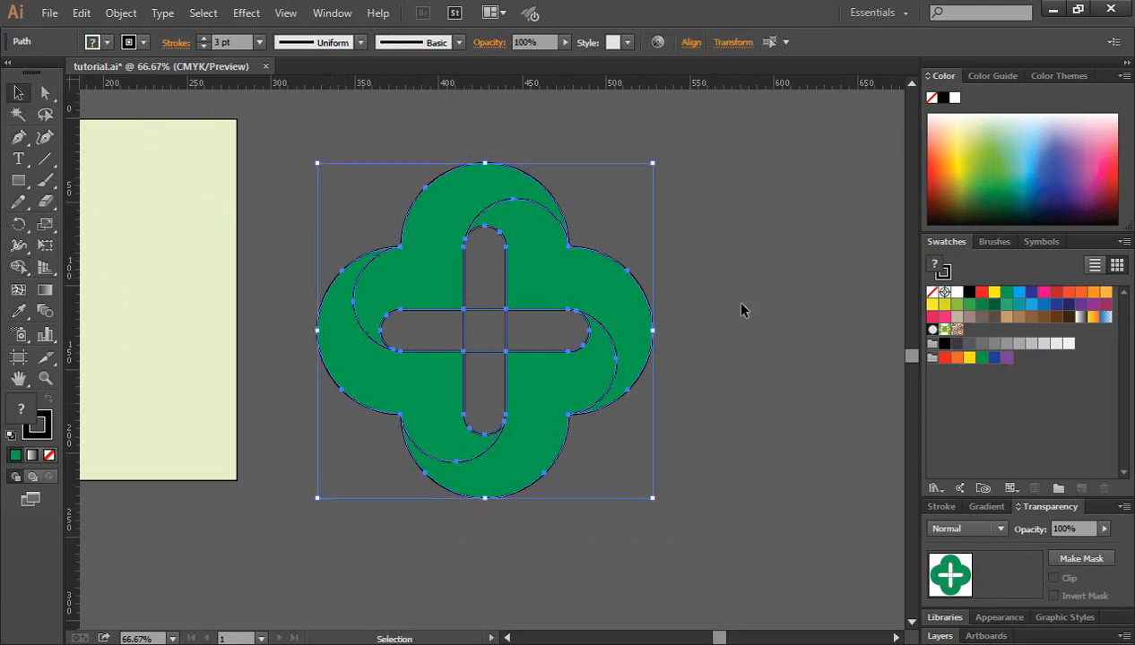
left_click(743, 309)
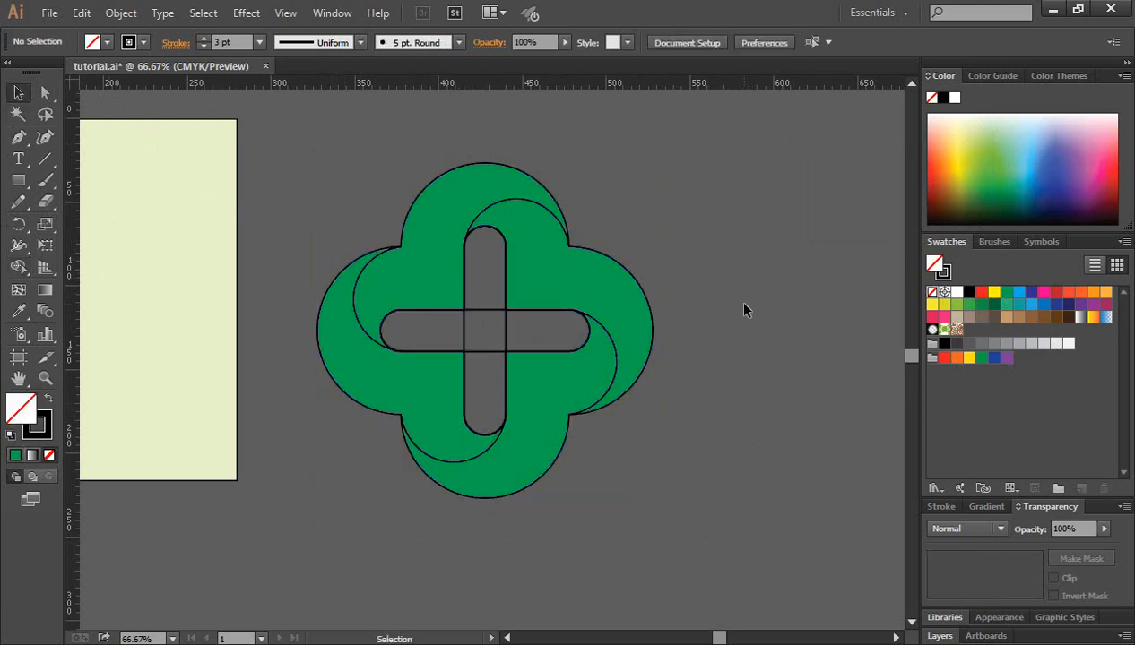
Delete the leftover line pieces where the two slots cross, leaving one open cross in the middle.
left_click(489, 312)
left_click(491, 336)
left_click(464, 326)
key("Delete")
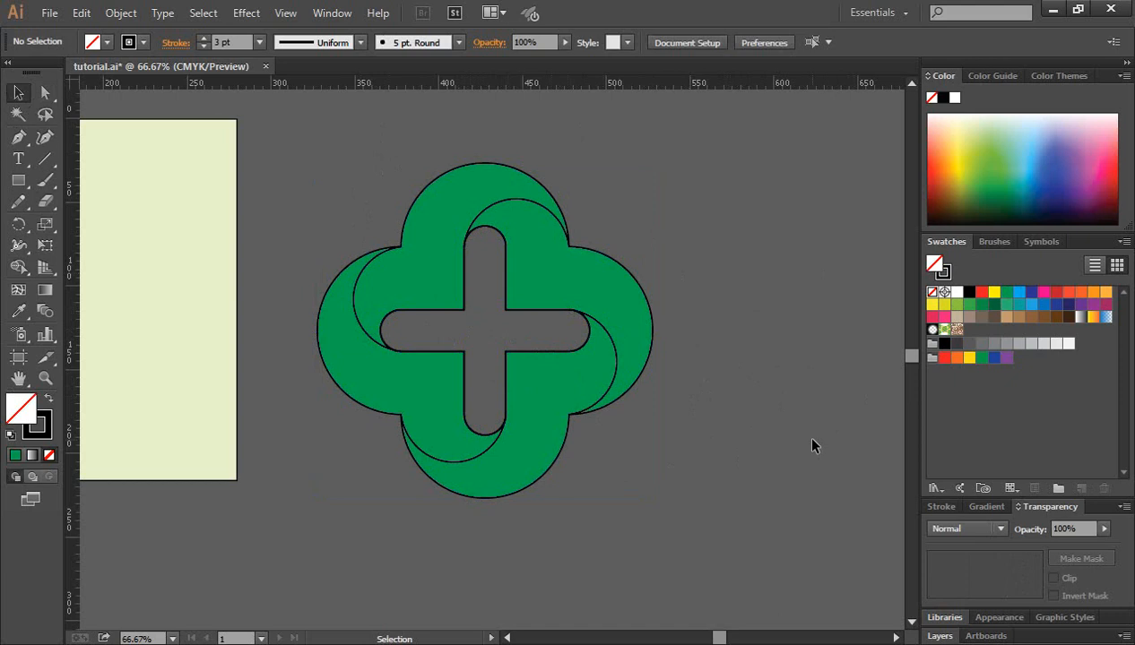
Scale the whole logo down proportionally about its center to about 140 mm wide and move it onto the artboard.
left_click_drag(301, 145, 727, 529)
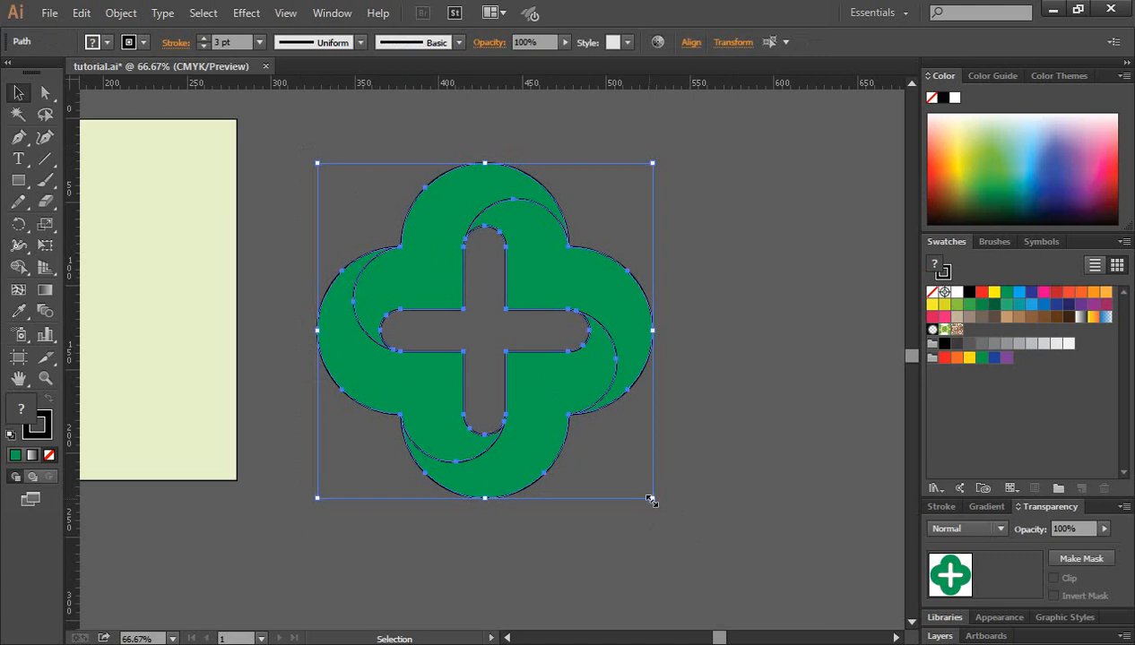
left_click_drag(647, 499, 597, 446)
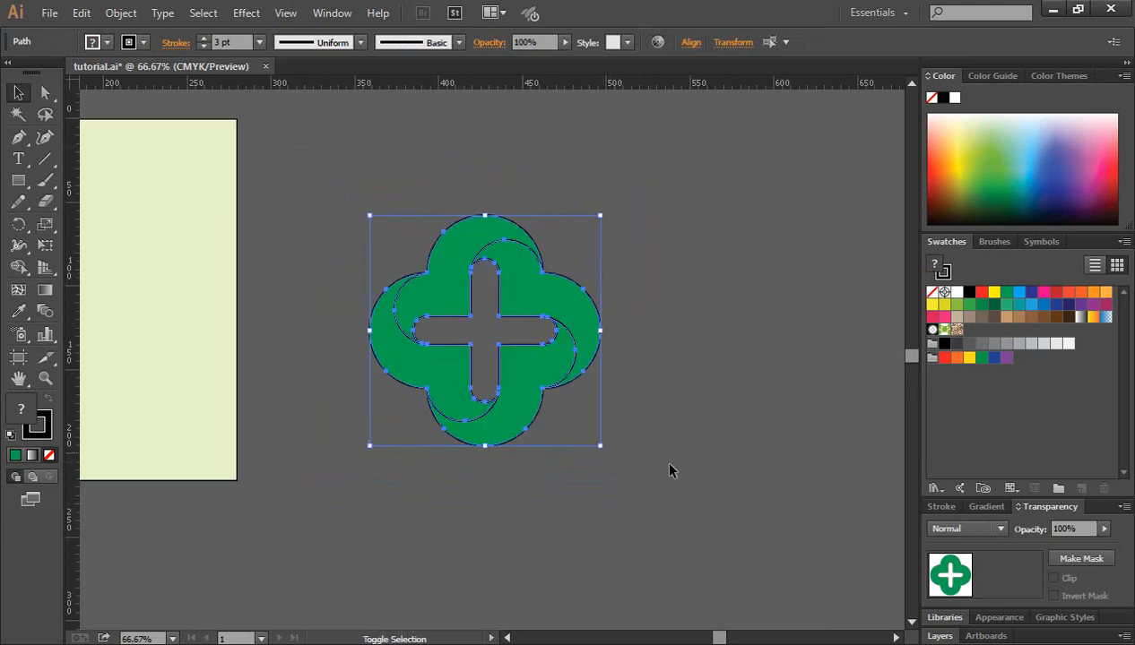
key("space")
left_click_drag(538, 489, 761, 514)
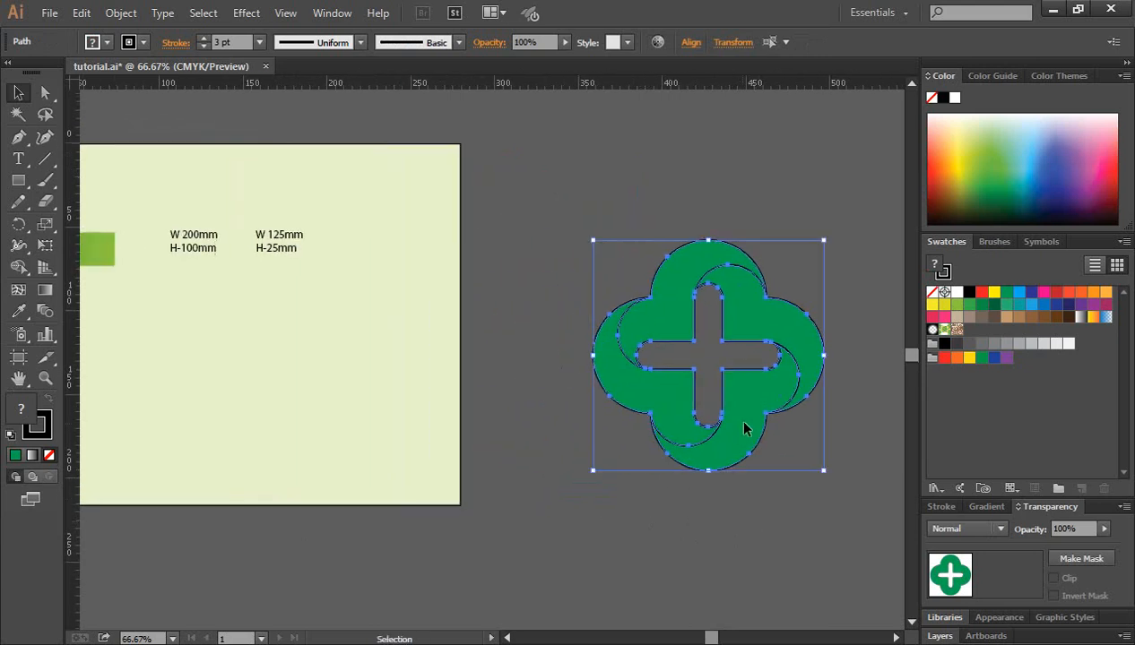
left_click_drag(735, 417, 304, 456)
Shrink the logo proportionally to about 100 mm wide, place it near the artboard's middle below the dimension notes, and deselect.
key("ctrl+space")
left_click_drag(345, 421, 349, 435)
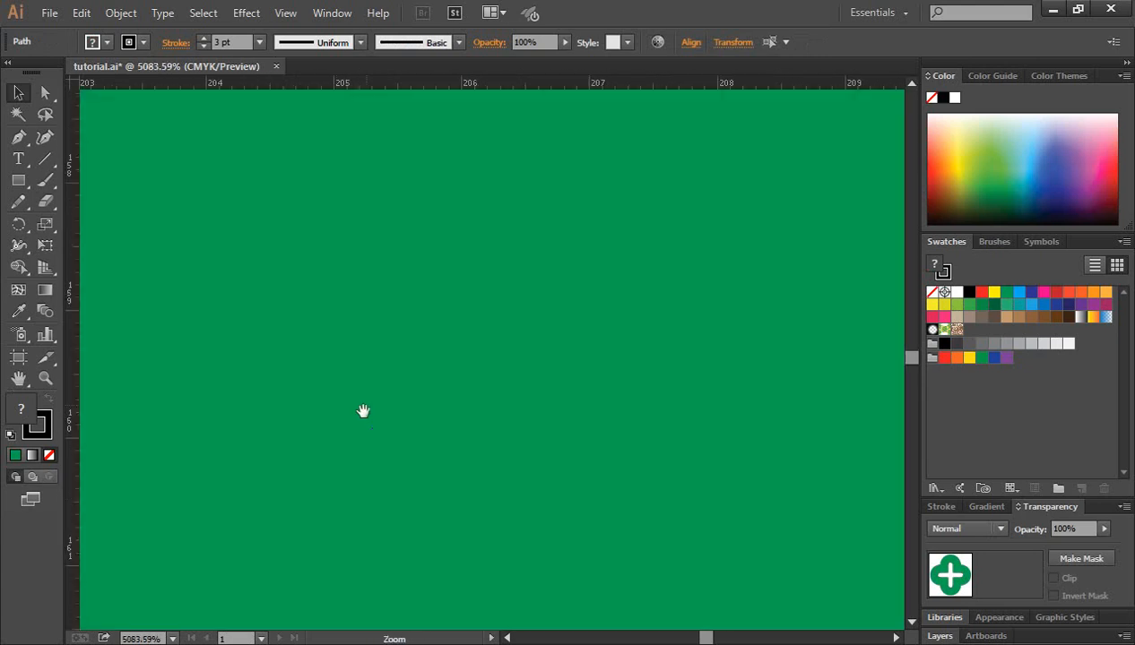
key("ctrl+minus")
key("ctrl+minus")
key("ctrl+minus")
key("ctrl+minus")
key("ctrl+minus")
key("ctrl+minus")
key("ctrl+minus")
key("ctrl+minus")
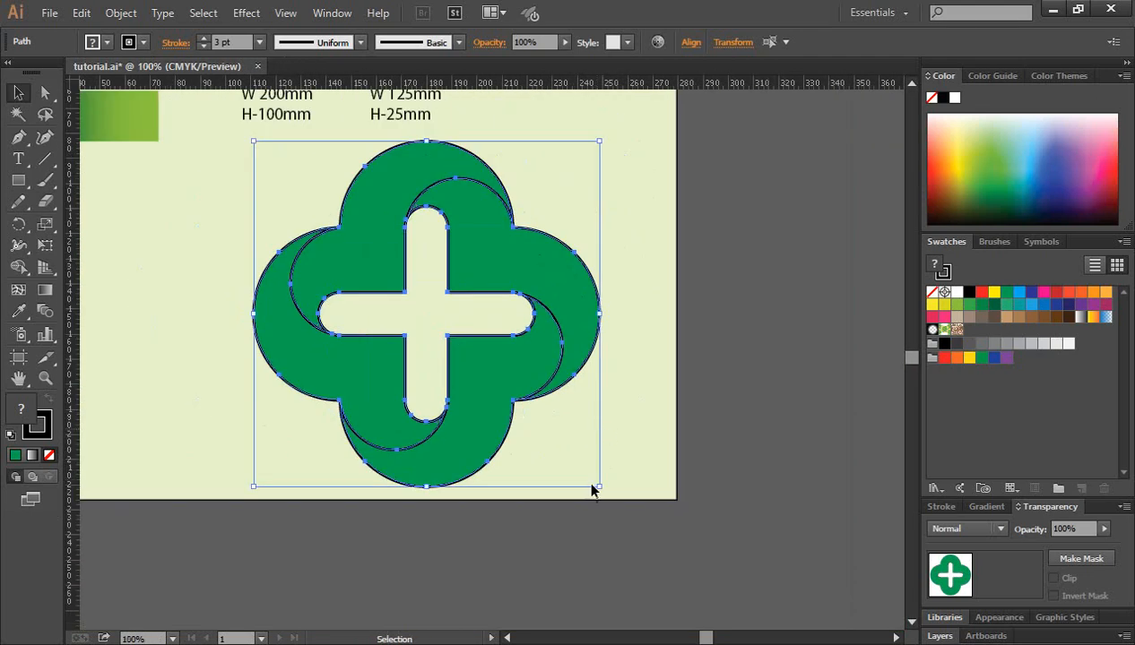
left_click_drag(598, 487, 838, 432)
key("space")
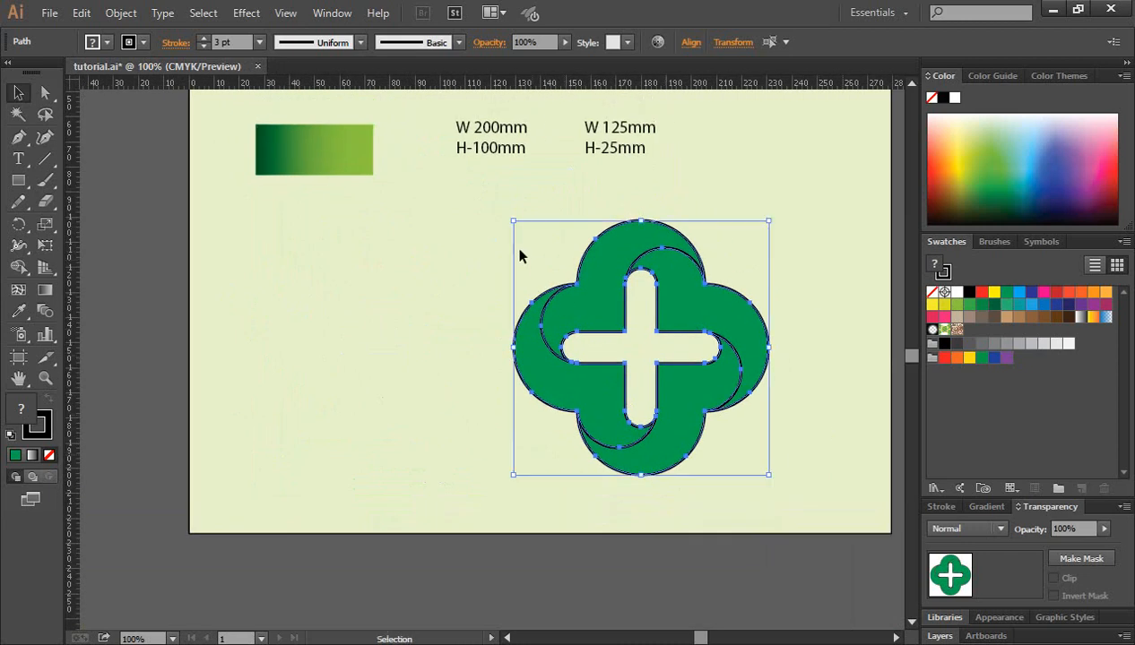
left_click_drag(466, 226, 593, 374)
left_click(273, 325)
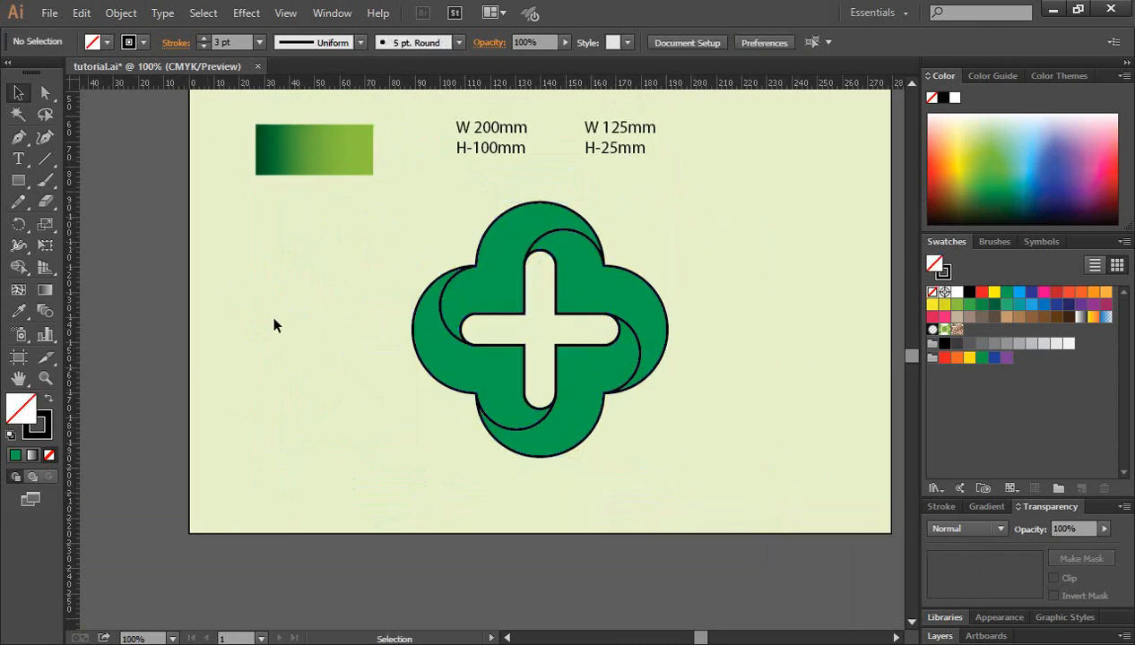
Apply the sample rectangle's green gradient to the logo's upper left section with the Eyedropper, and deselect.
left_click(487, 284)
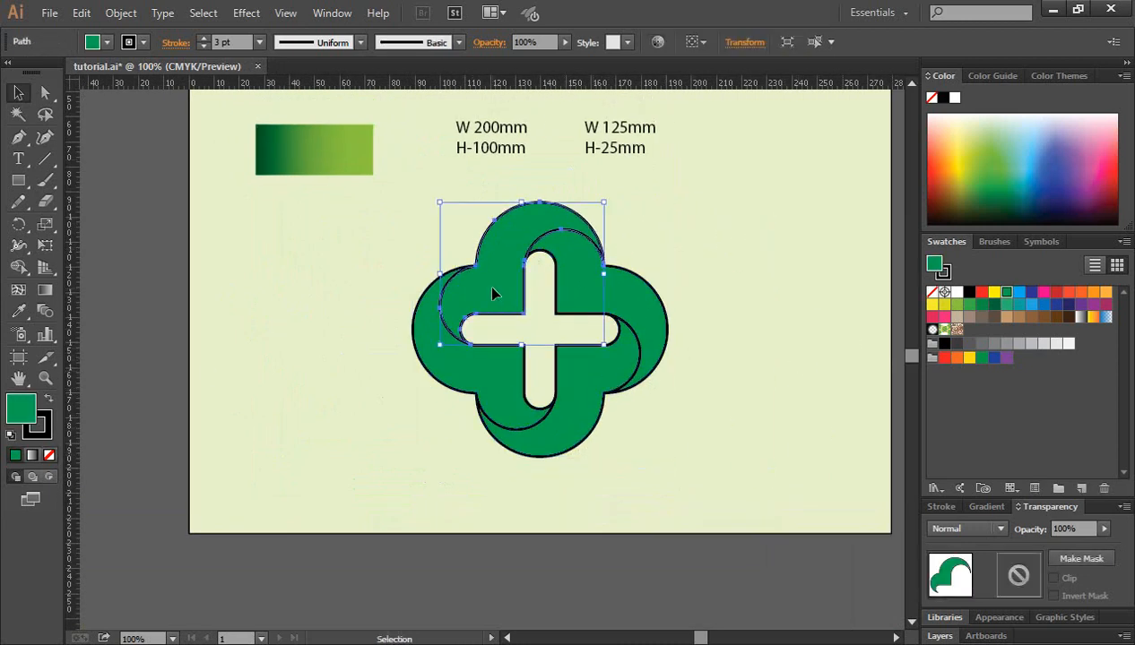
left_click(19, 312)
left_click(294, 142)
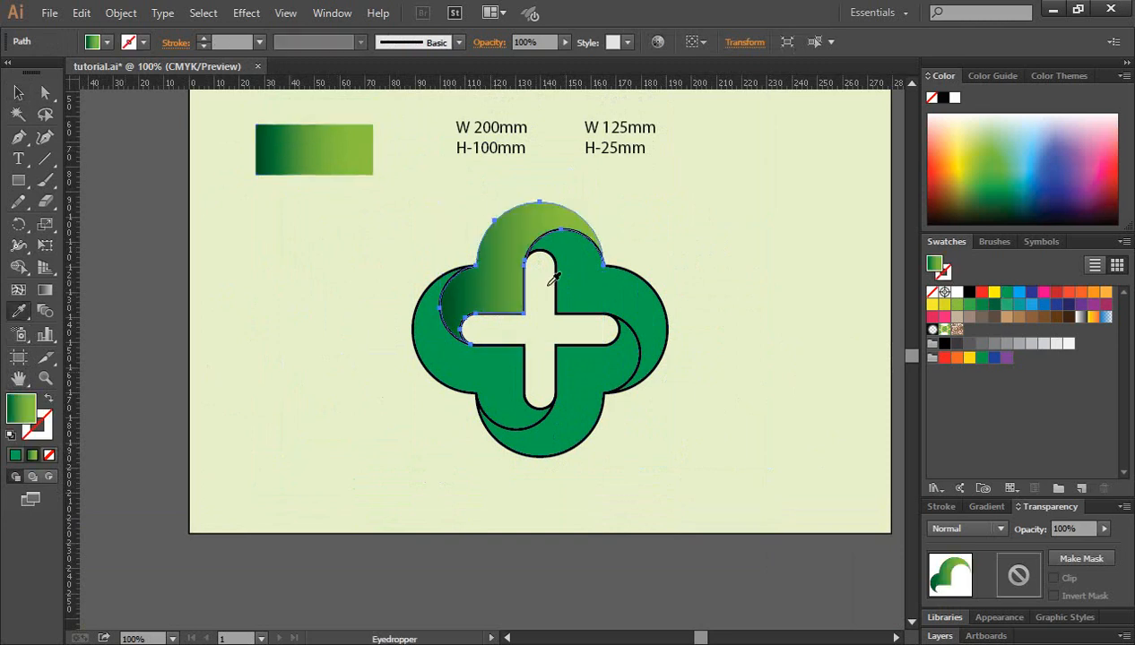
left_click(19, 93)
left_click(327, 325)
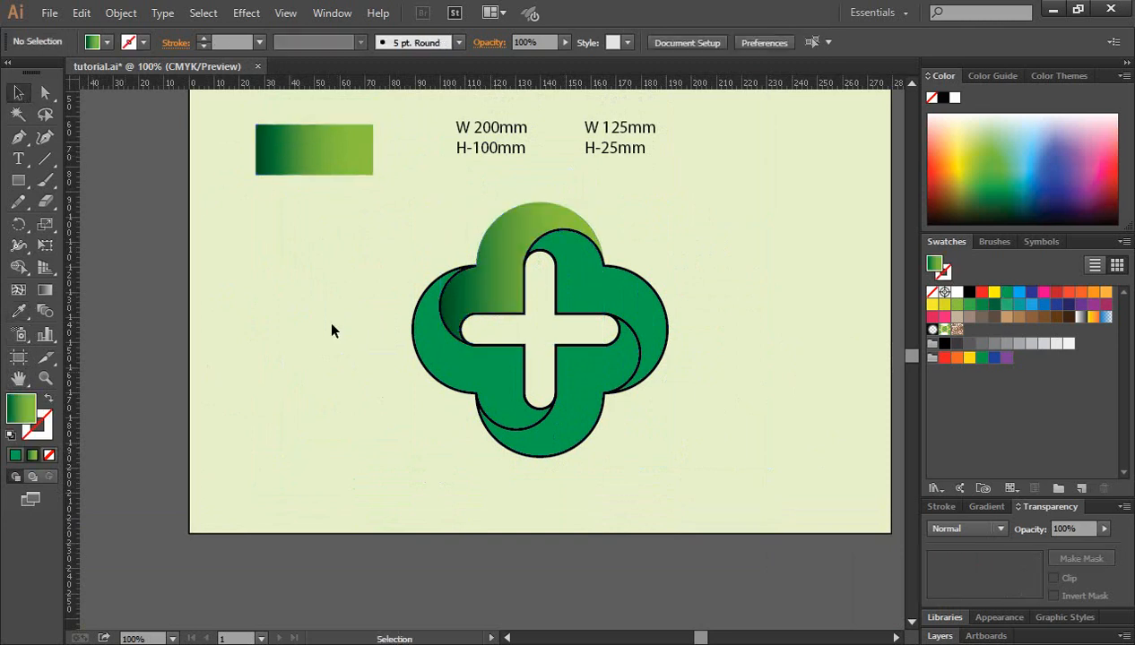
left_click(285, 162)
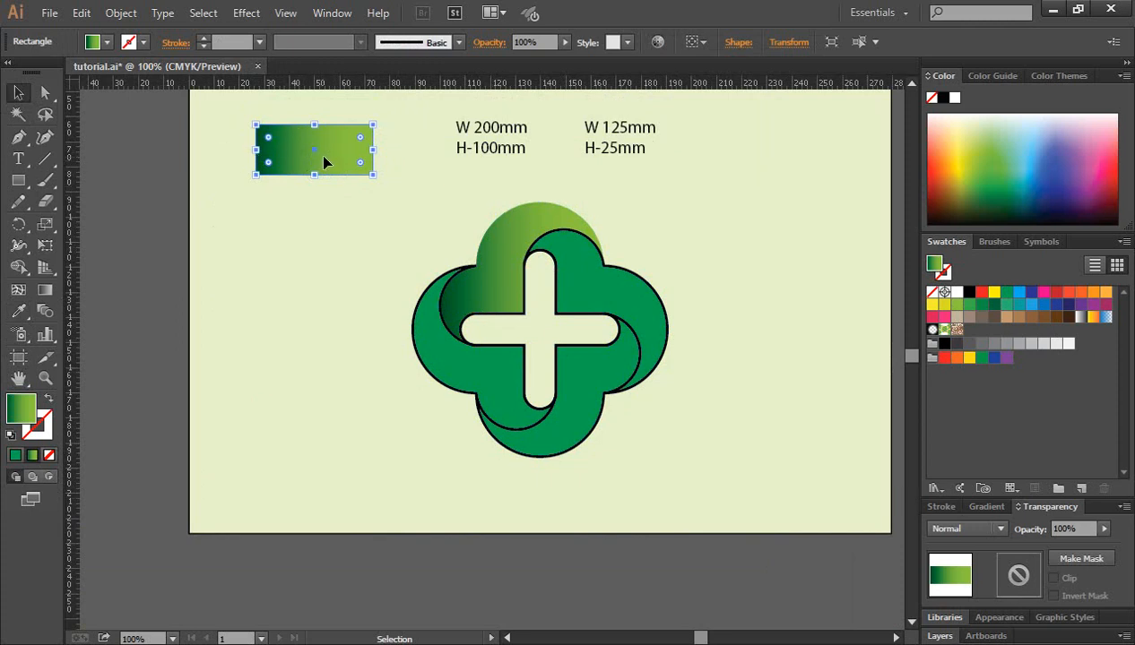
left_click(346, 297)
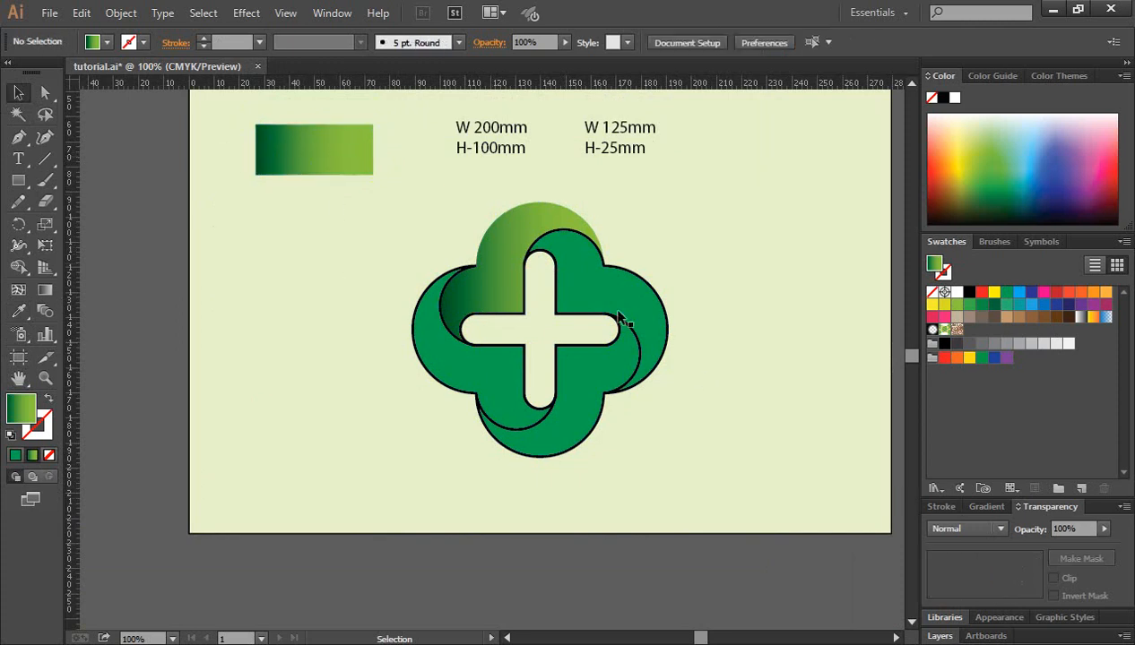
Apply the sample rectangle's green gradient to the logo's upper right section with the Eyedropper.
left_click(587, 289)
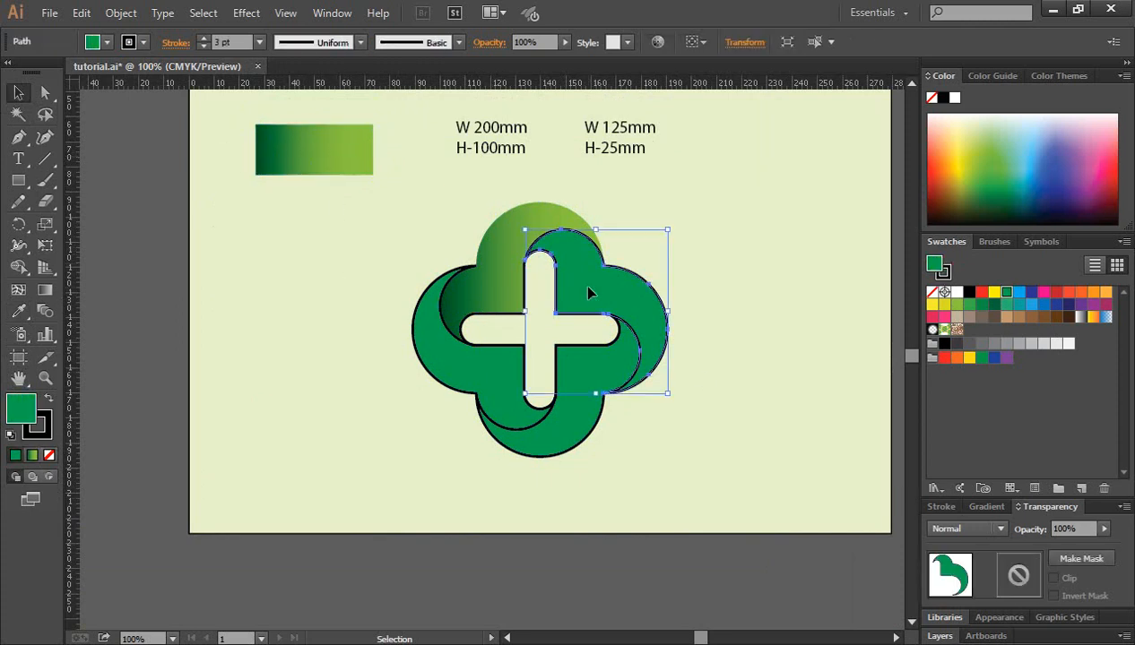
left_click(18, 311)
left_click(297, 139)
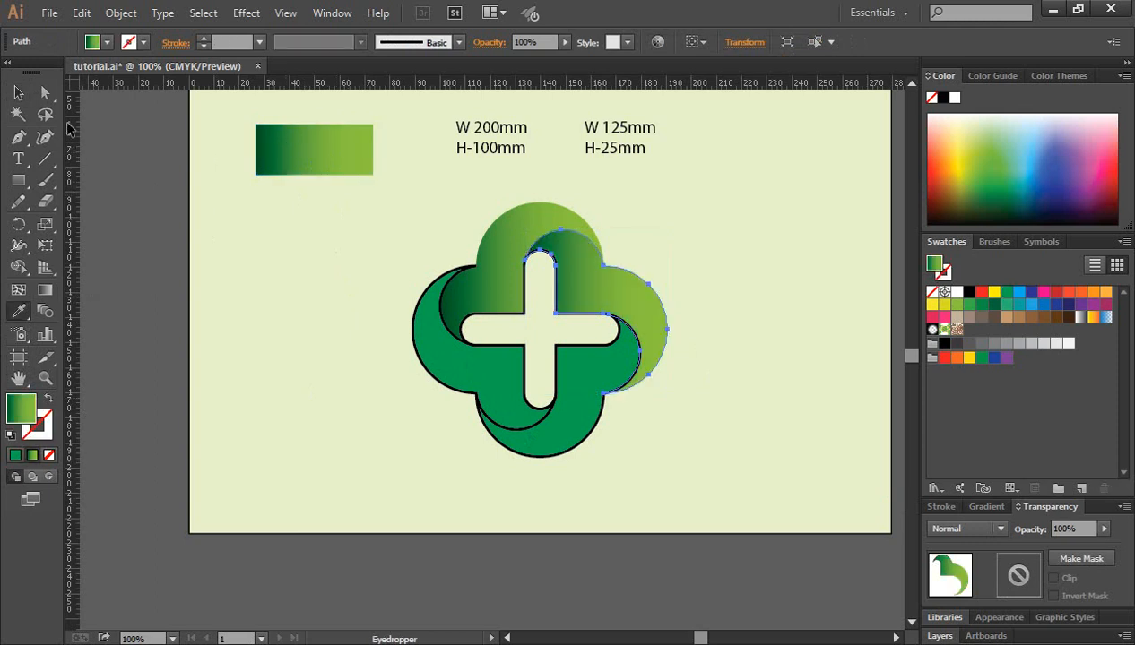
left_click(20, 93)
Apply the sample rectangle's green gradient to the logo's lower right section with the Eyedropper.
left_click(574, 428)
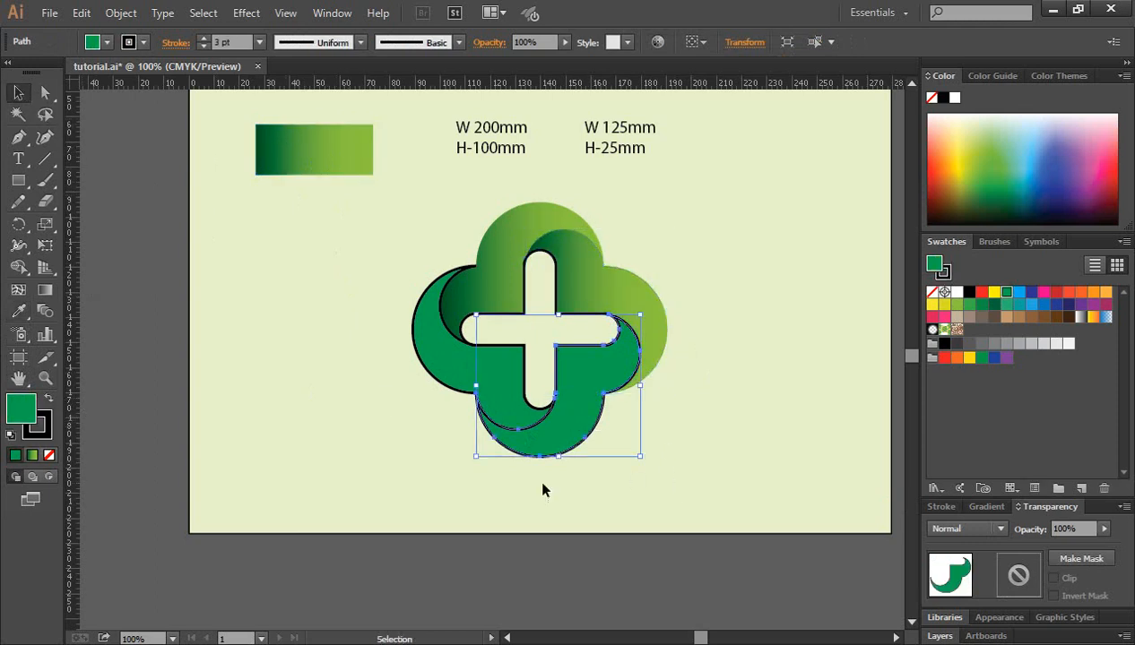
left_click(18, 311)
left_click(273, 148)
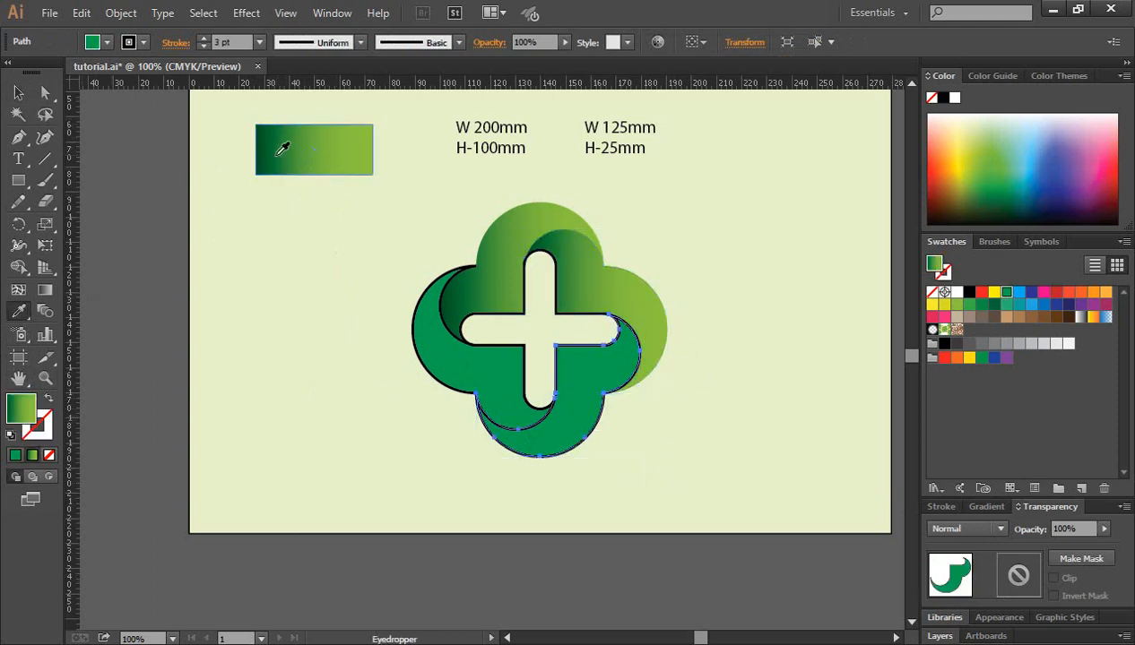
left_click(19, 92)
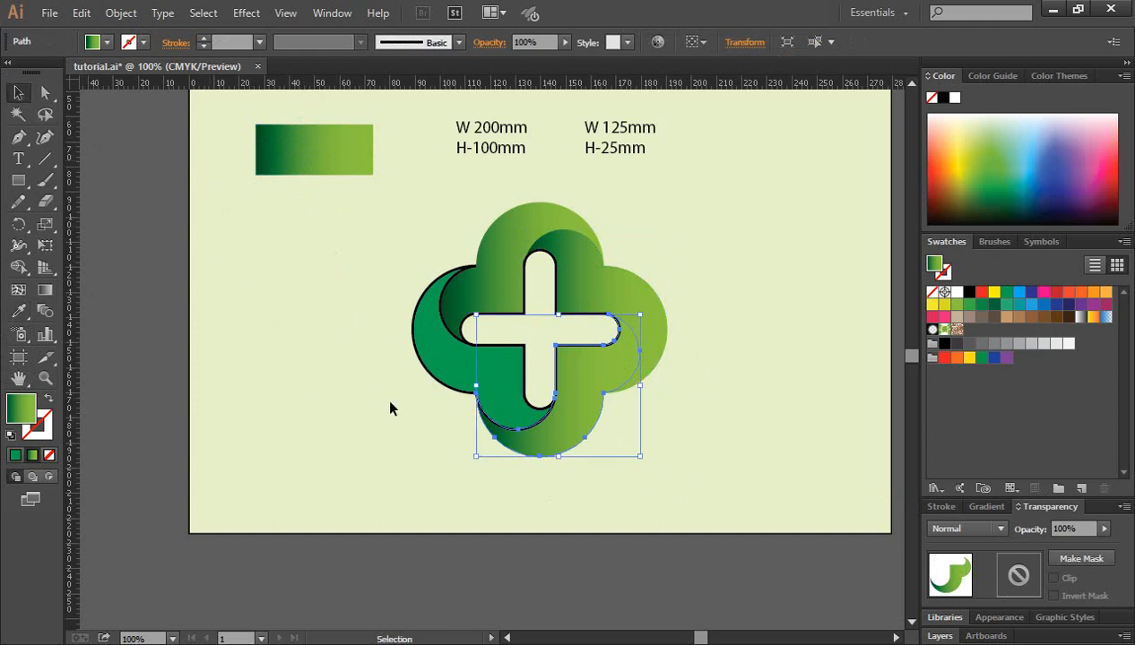
Apply the sample rectangle's green gradient to the logo's lower left section with the Eyedropper, and deselect.
left_click(450, 362)
left_click(18, 311)
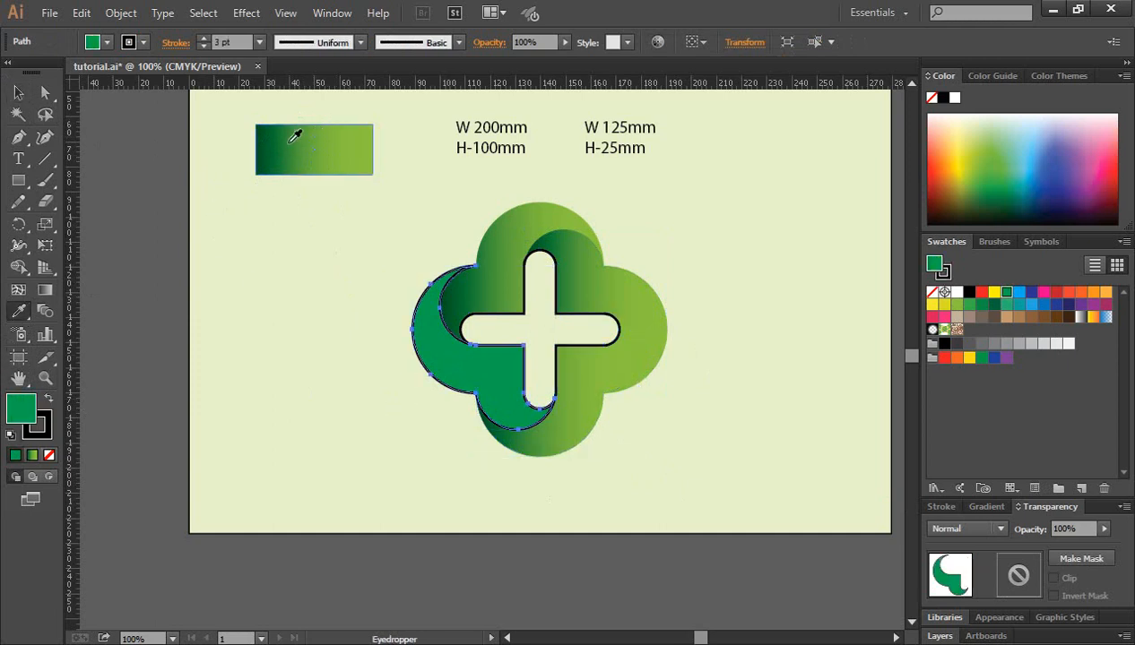
left_click(294, 136)
left_click(19, 93)
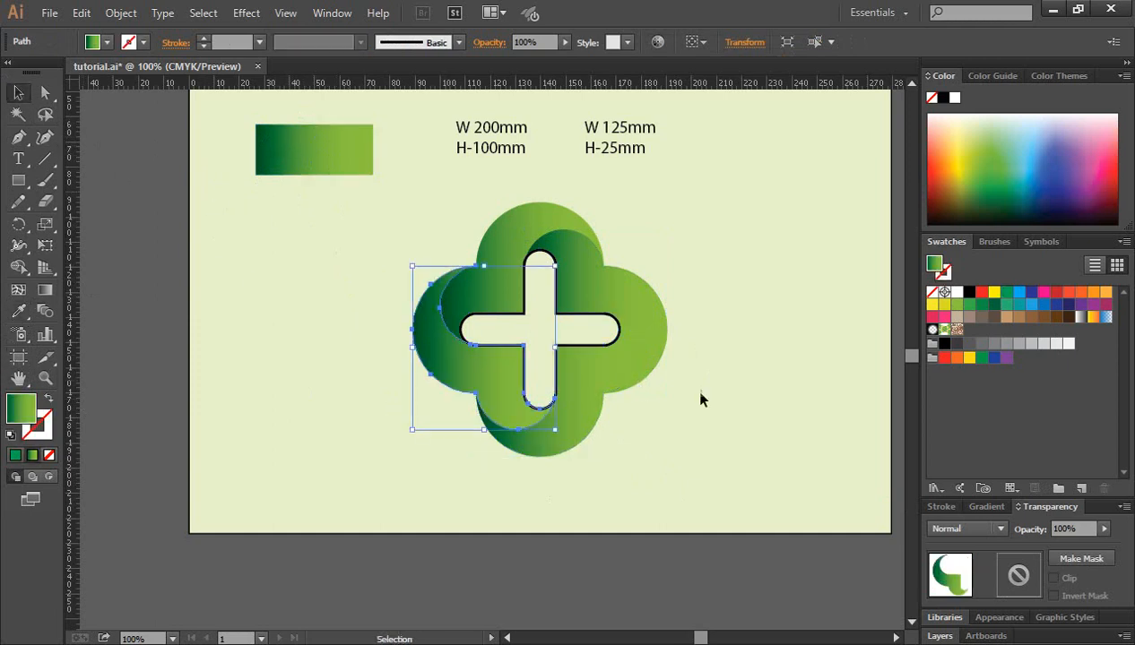
left_click(699, 349)
left_click(633, 296)
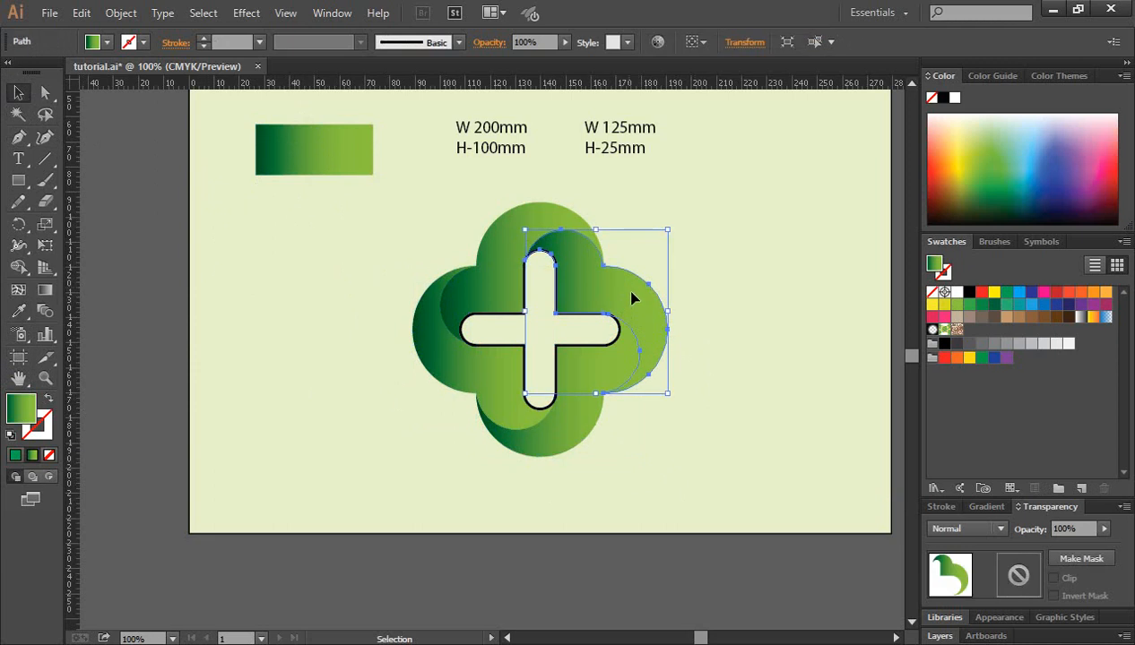
left_click(734, 312)
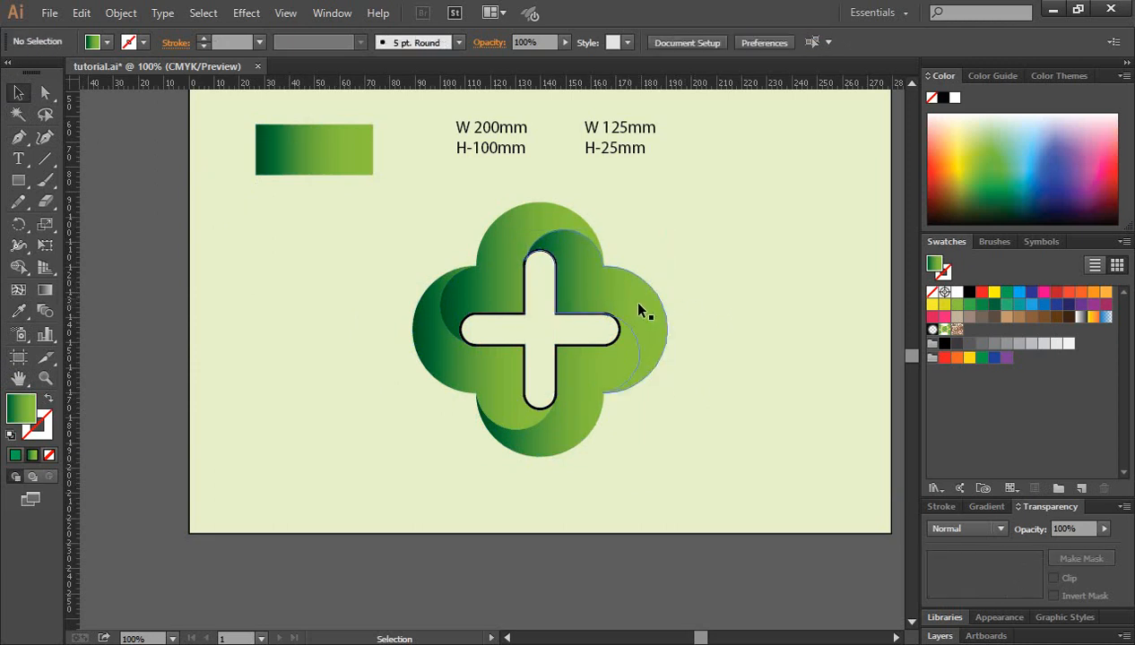
left_click(578, 375)
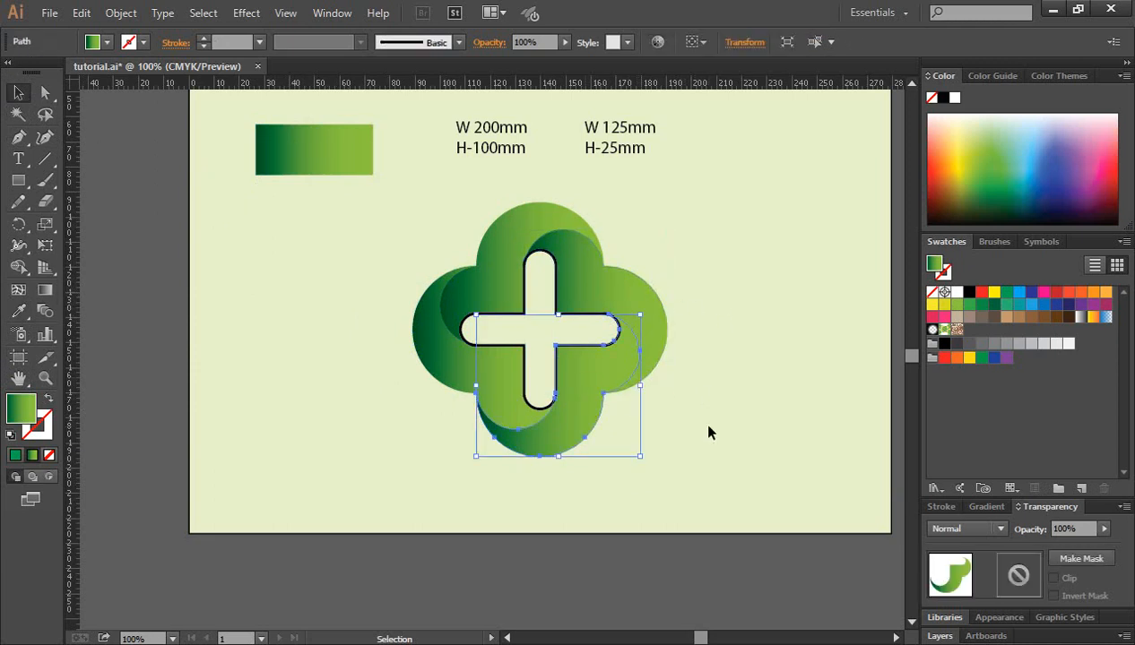
left_click(741, 472)
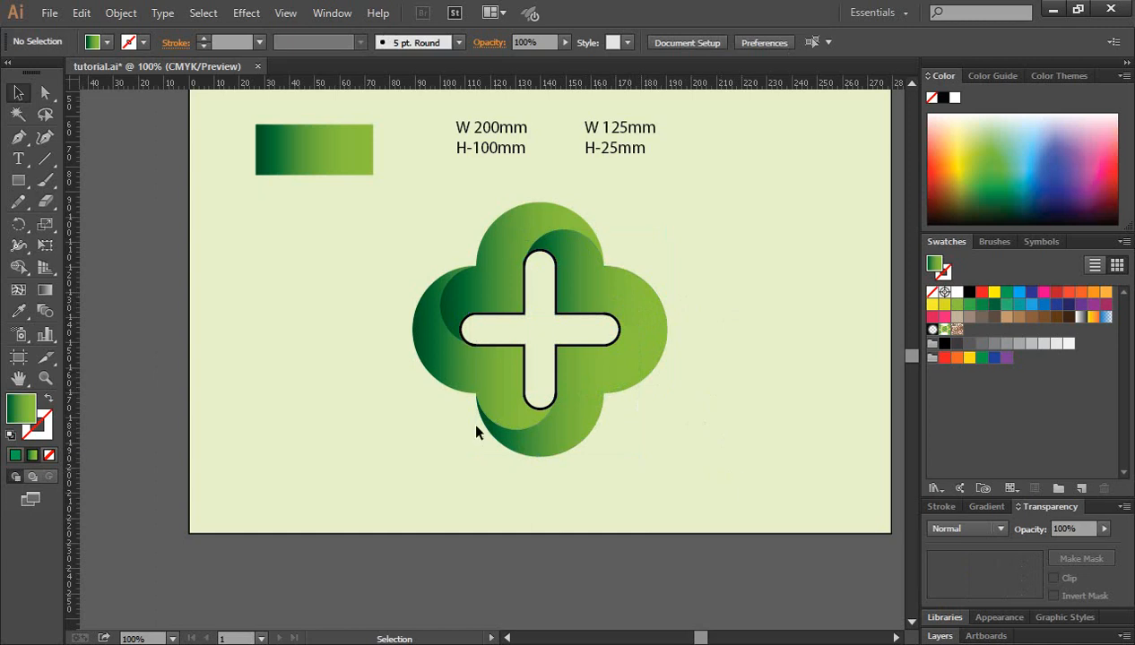
left_click(578, 289)
left_click(717, 426)
Reverse the gradient on the logo's lower right section and on its lower left section, and deselect.
left_click(572, 413)
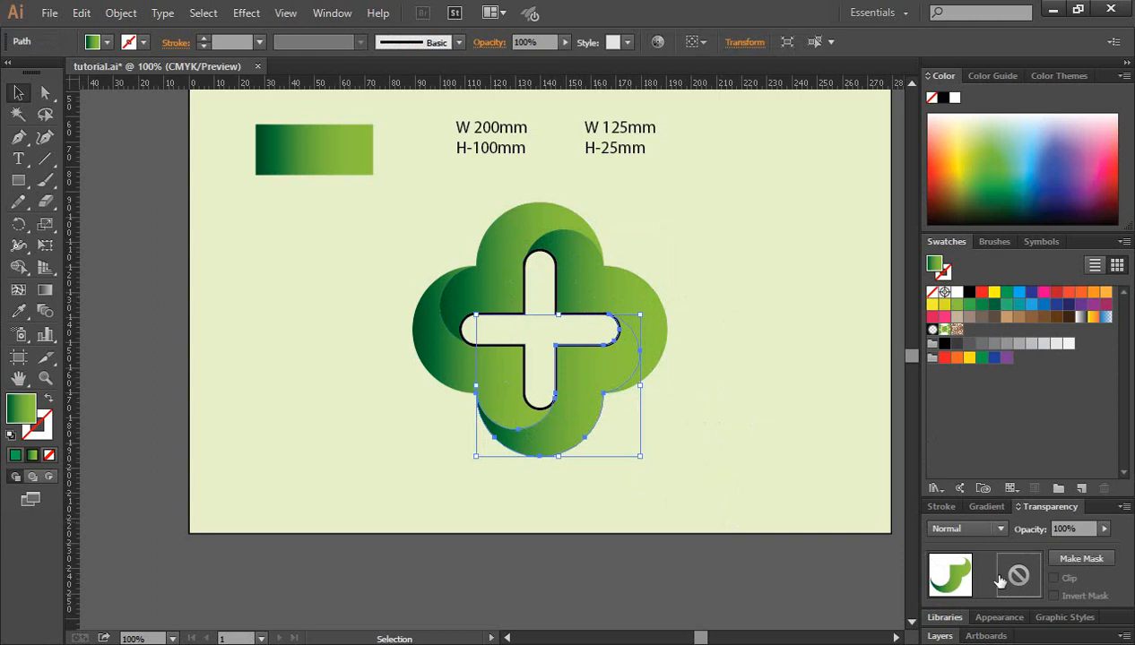
left_click(985, 507)
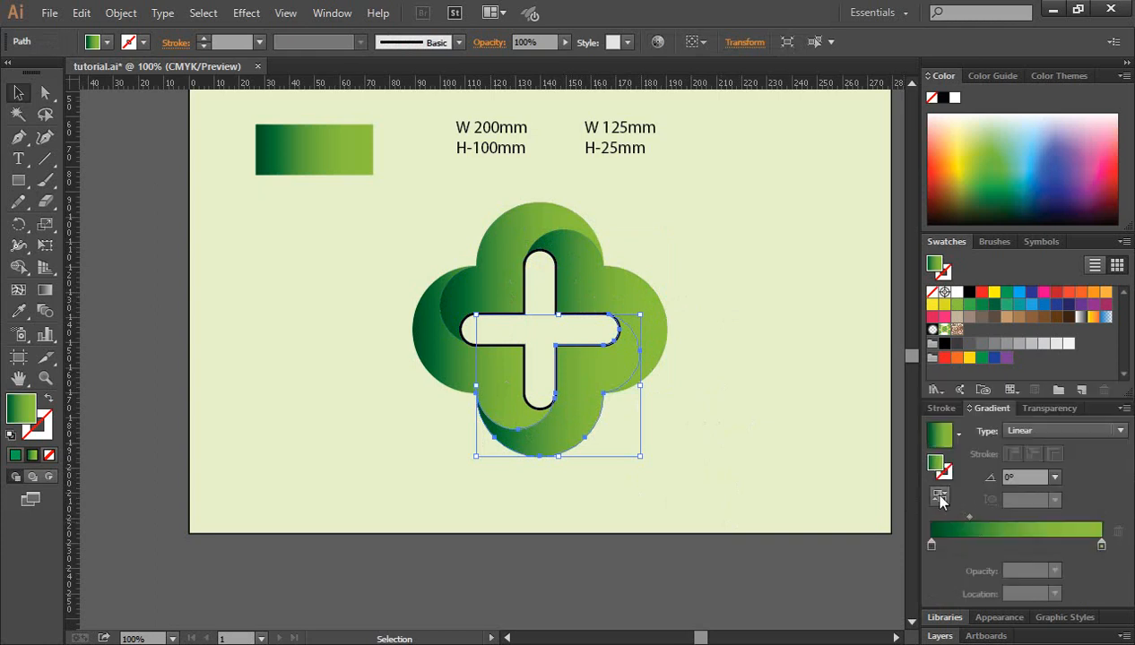
left_click(940, 498)
left_click(731, 423)
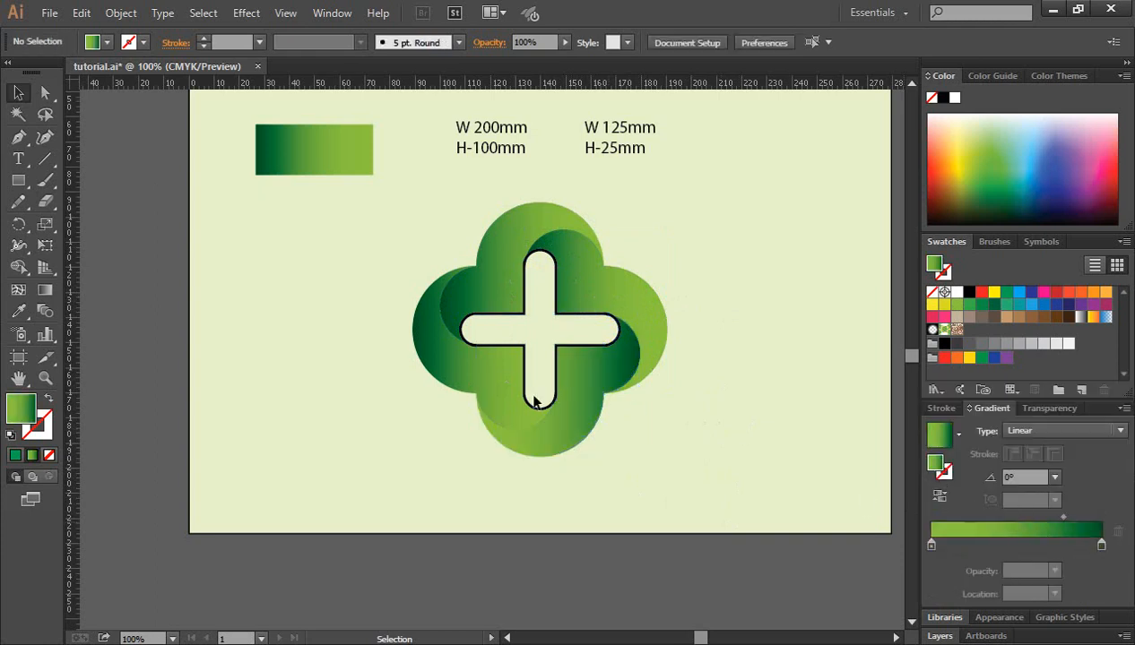
left_click(485, 369)
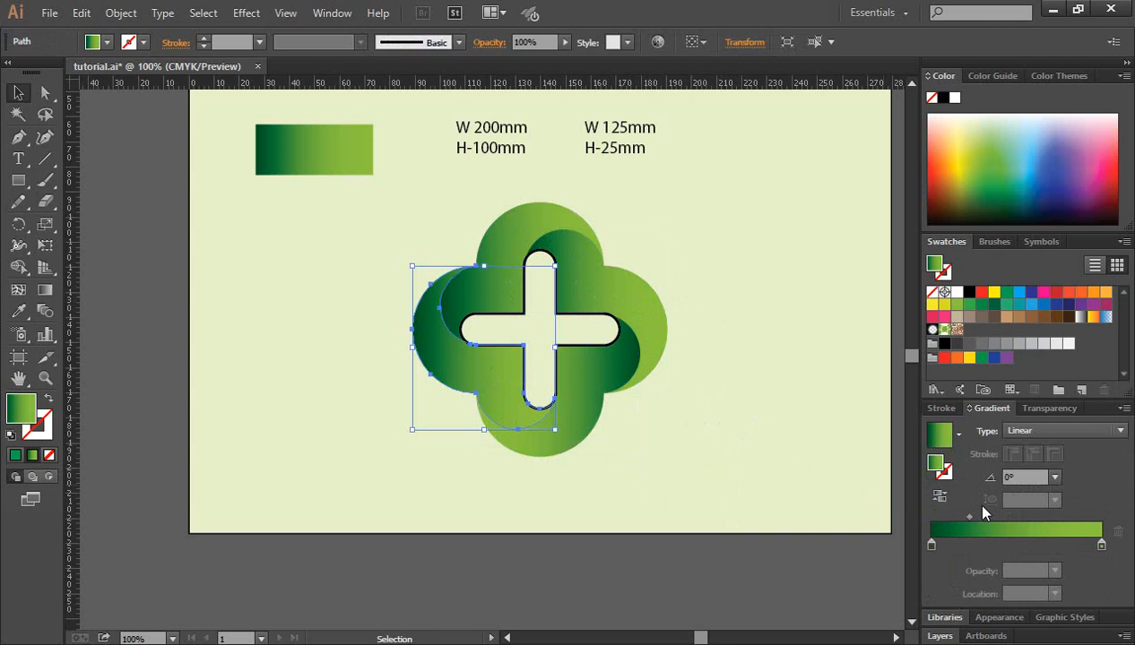
left_click(939, 496)
left_click(772, 514)
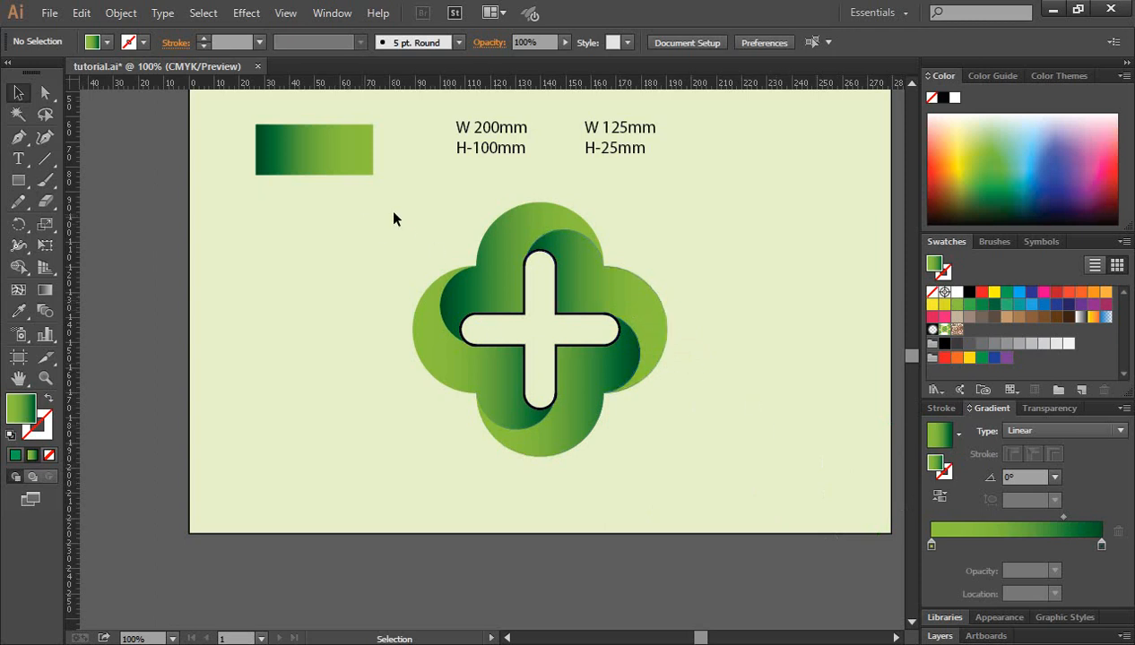
Remove the black stroke from the cross outline in the middle of the logo, and deselect.
left_click_drag(392, 211, 701, 487)
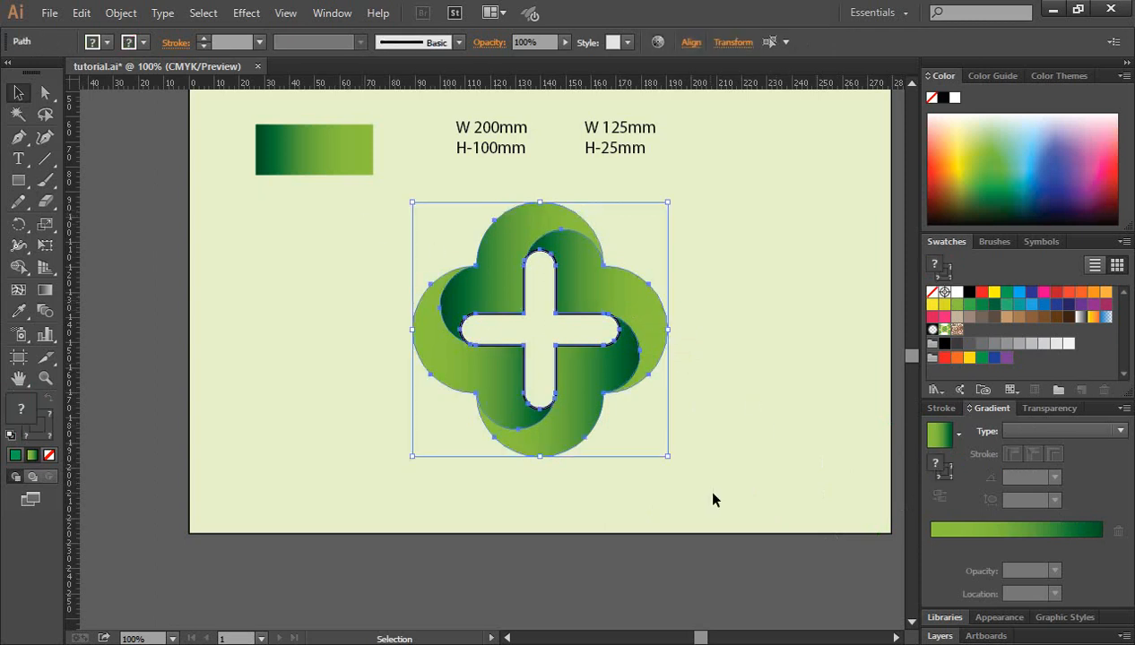
left_click(305, 433)
left_click(516, 322)
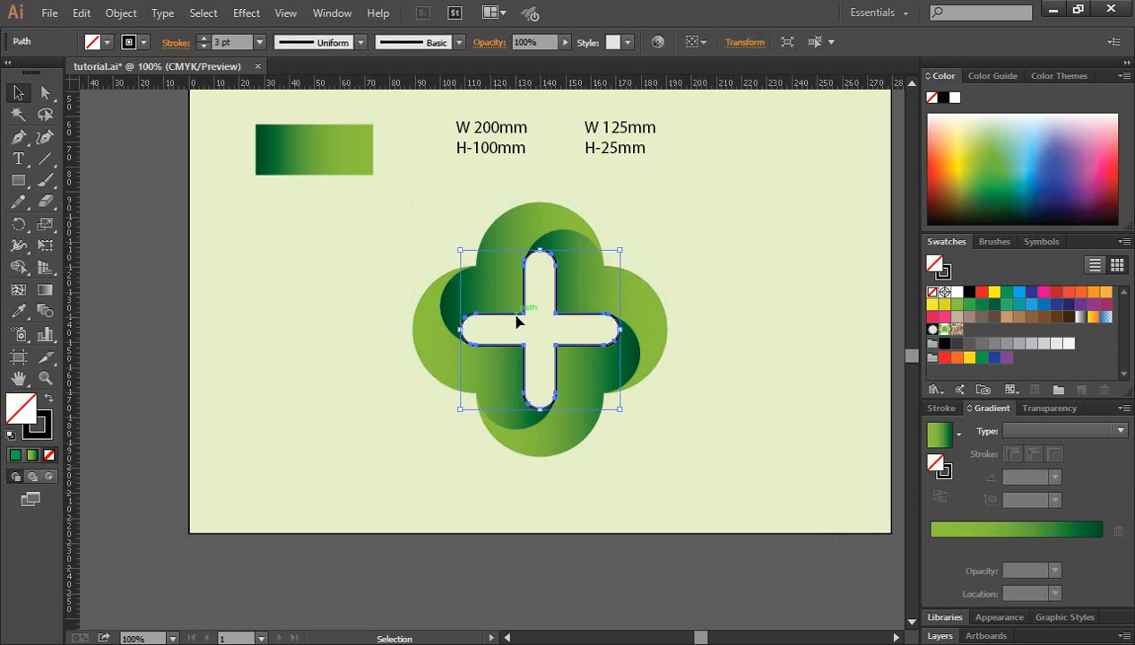
left_click(47, 424)
left_click(51, 455)
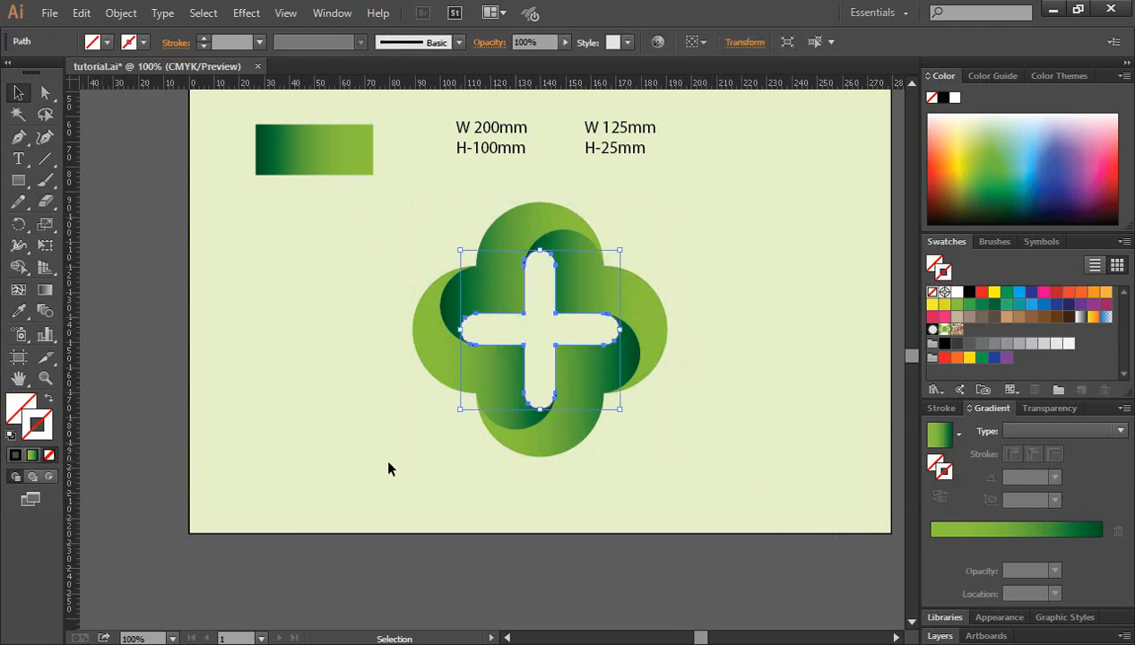
left_click(725, 467)
Delete the leftover black stroke fragments at the rounded ends of the logo's central cross.
key("z")
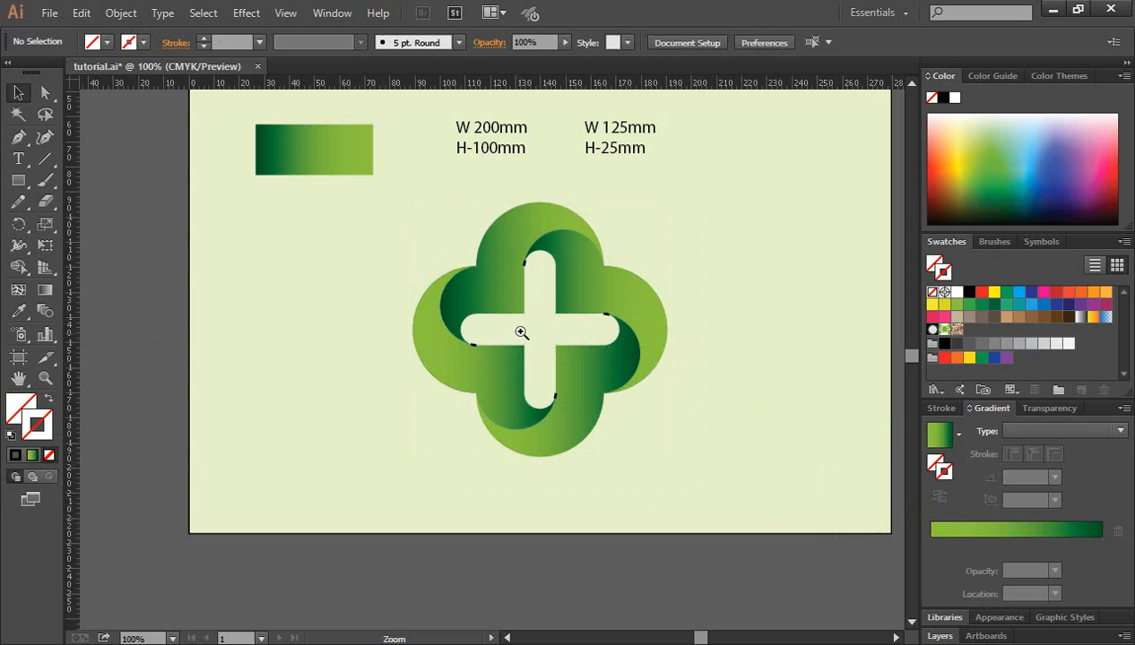
left_click(519, 367)
left_click(520, 371)
key("v")
left_click(626, 307)
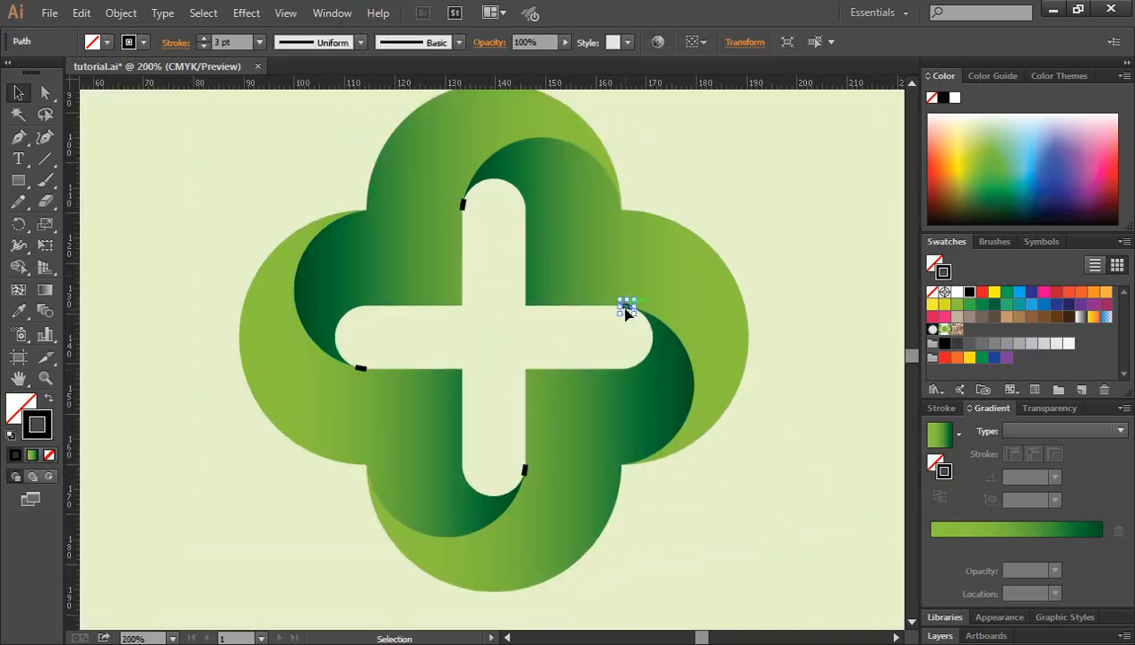
key("Delete")
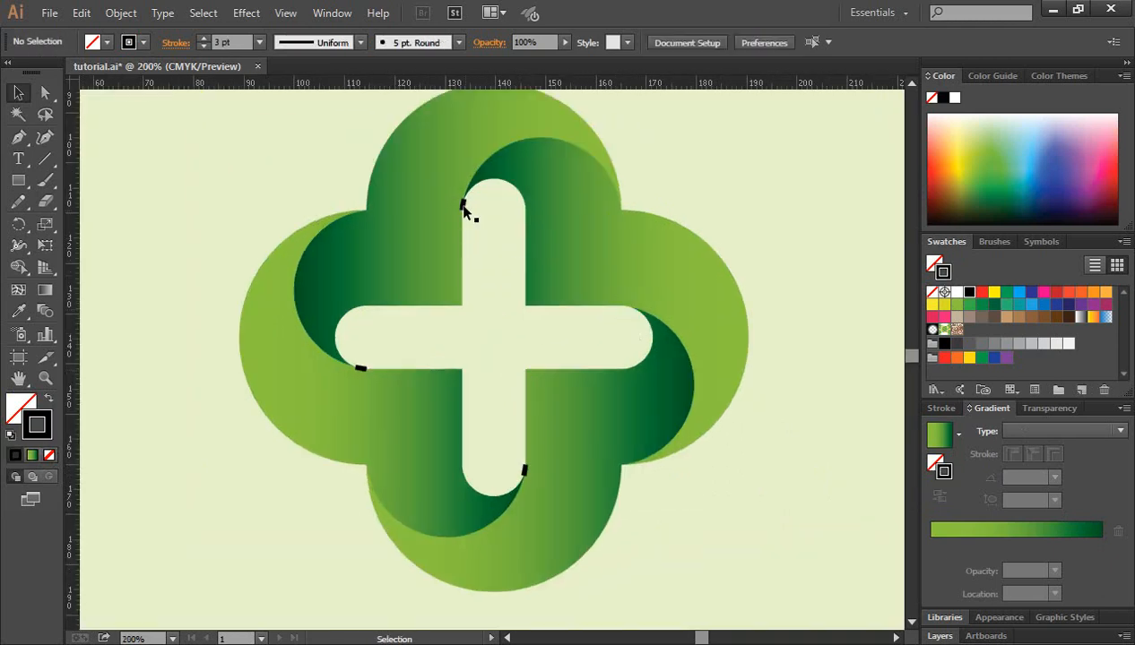
left_click(462, 204)
key("Delete")
left_click(362, 369)
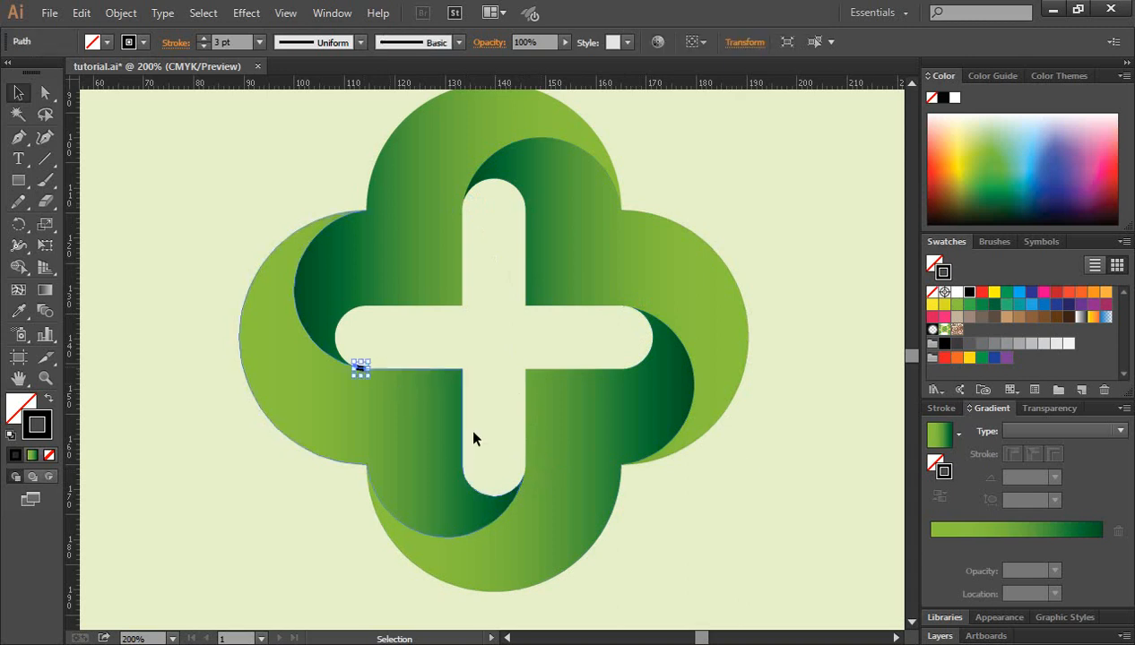
key("Delete")
Shift the gradient midpoint of the logo's upper right section to about 31.63% for more dark green, and deselect.
scroll(758, 461, "up", 1)
left_click(606, 303)
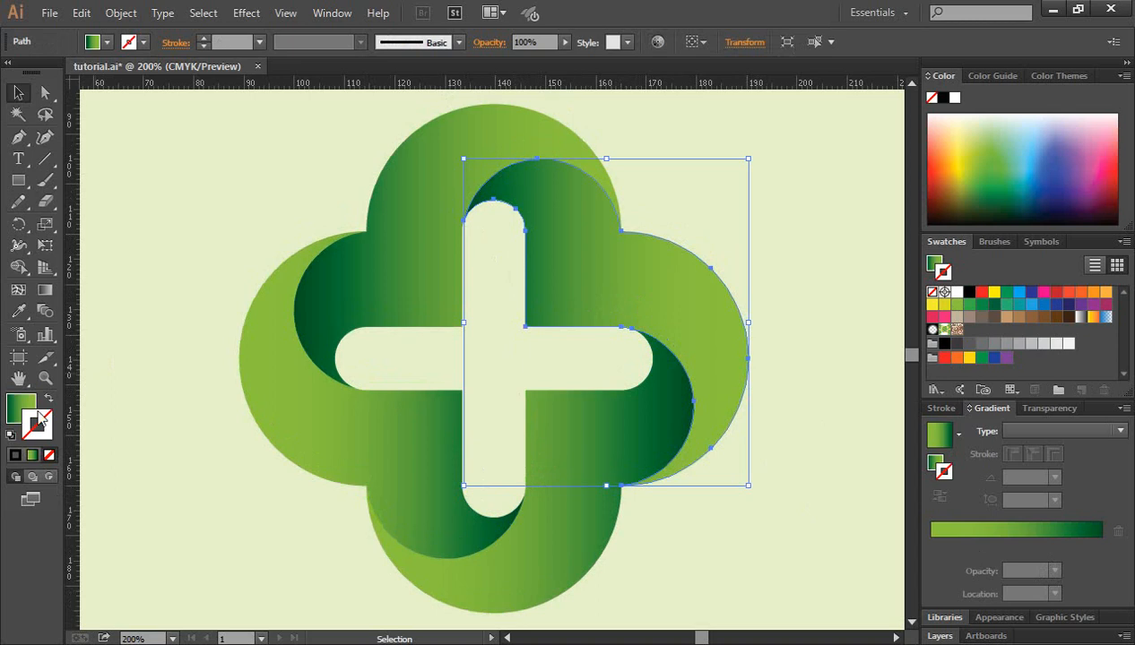
left_click(16, 412)
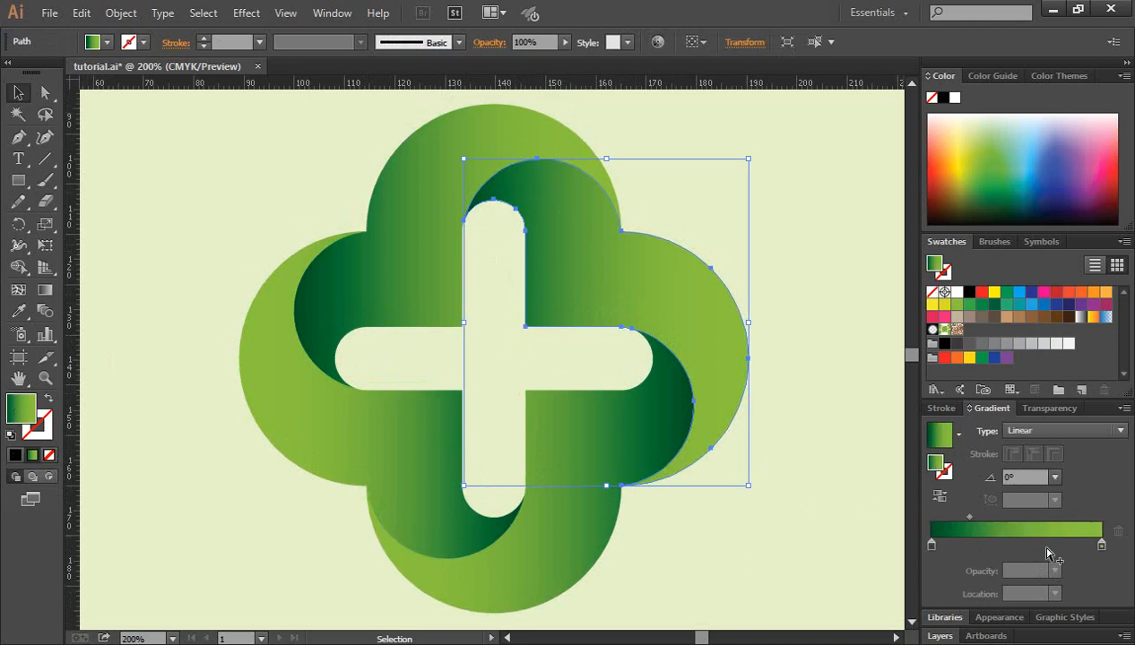
left_click(974, 518)
left_click_drag(976, 518, 985, 522)
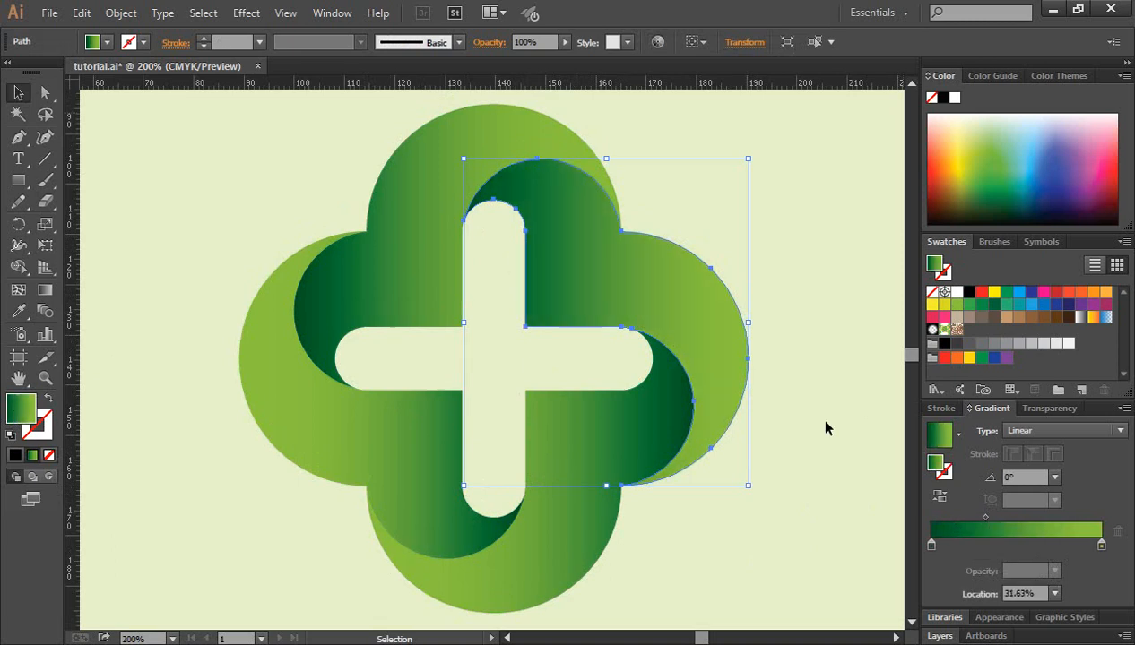
left_click(817, 470)
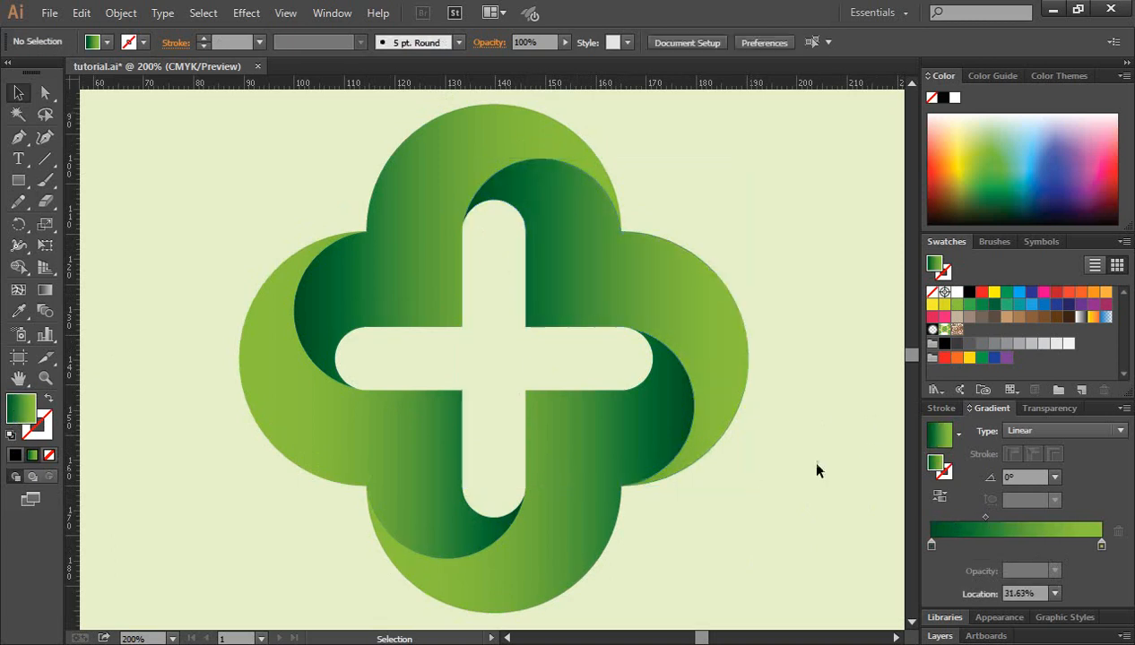
Shift the gradient midpoint of the logo's lower left section to about 63.27%, and deselect.
left_click(570, 479)
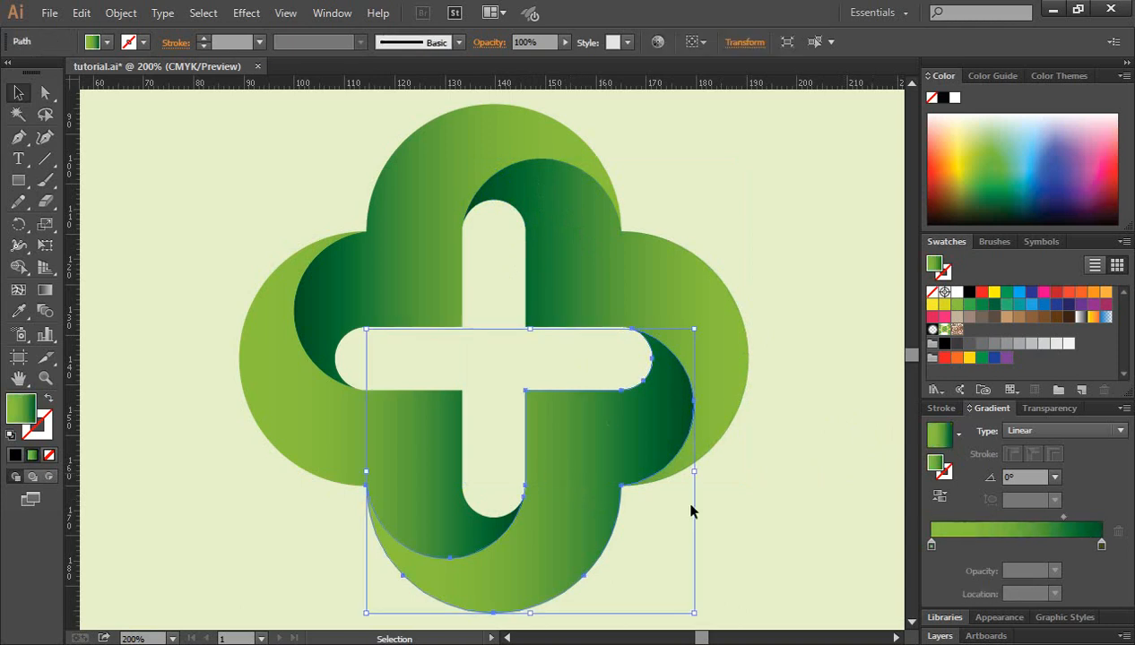
left_click(782, 511)
left_click(388, 450)
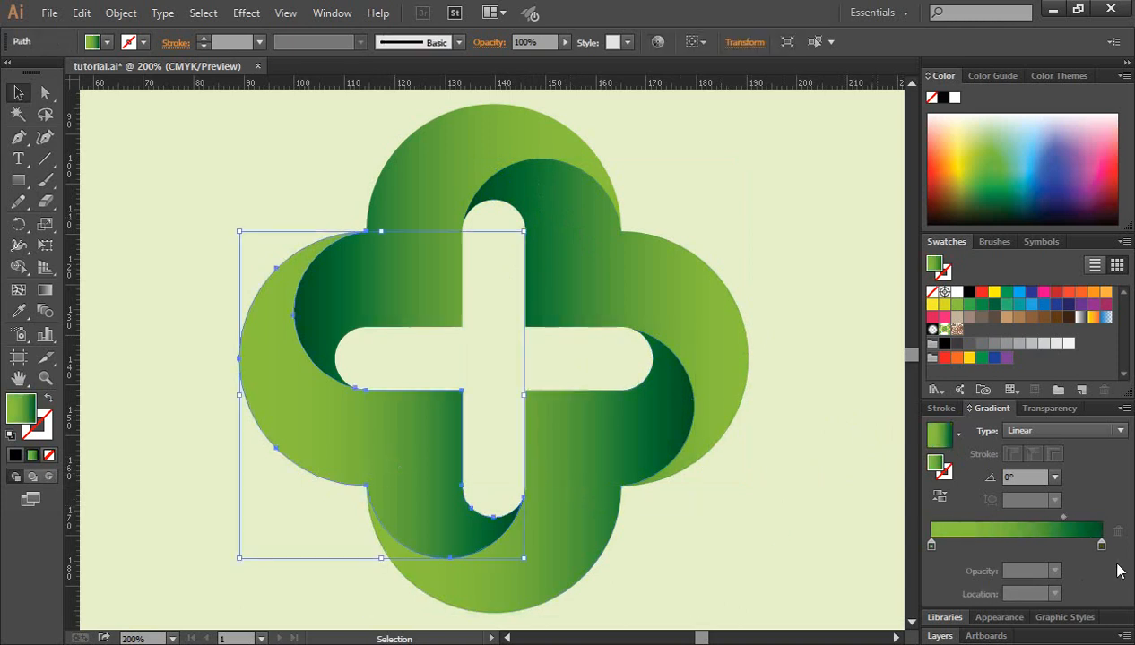
left_click_drag(1063, 517, 1037, 517)
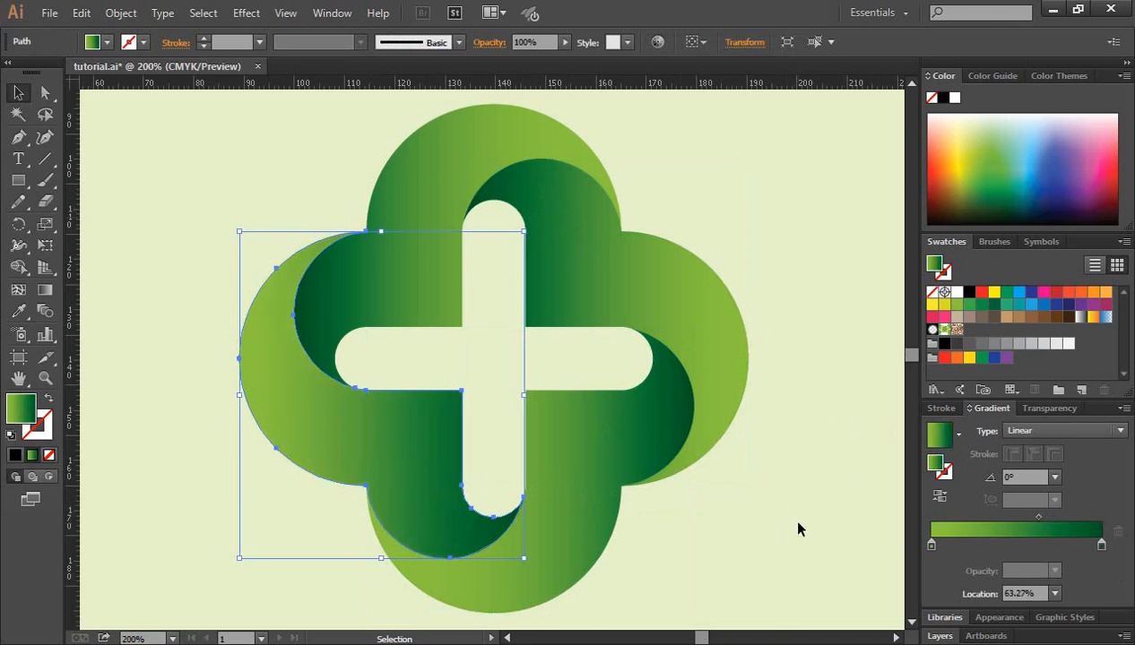
left_click(797, 522)
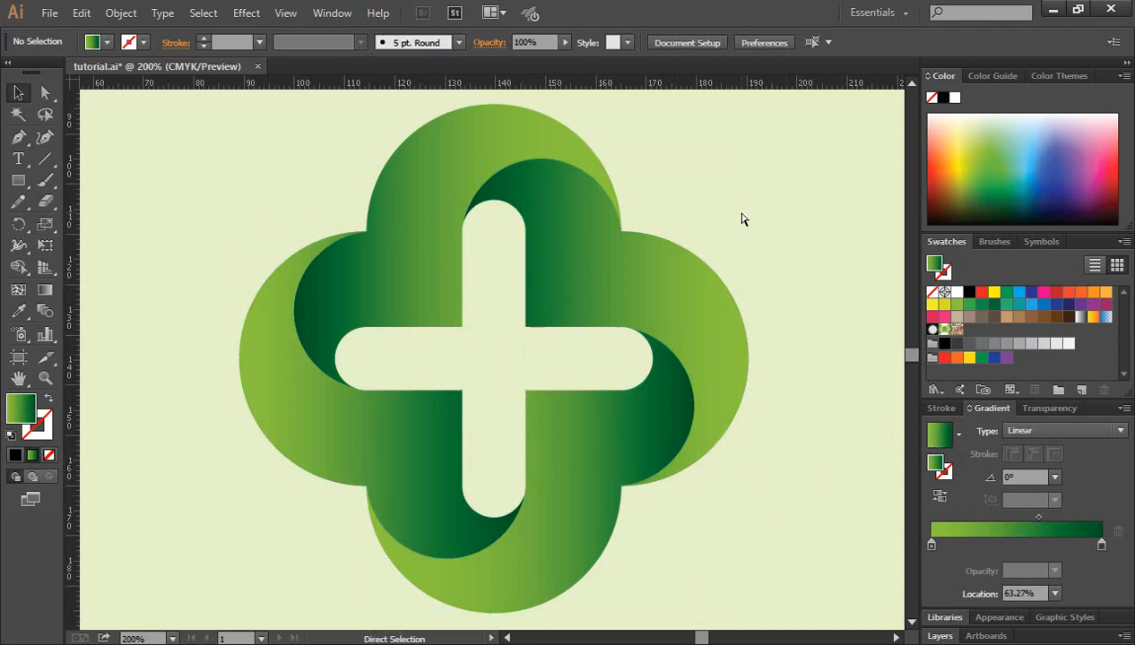
Move the green sample rectangle closer to the dimension notes and level with them, and deselect.
key("ctrl+minus")
scroll(279, 215, "up", 2)
scroll(134, 269, "up", 1)
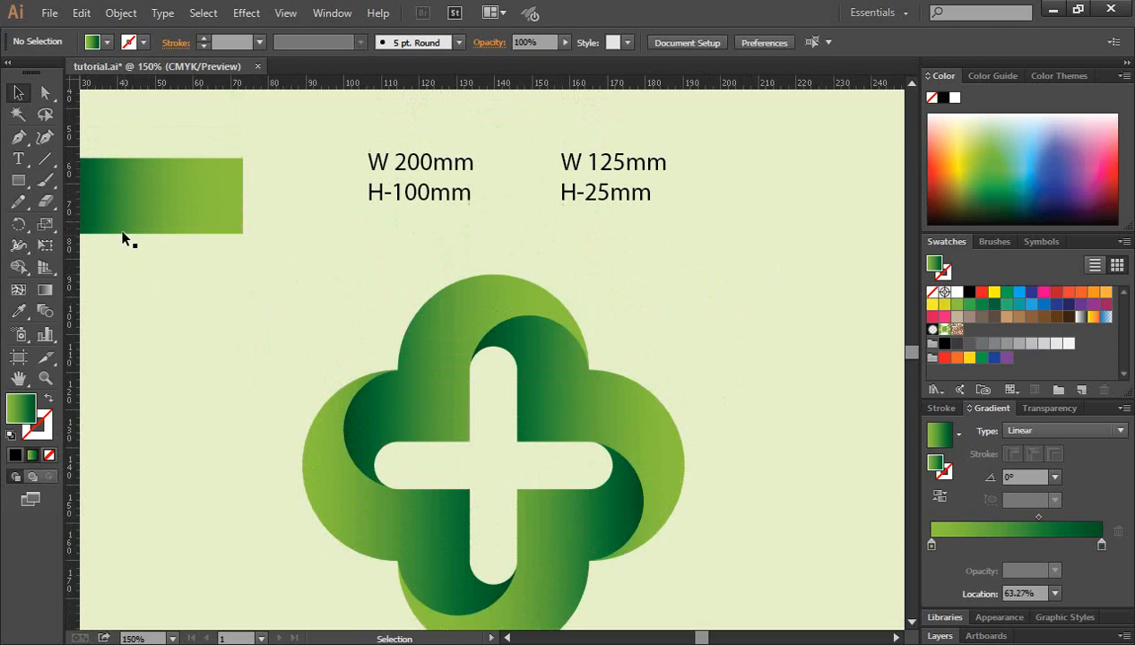
left_click_drag(139, 209, 238, 170)
left_click(205, 312)
left_click(274, 292)
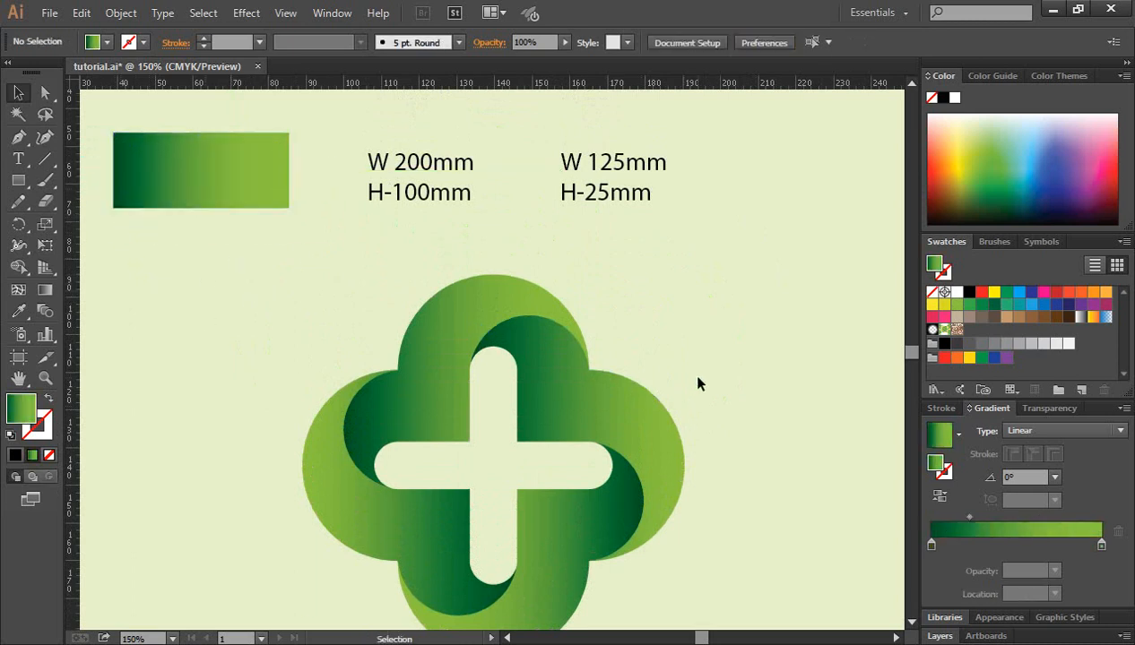
Draw a wide rectangle to the upper right of the logo and fill it with a white-to-black linear gradient.
left_click_drag(717, 367, 674, 374)
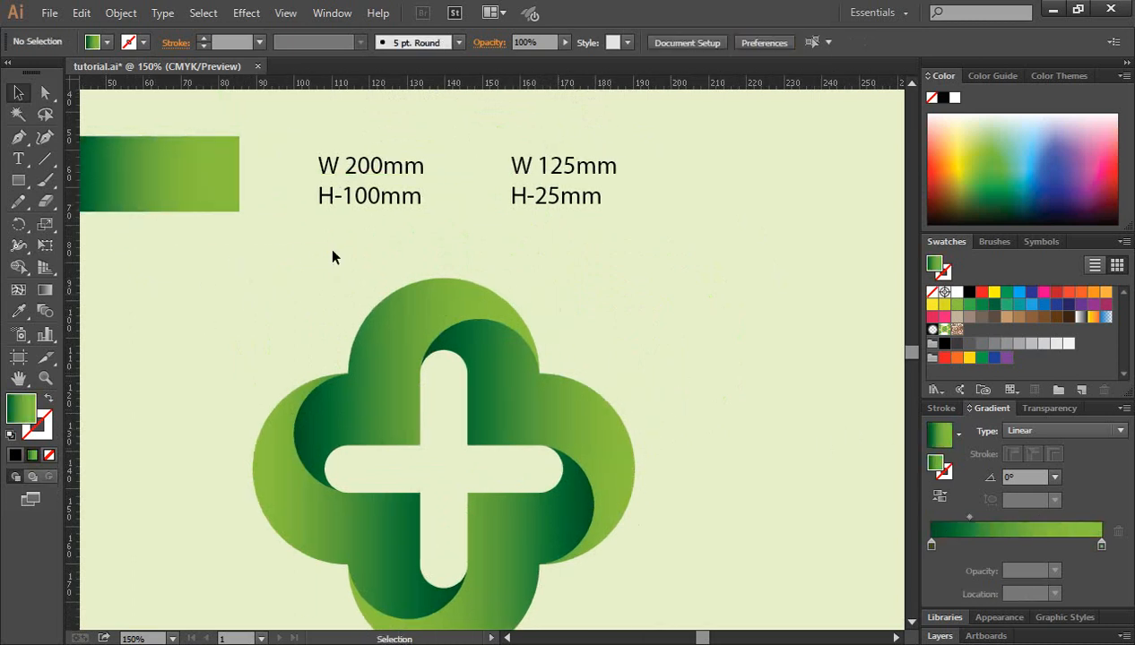
left_click_drag(25, 188, 76, 182)
left_click_drag(609, 247, 828, 315)
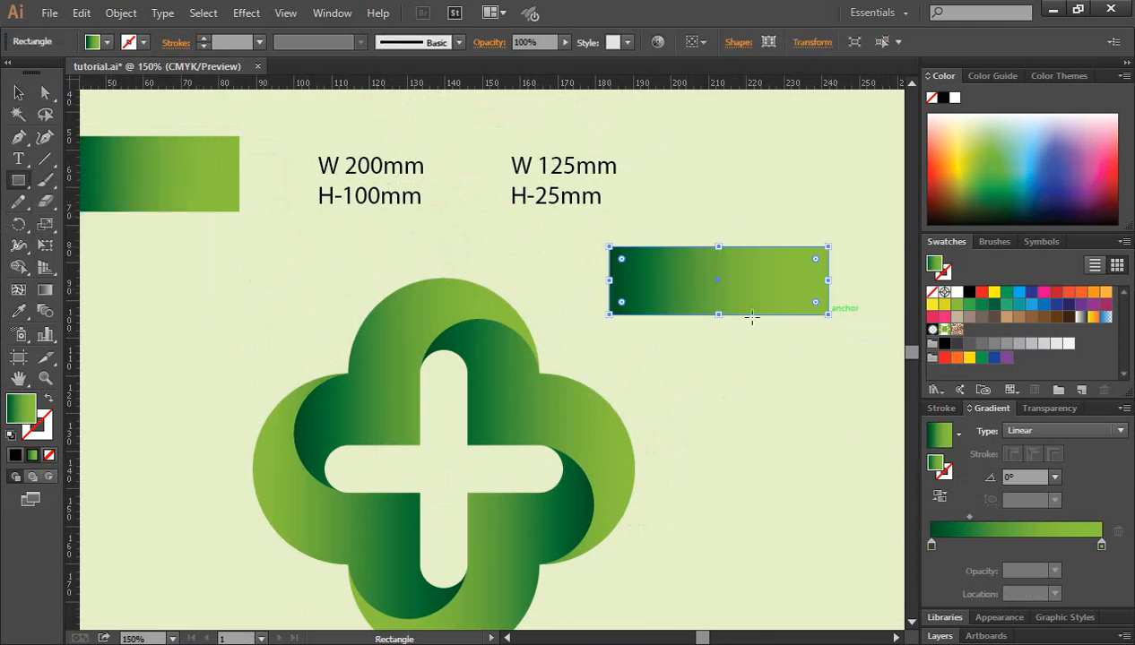
key("v")
left_click(948, 432)
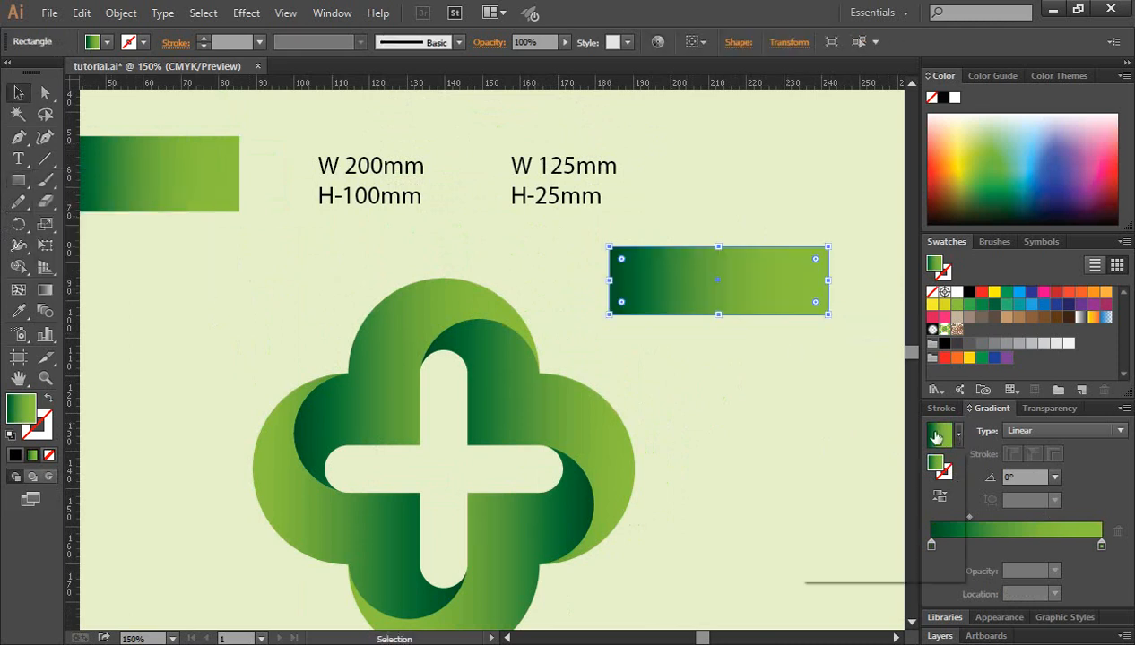
left_click(820, 472)
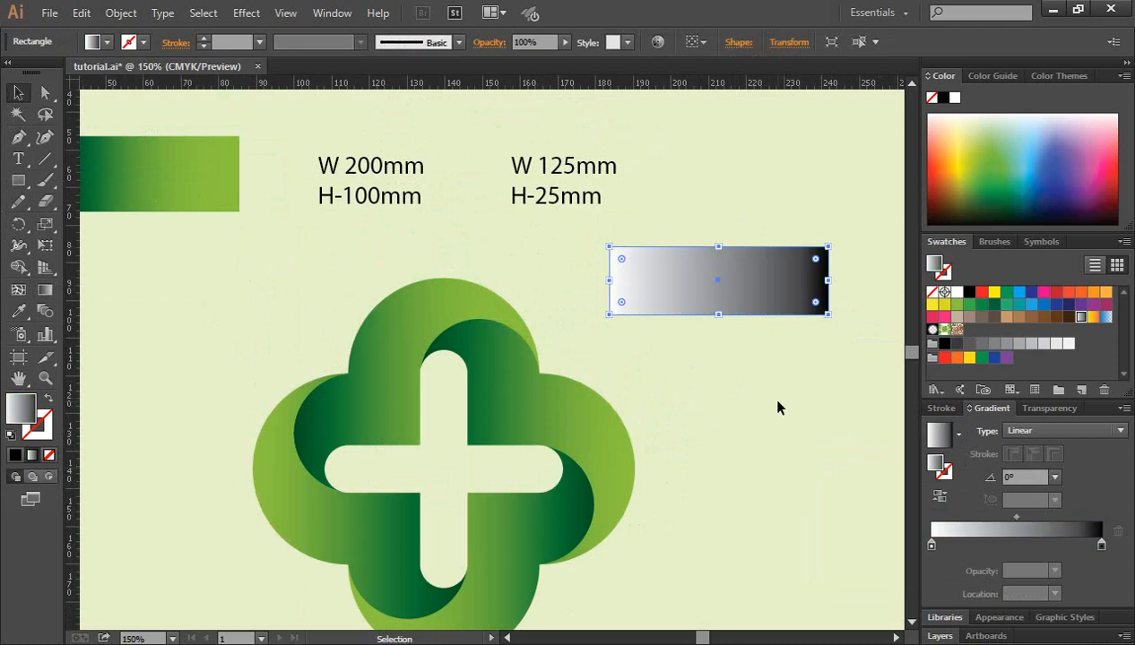
Recolor the new rectangle's gradient from light green C=50 M=0 Y=100 K=0 at the start to dark green C=90 M=30 Y=95 K=30 at the end.
left_click(768, 395)
left_click(776, 303)
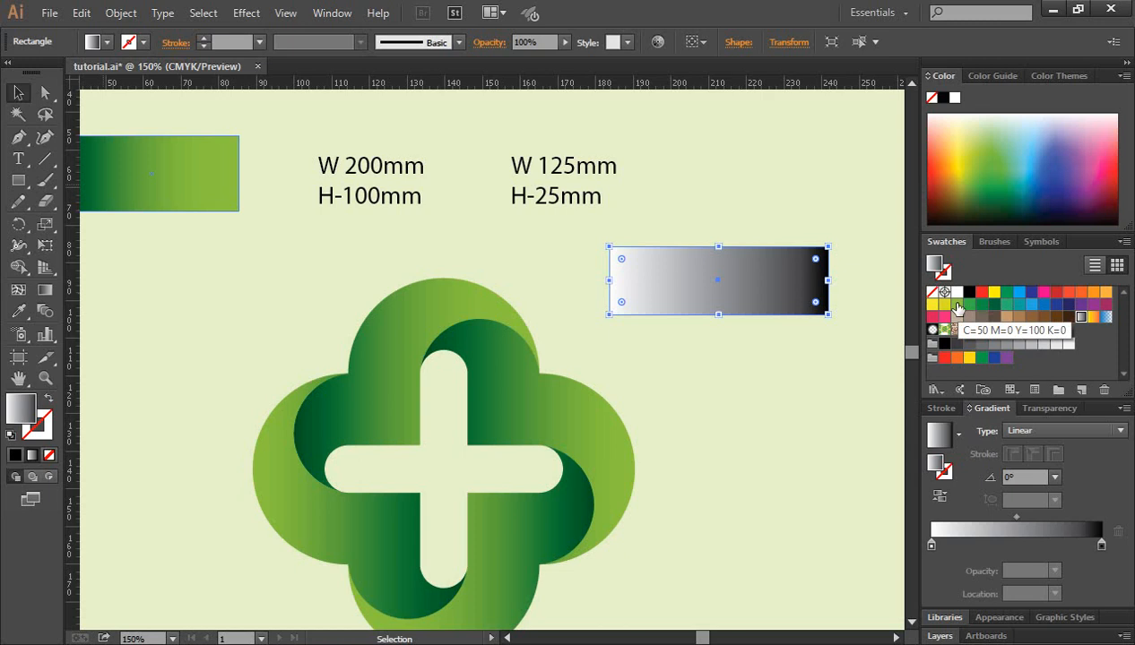
left_click_drag(957, 306, 931, 544)
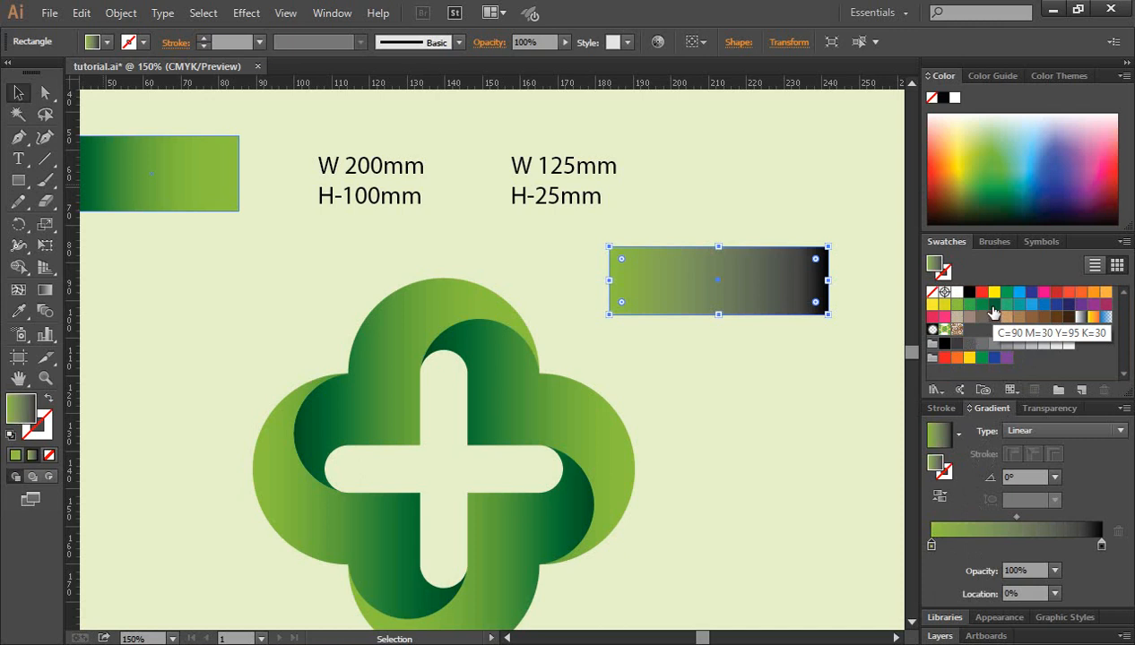
left_click_drag(992, 308, 1115, 603)
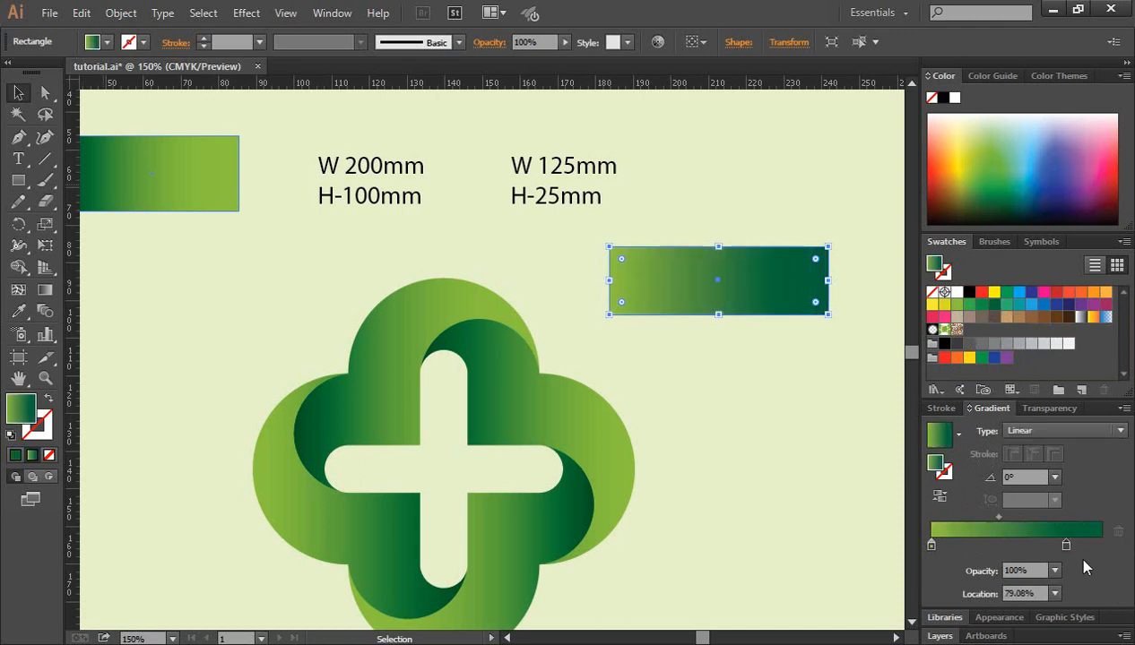
Move the dark stop of the new rectangle's gradient to about 99.49%, darken it to K=52, and deselect.
left_click_drag(1064, 543, 1100, 547)
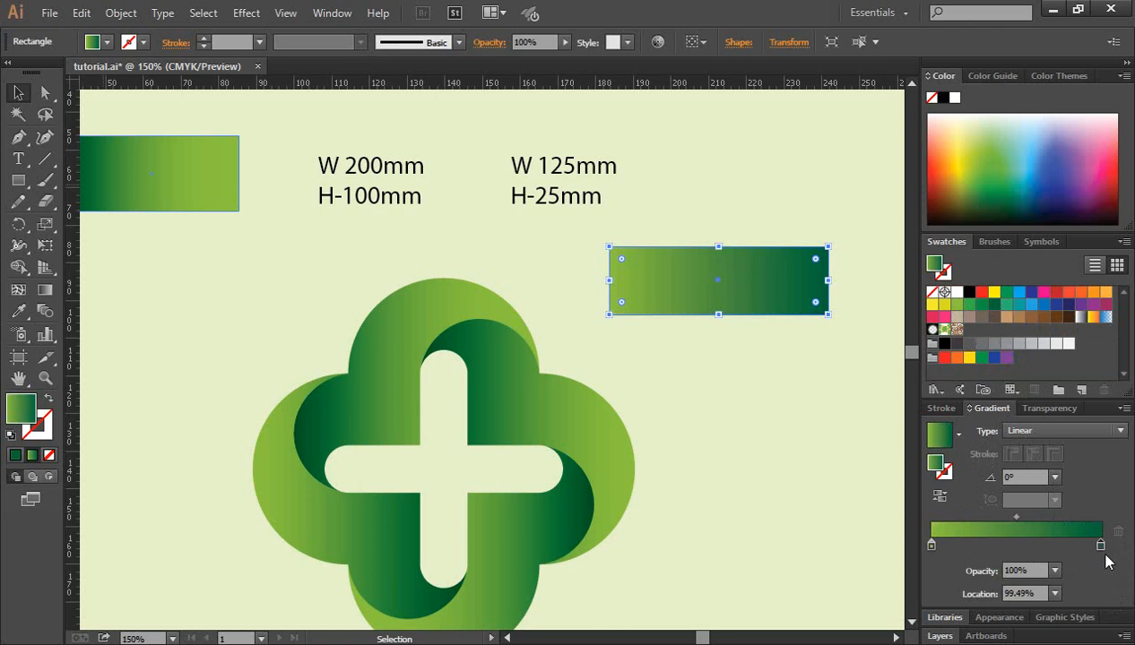
left_click(787, 399)
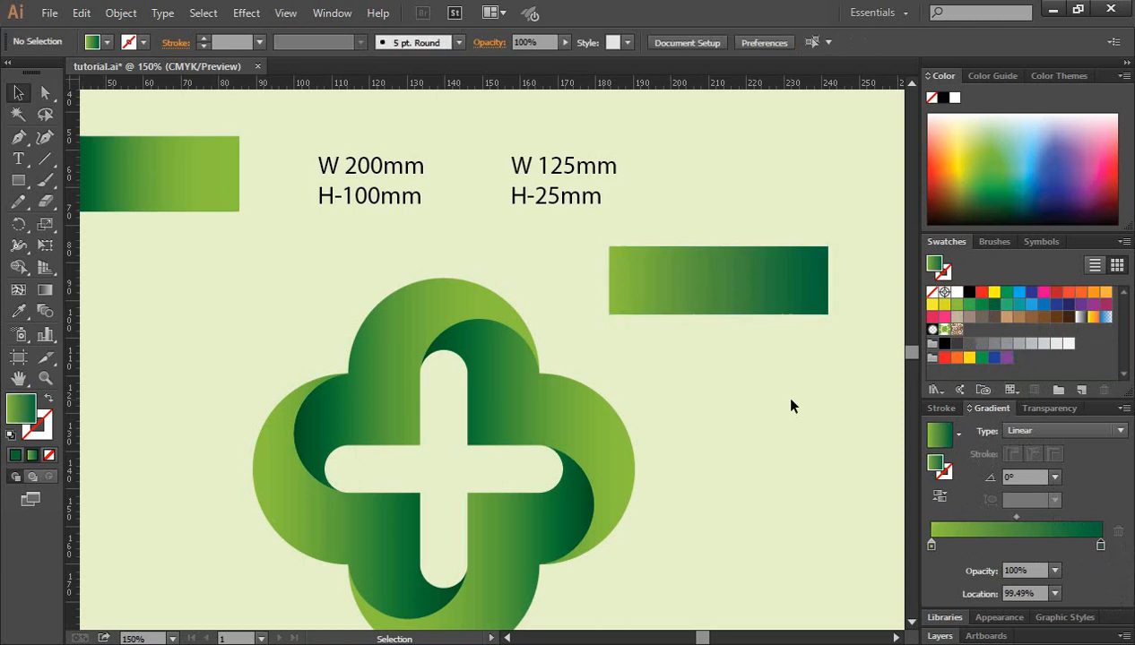
left_click(696, 288)
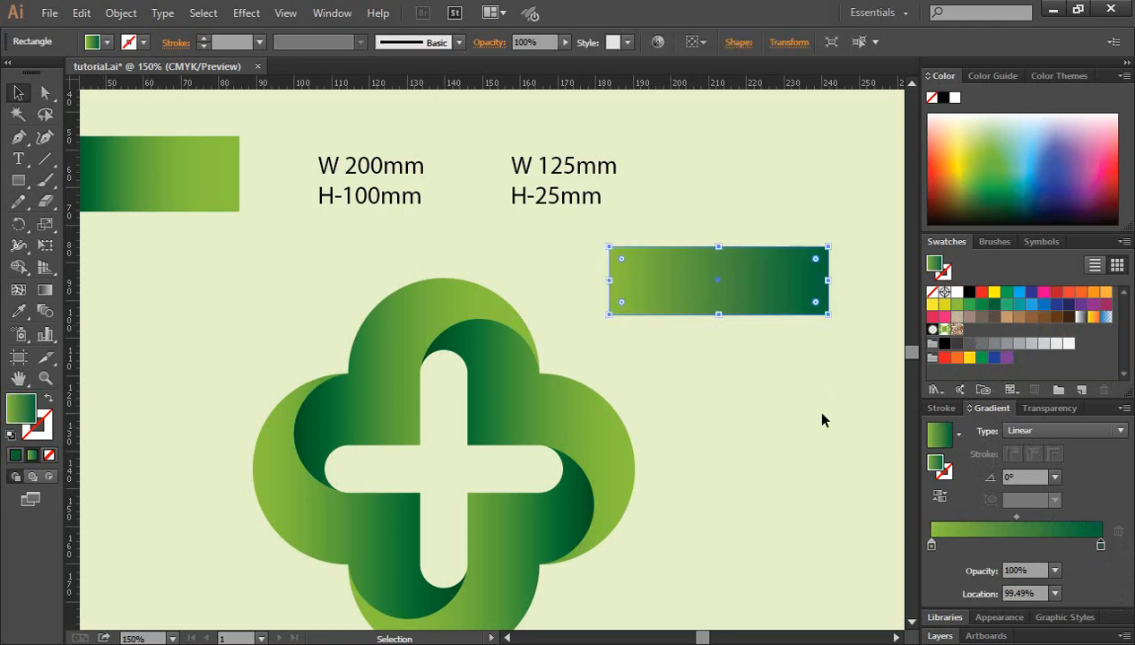
double_click(1100, 547)
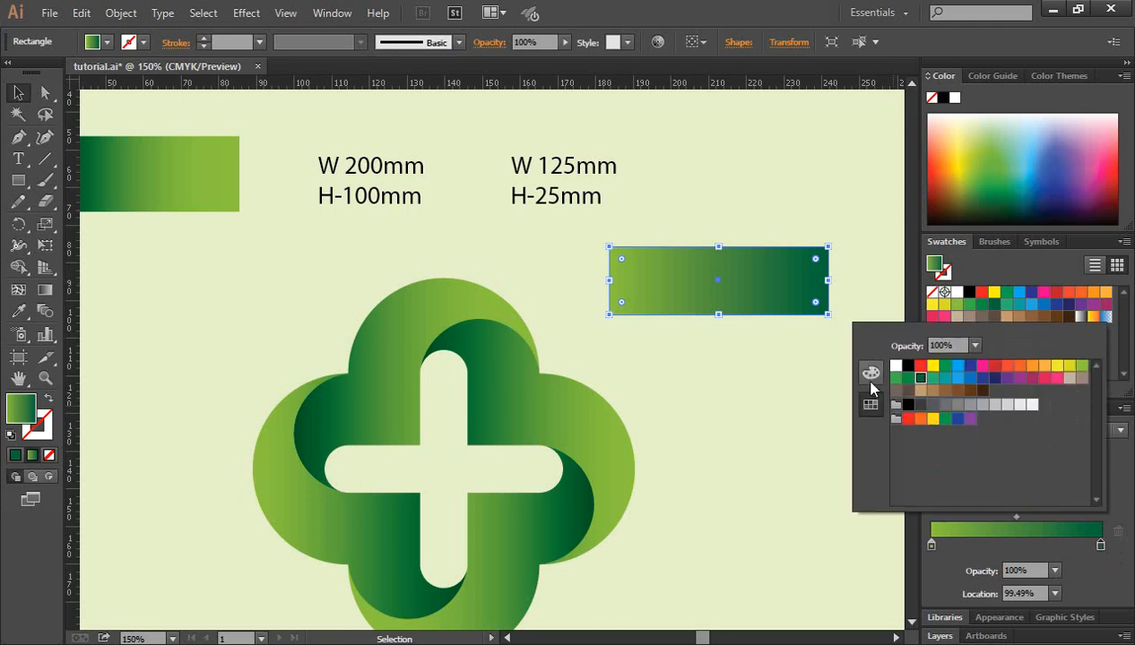
left_click(870, 377)
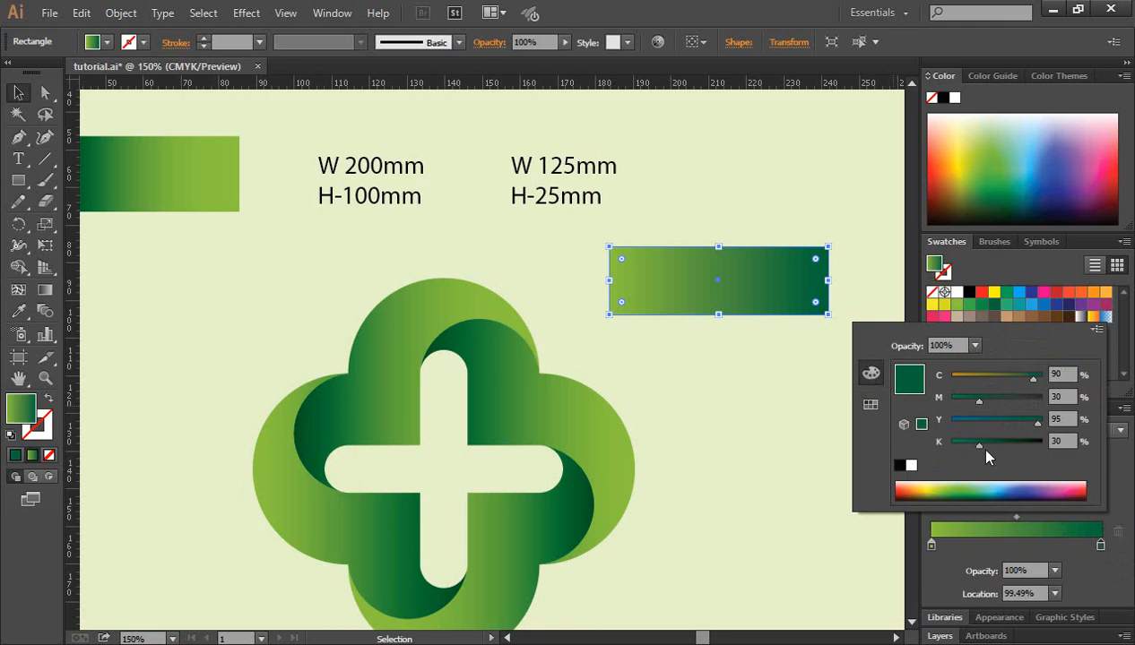
left_click_drag(982, 444, 1001, 447)
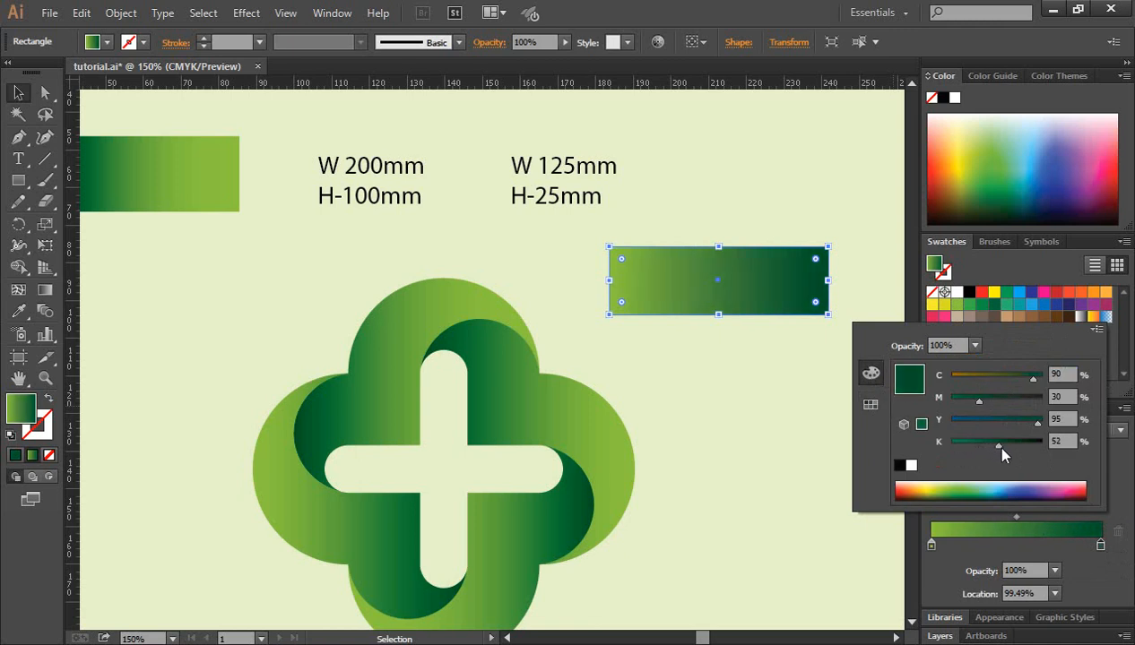
left_click(766, 366)
left_click(795, 407)
Shift the gradient midpoint of the logo's upper right section to about 38.78%, and deselect.
scroll(794, 406, "down", 2)
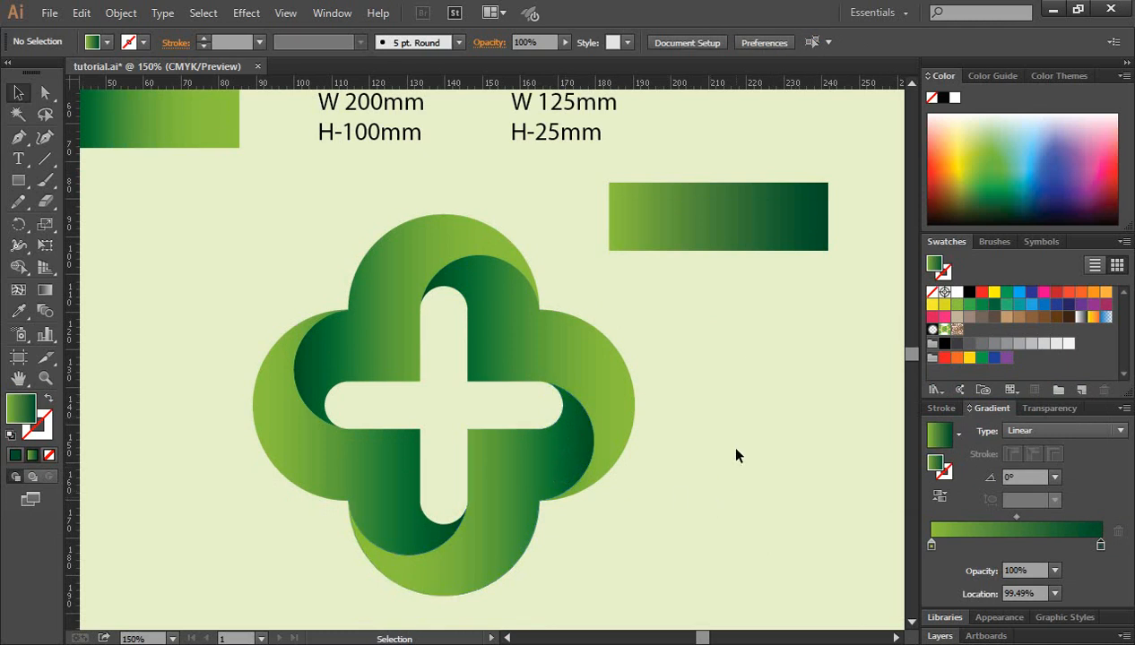
left_click(517, 355)
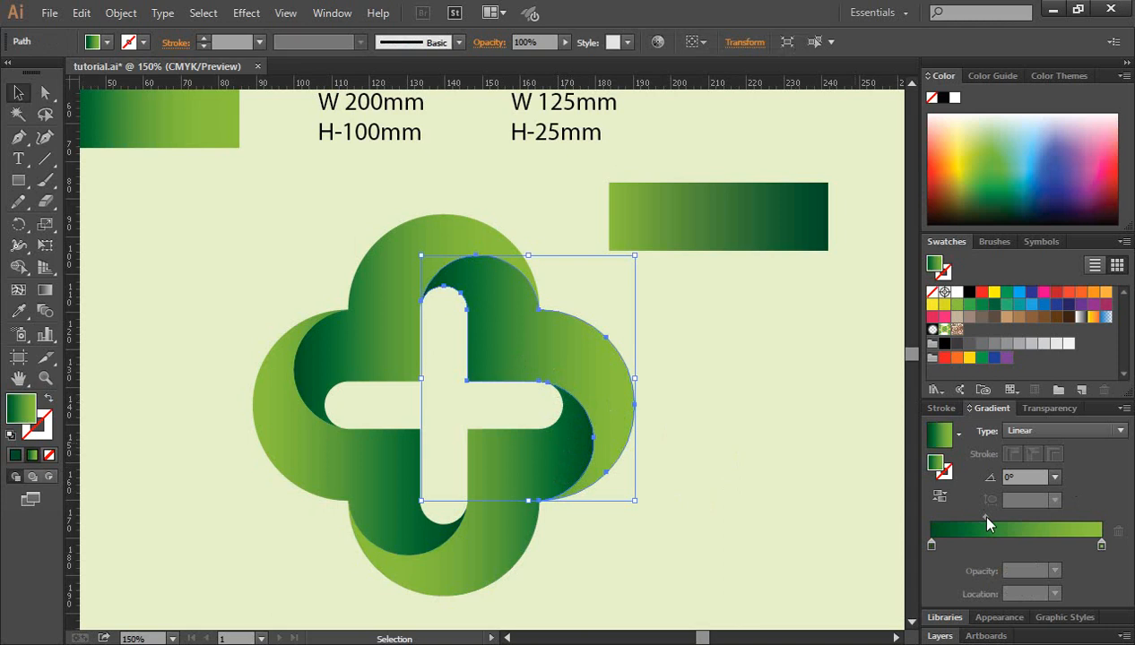
left_click_drag(985, 519, 997, 518)
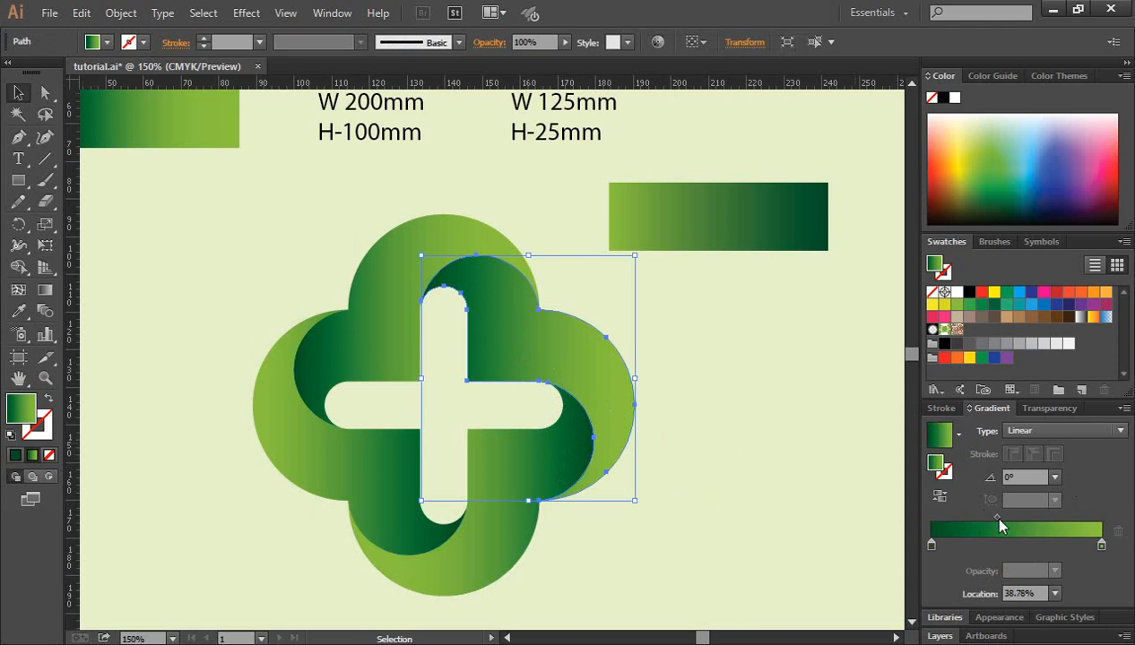
left_click(783, 448)
Shift the gradient midpoint of the logo's upper left section to about 29.59%, and deselect.
left_click(372, 349)
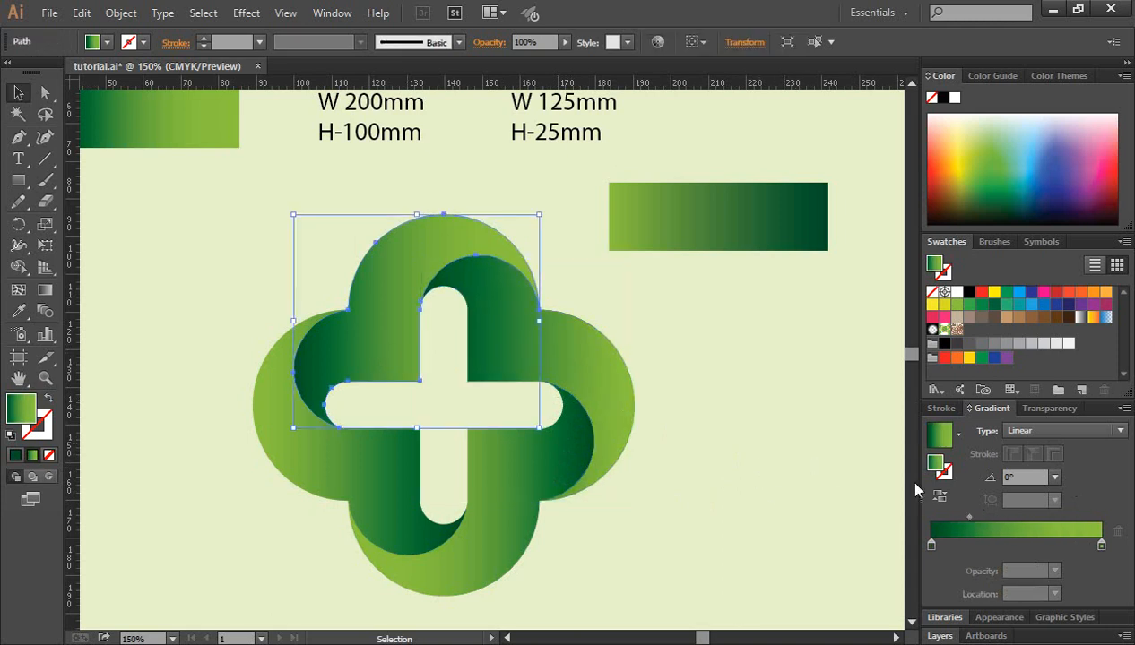
left_click_drag(969, 517, 981, 518)
left_click(793, 472)
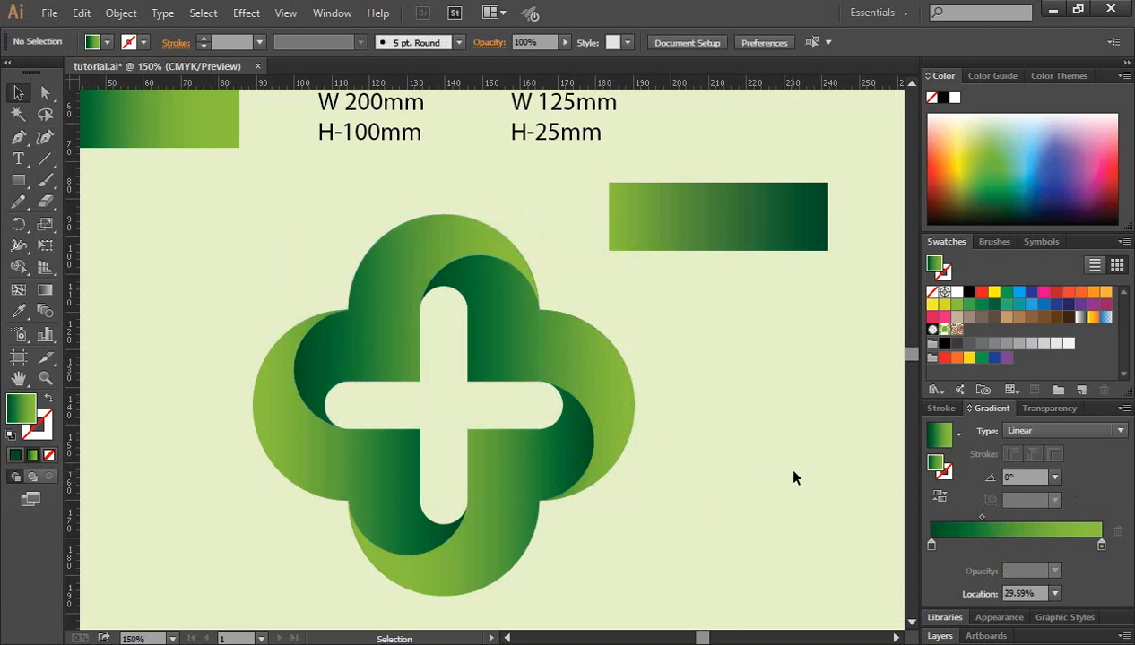
left_click(390, 475)
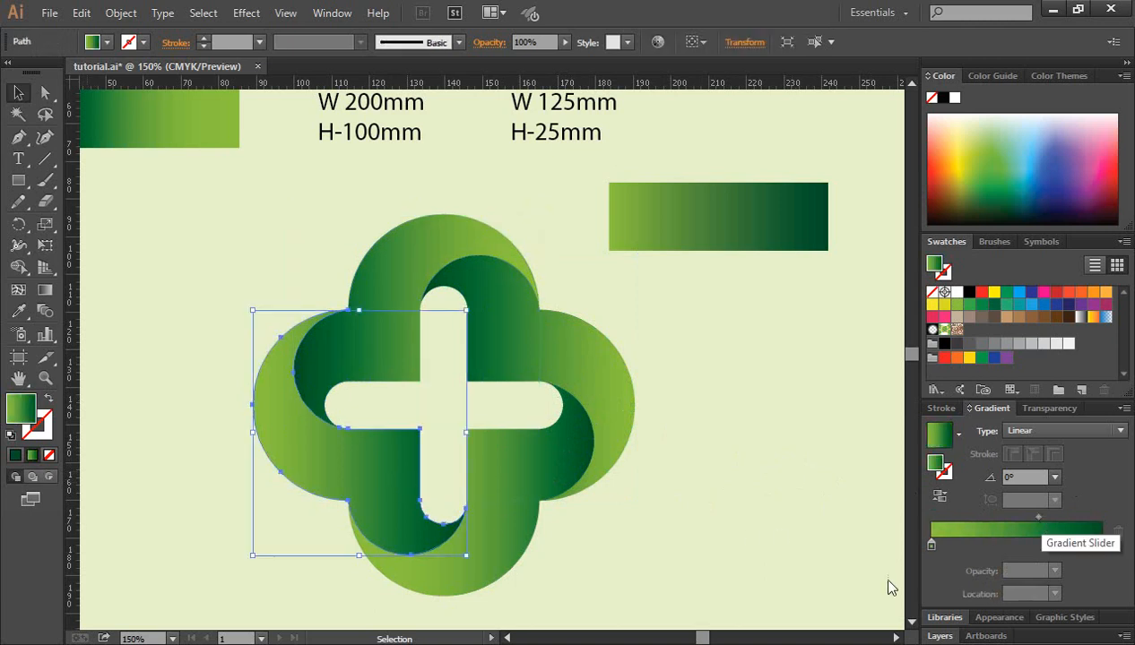
left_click(733, 518)
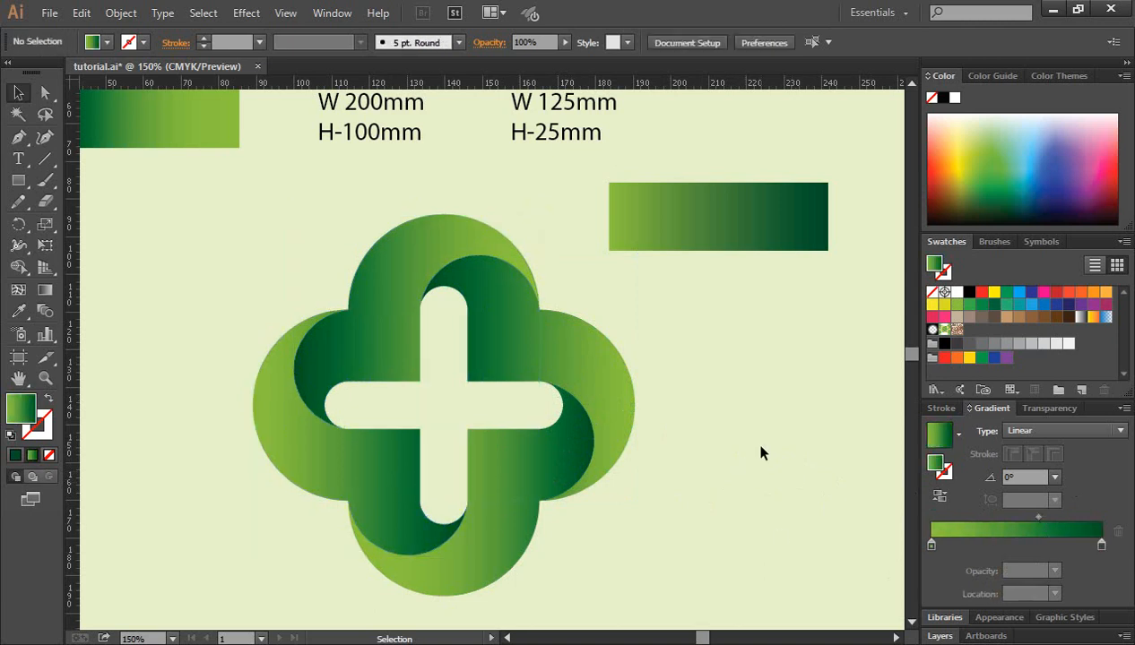